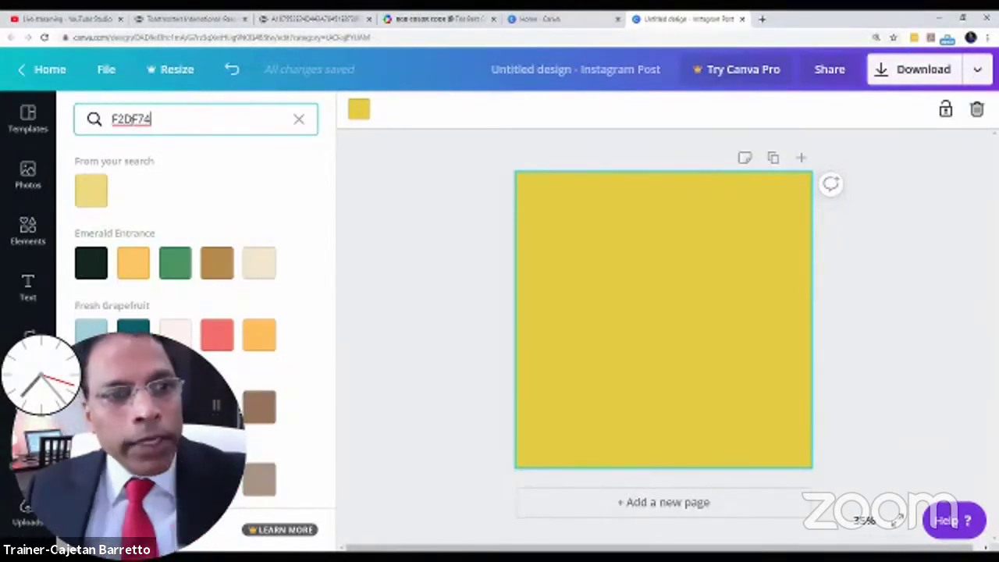
Fill the page background with the searched color F2DF74
left_click(90, 194)
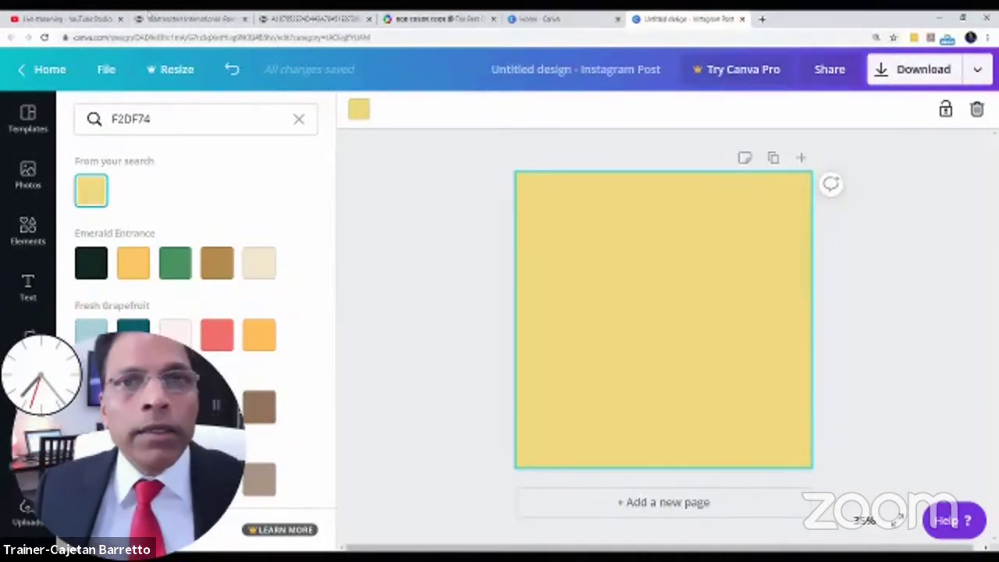
Switch to the Toastmasters color guide in the browser and copy the Pantone 188 hex code 772432
left_click(285, 20)
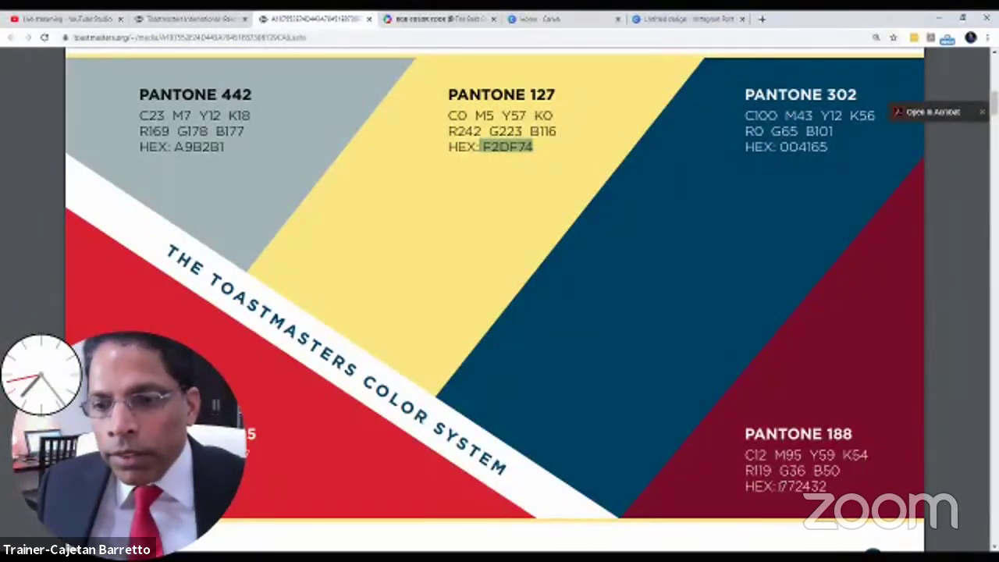
left_click_drag(781, 486, 828, 486)
key("ctrl+c")
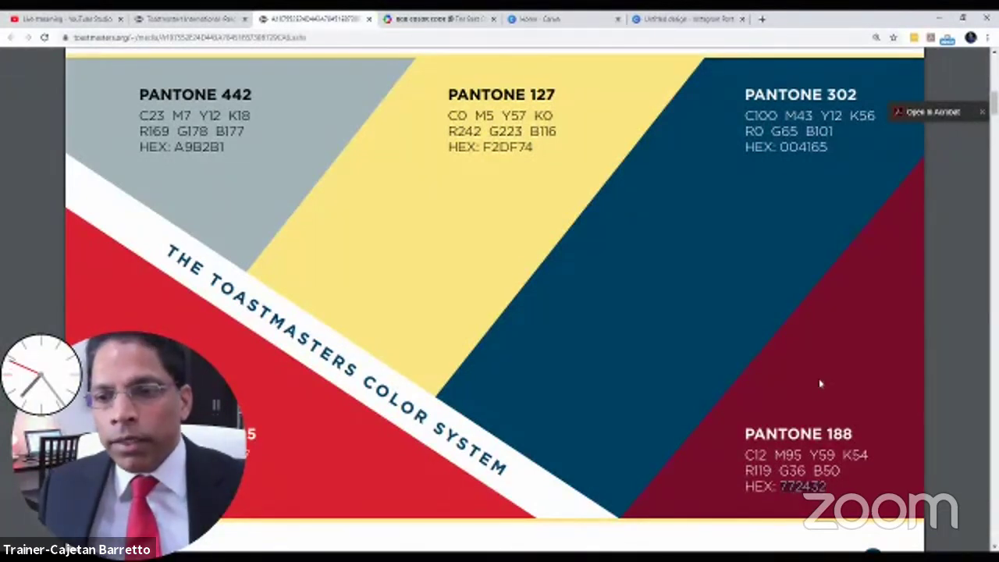
Return to the Canva design and fill the page background with the copied color 772432
left_click(676, 24)
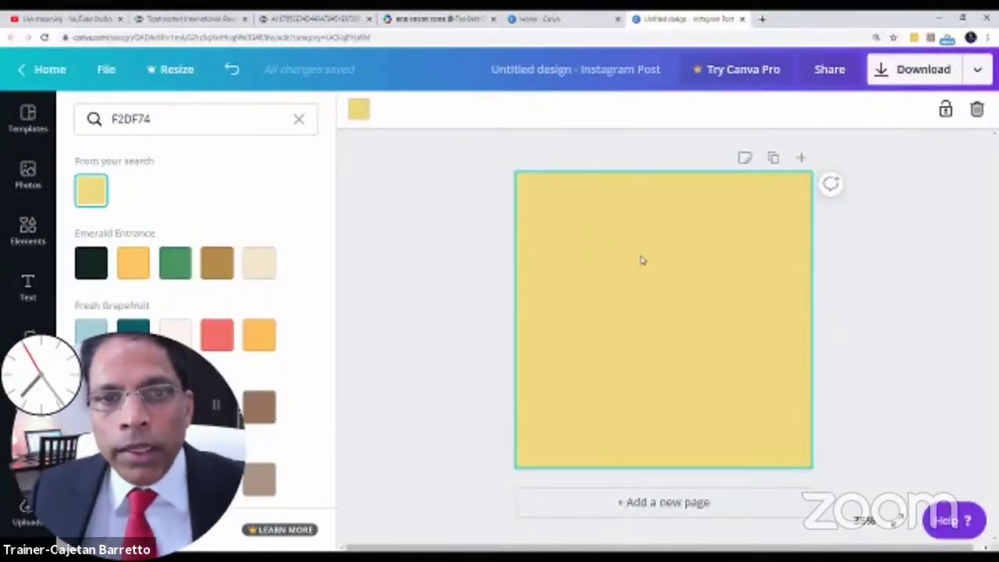
left_click(359, 114)
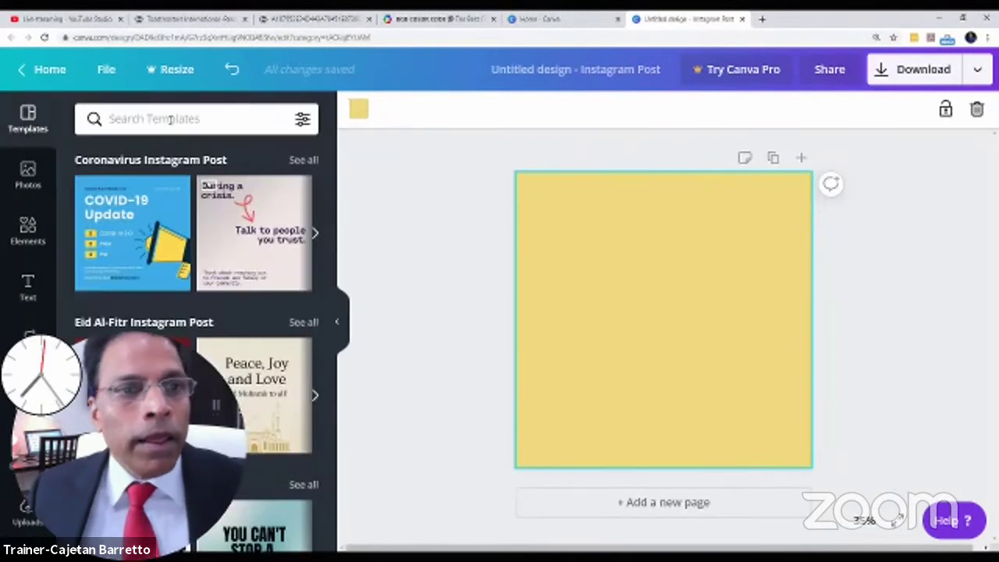
left_click(356, 111)
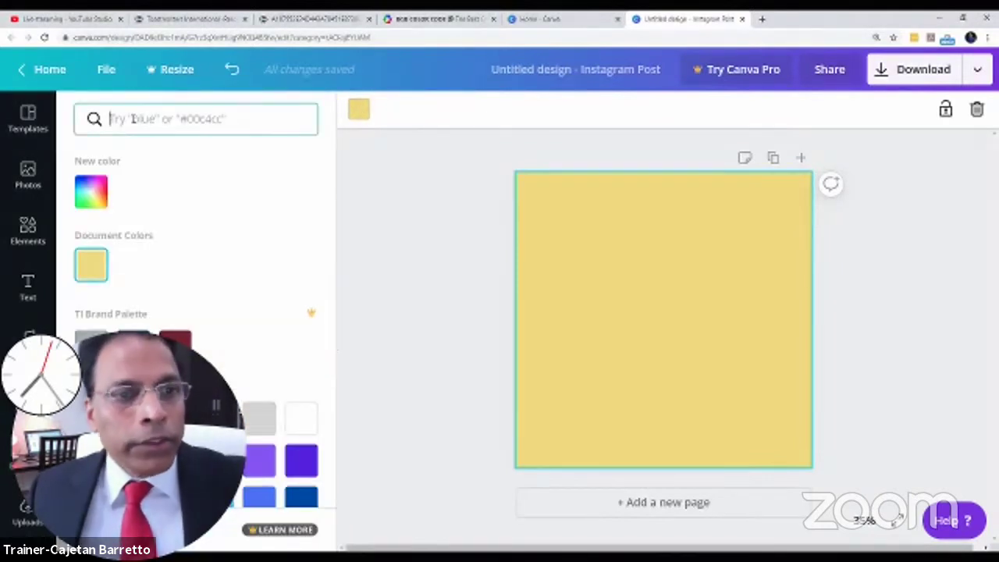
key("ctrl+v")
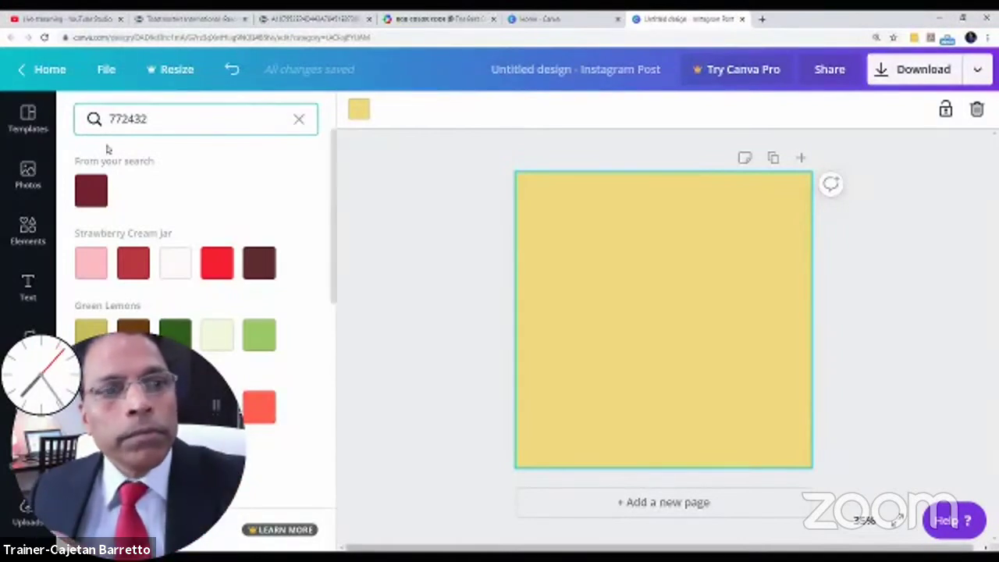
left_click(92, 194)
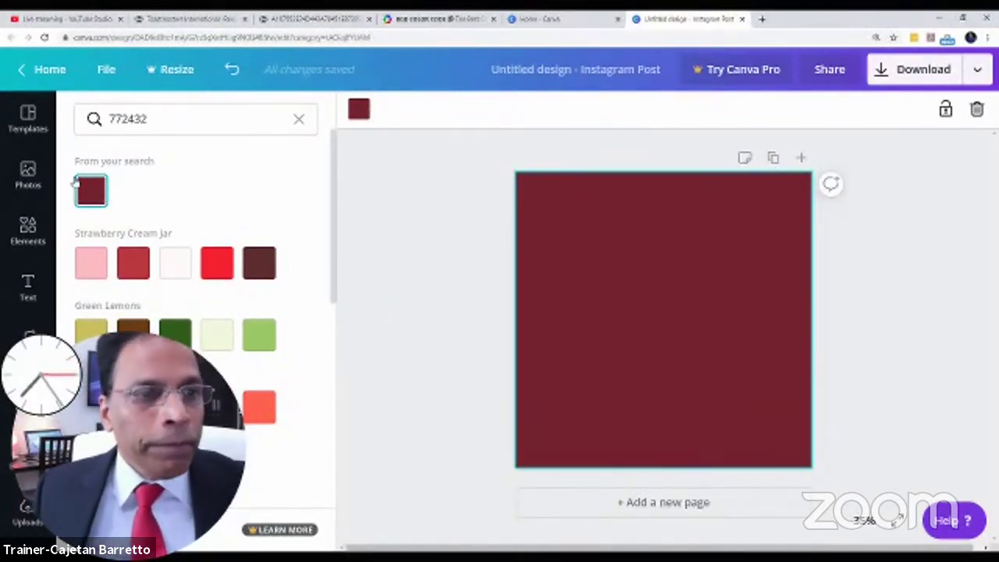
Place a triangle colored A9B2B1 in the page's bottom-right corner, with half of it extending past the page's right edge
left_click(27, 233)
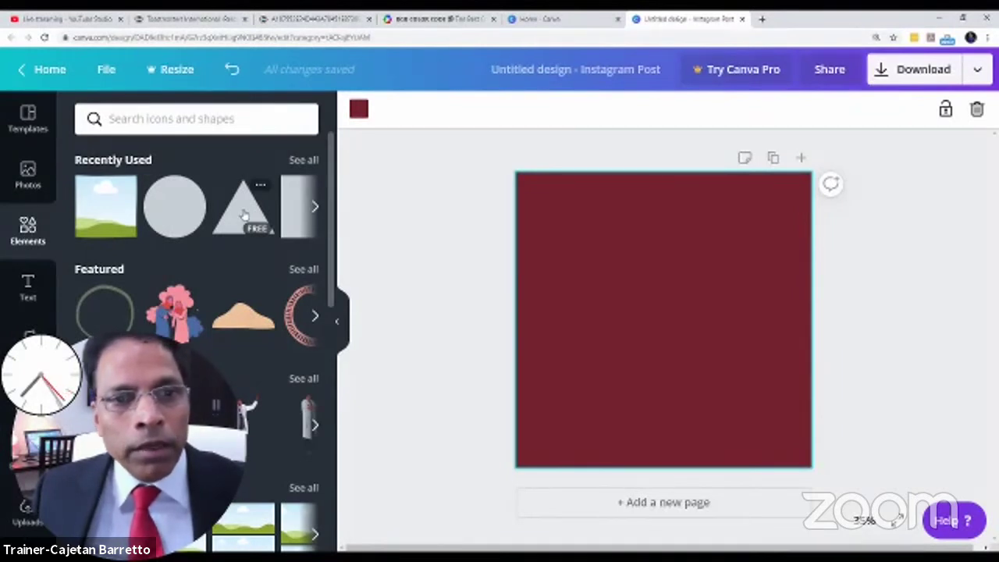
left_click_drag(243, 216, 661, 368)
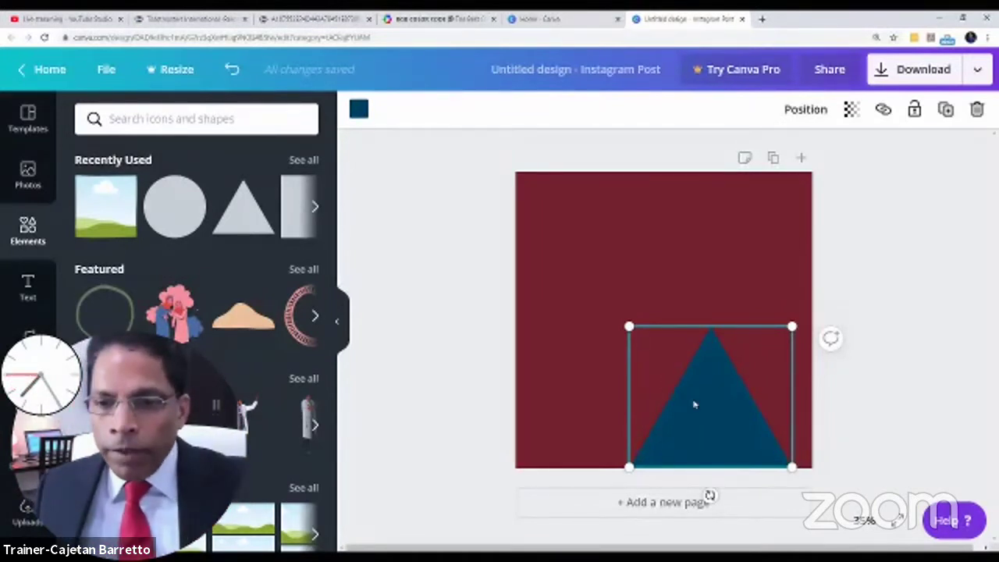
left_click(359, 111)
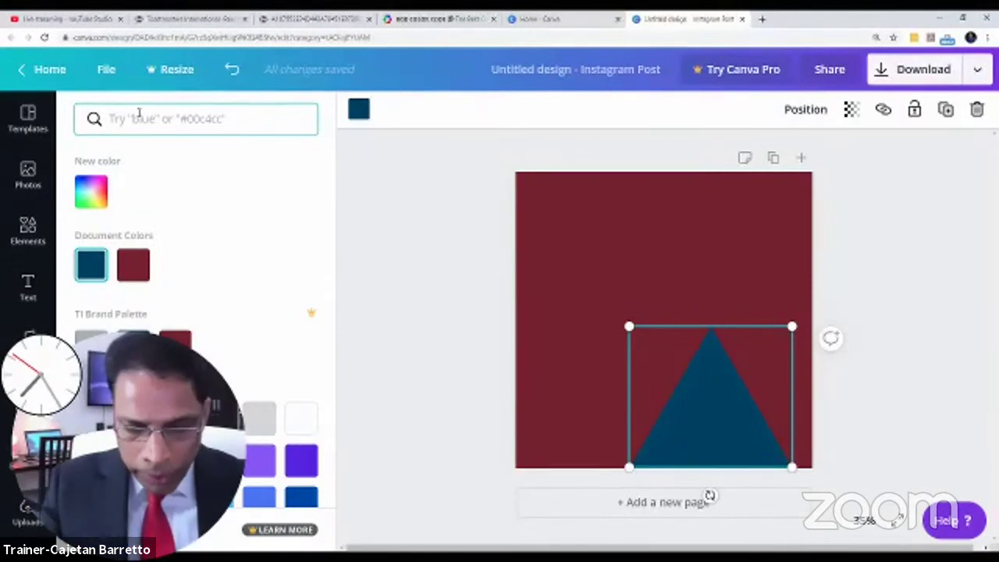
type("#9")
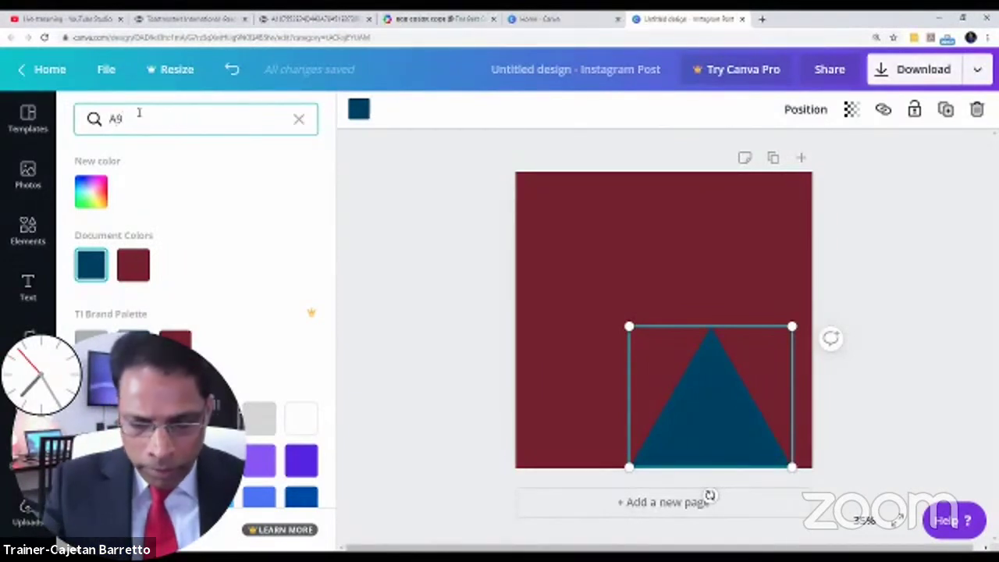
type("B2B1")
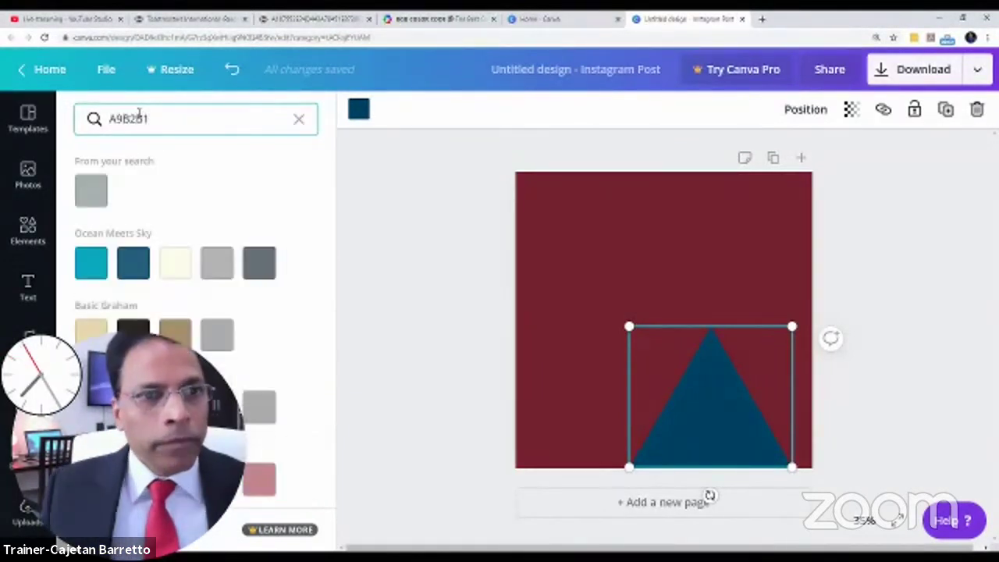
left_click(92, 192)
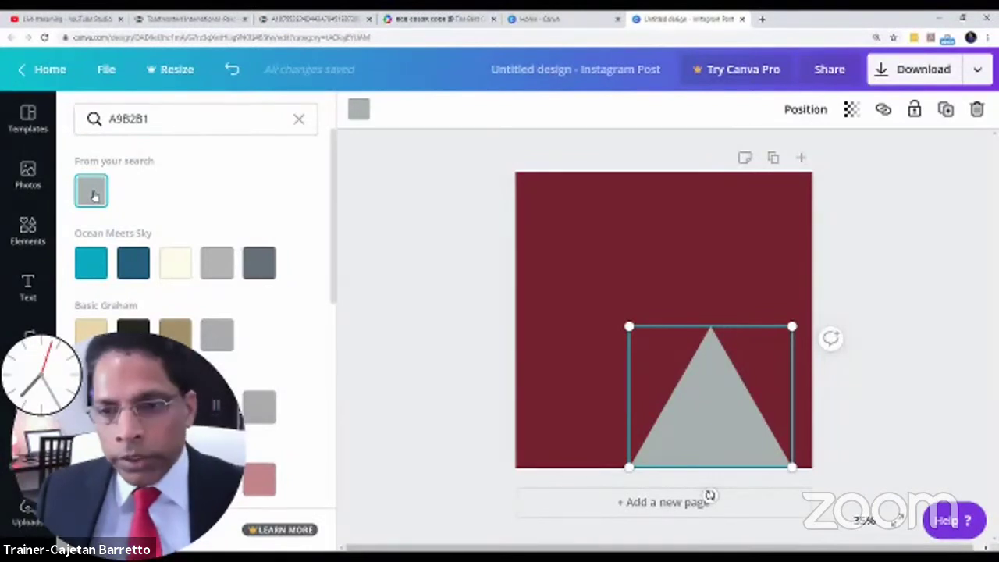
left_click_drag(685, 414, 782, 419)
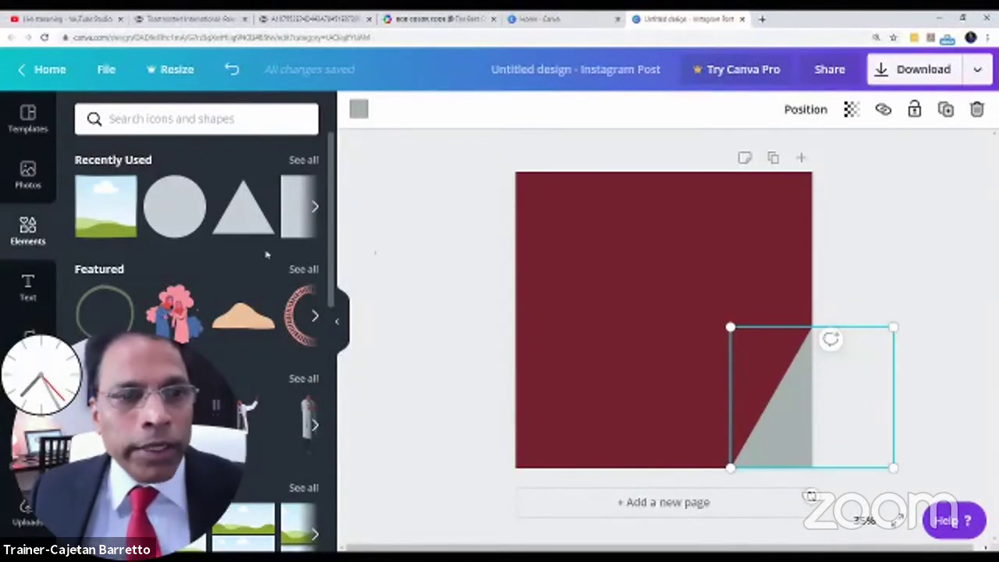
Add a circle to the left half of the page, shrink it by about a third and color it white, FFFFFF
left_click_drag(181, 196, 559, 240)
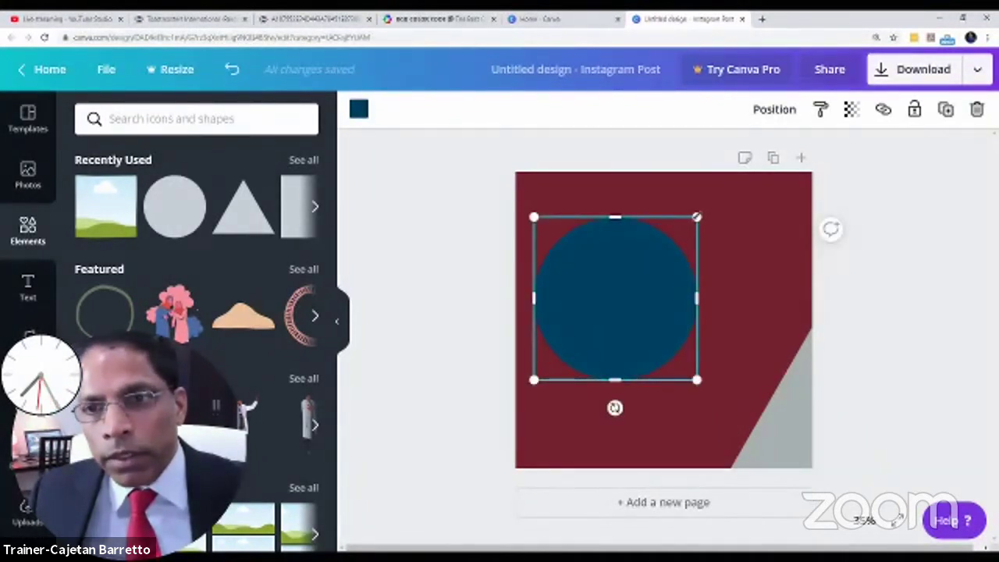
left_click_drag(697, 216, 642, 272)
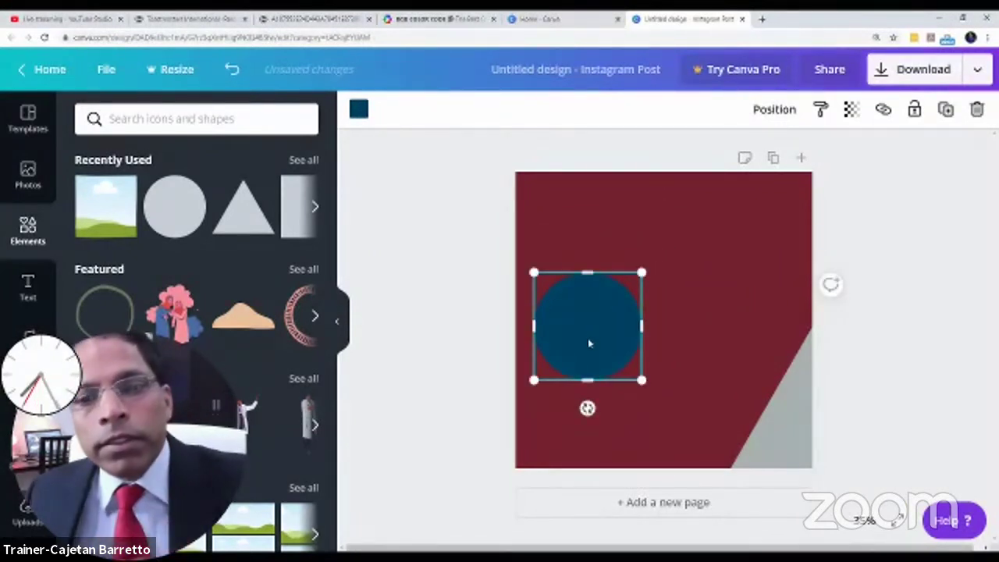
left_click(360, 110)
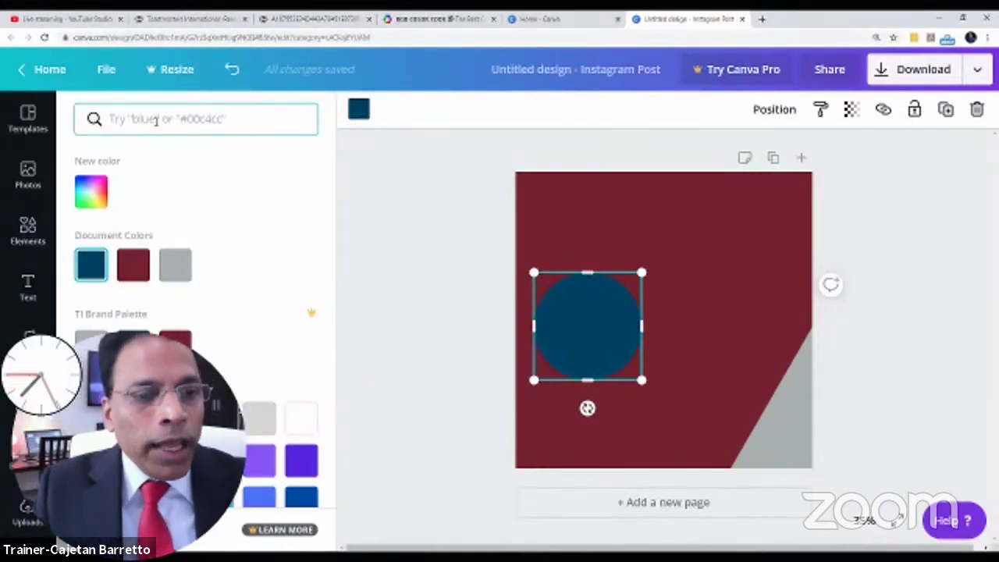
type("FF")
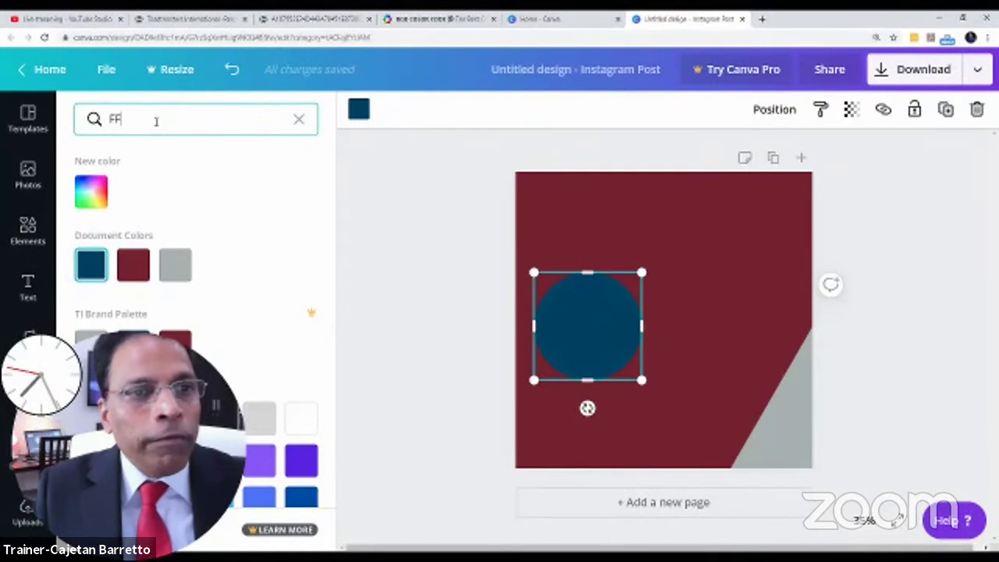
type("FFFF")
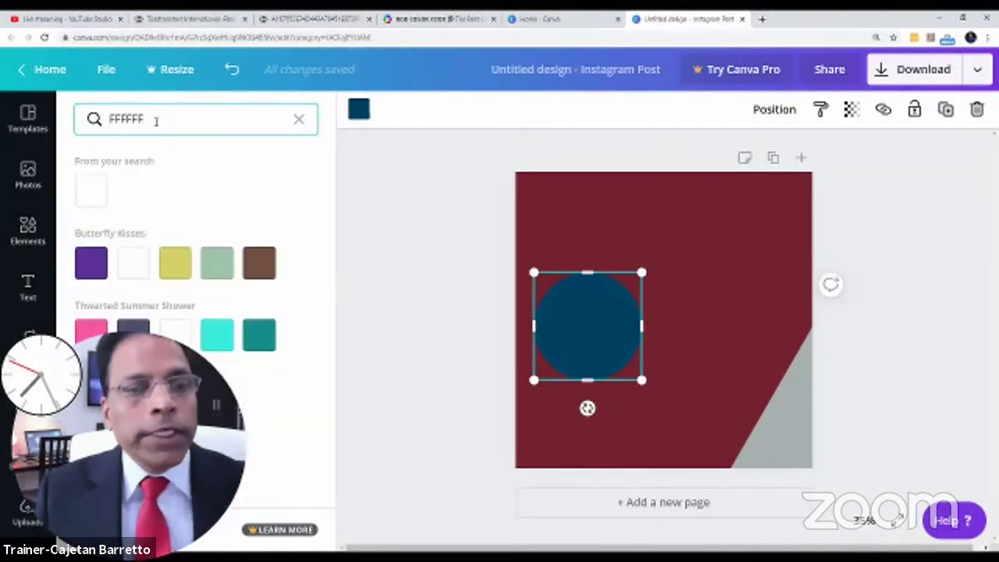
left_click(97, 195)
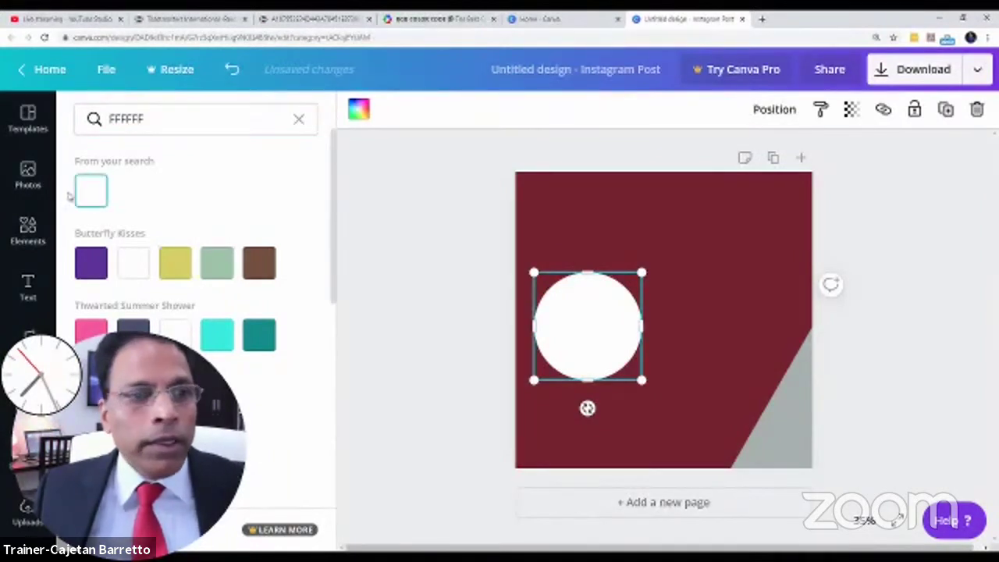
Add a second circle, slightly smaller than the white one, in the upper-right part of the page
left_click(28, 228)
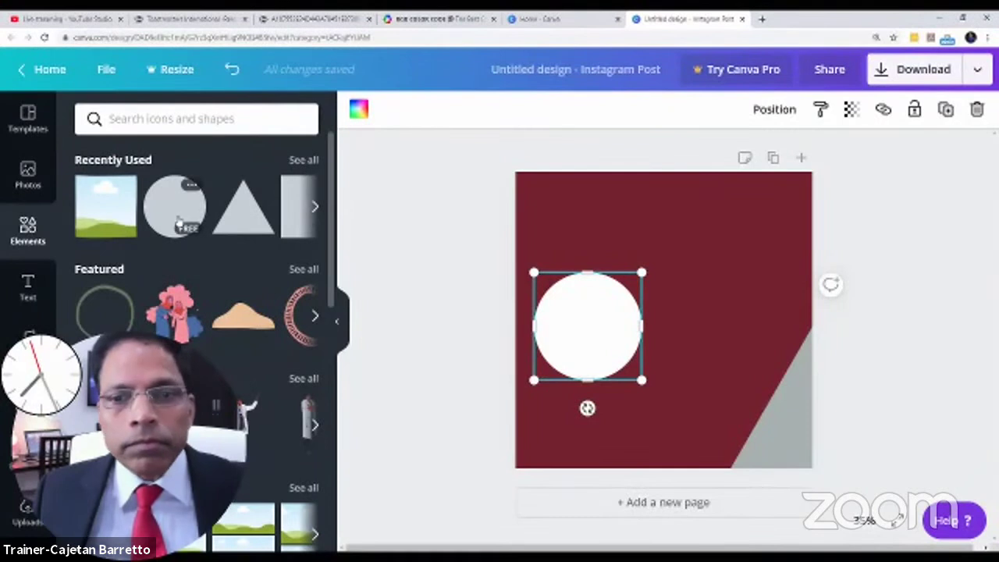
left_click_drag(195, 214, 737, 292)
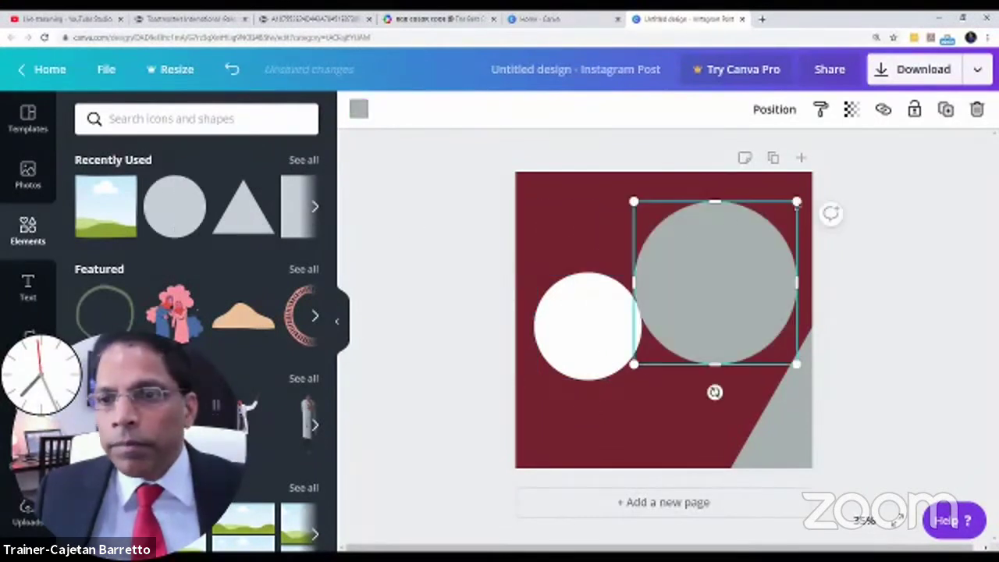
left_click_drag(798, 199, 726, 273)
left_click_drag(681, 316, 708, 252)
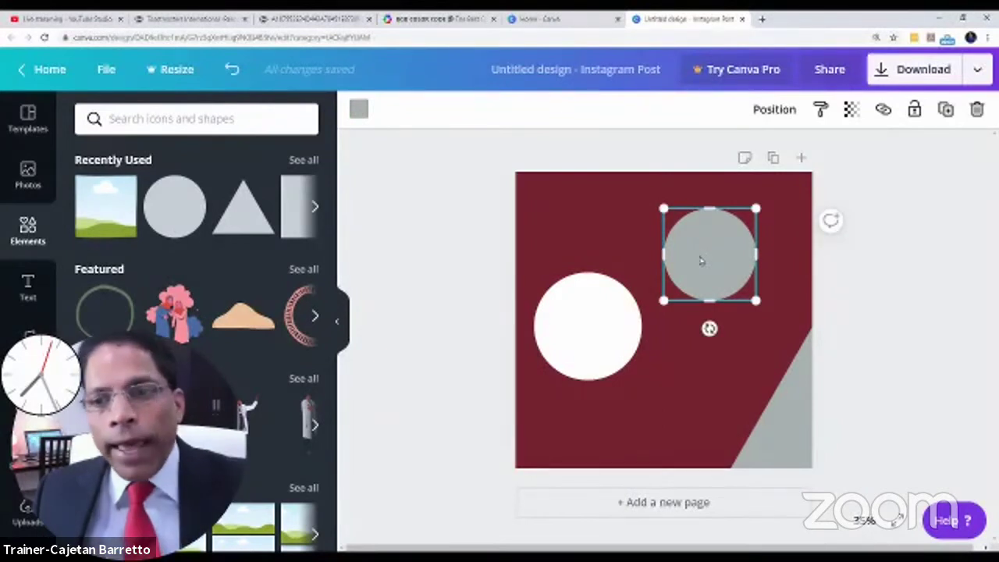
Fill the second circle with black, hex code 000000
left_click(358, 109)
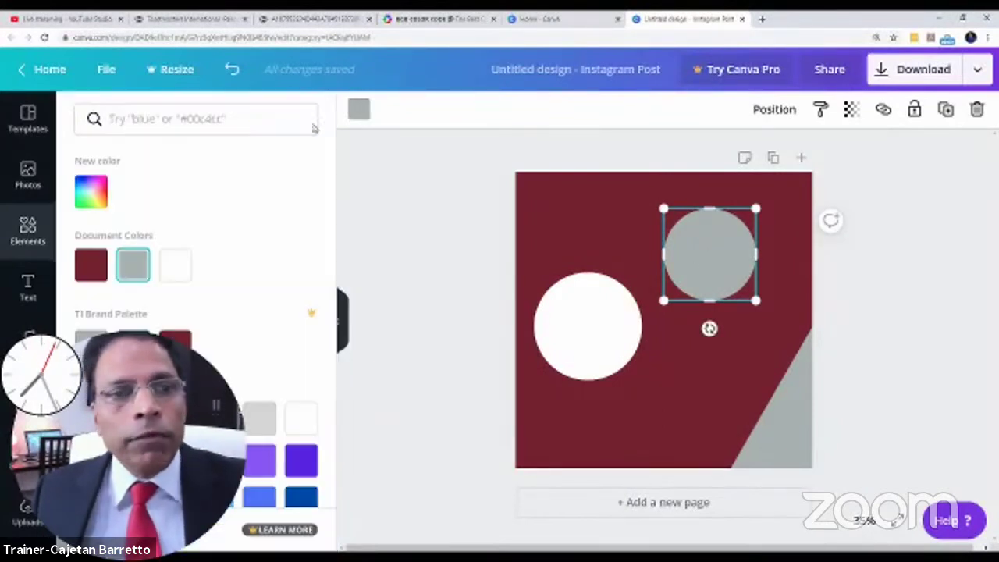
left_click(162, 120)
type("000000")
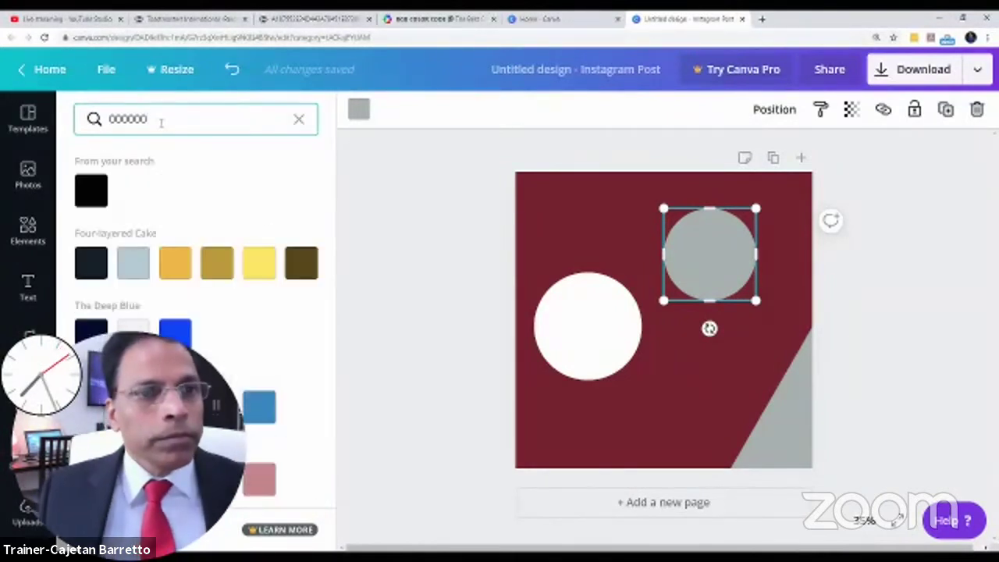
left_click(93, 191)
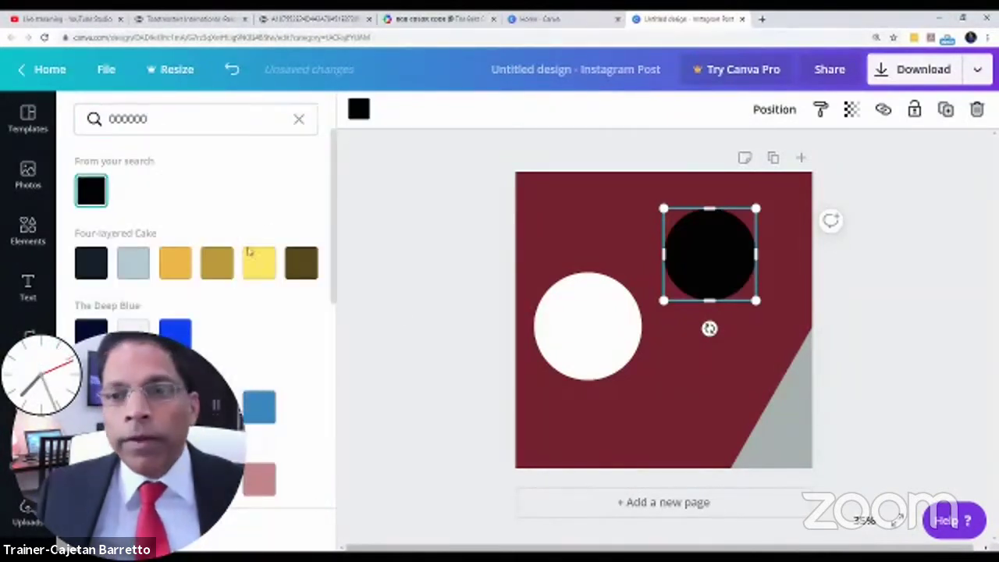
left_click(722, 291)
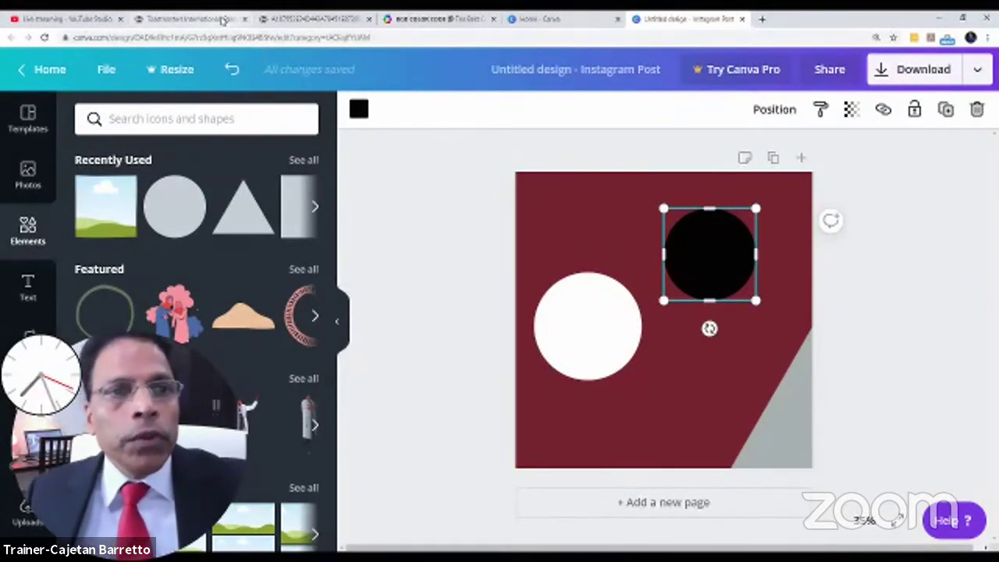
Switch to the Toastmasters color guide and highlight the Pantone 302 hex code and the Pantone 127 RGB values
left_click(331, 19)
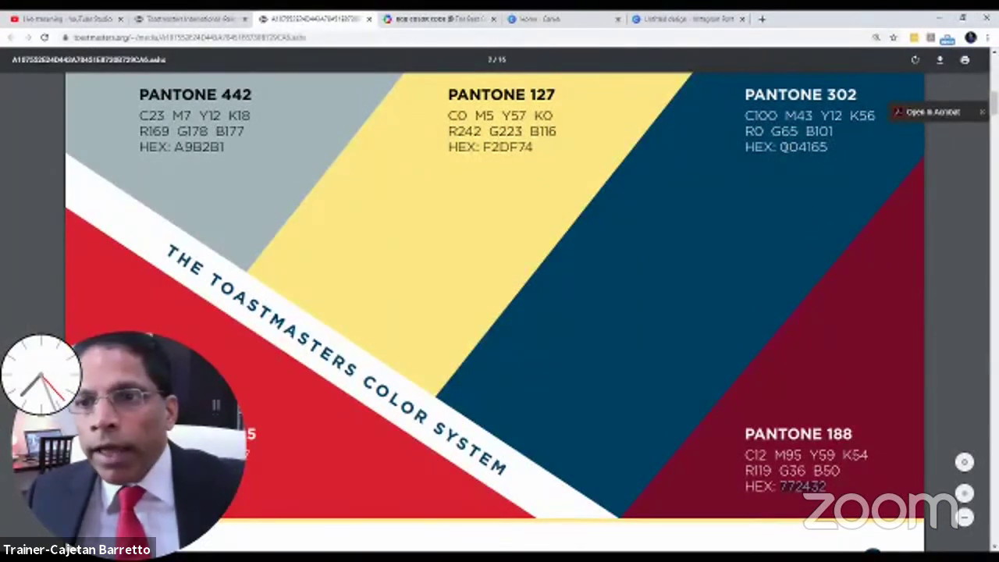
left_click_drag(780, 147, 820, 150)
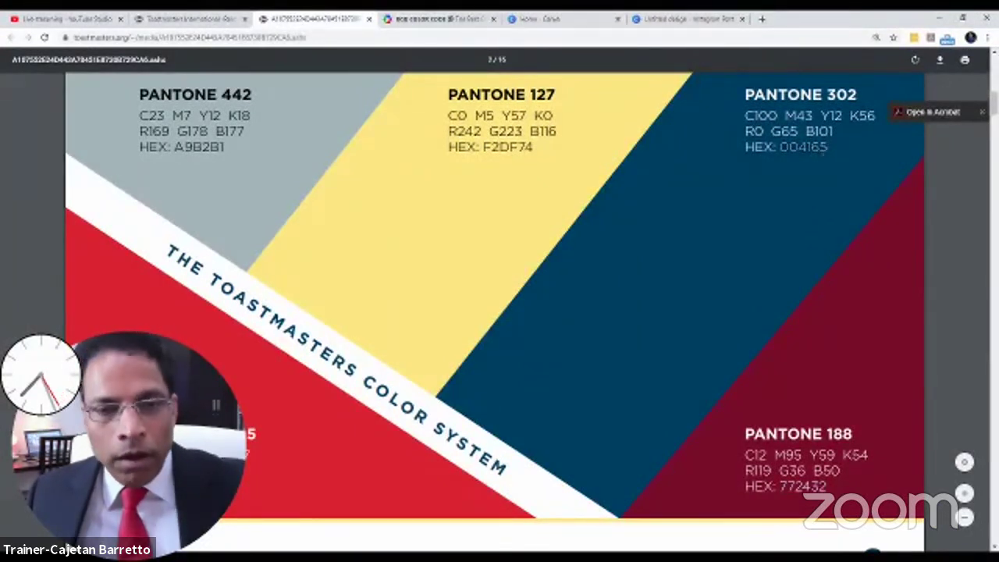
left_click_drag(446, 131, 561, 131)
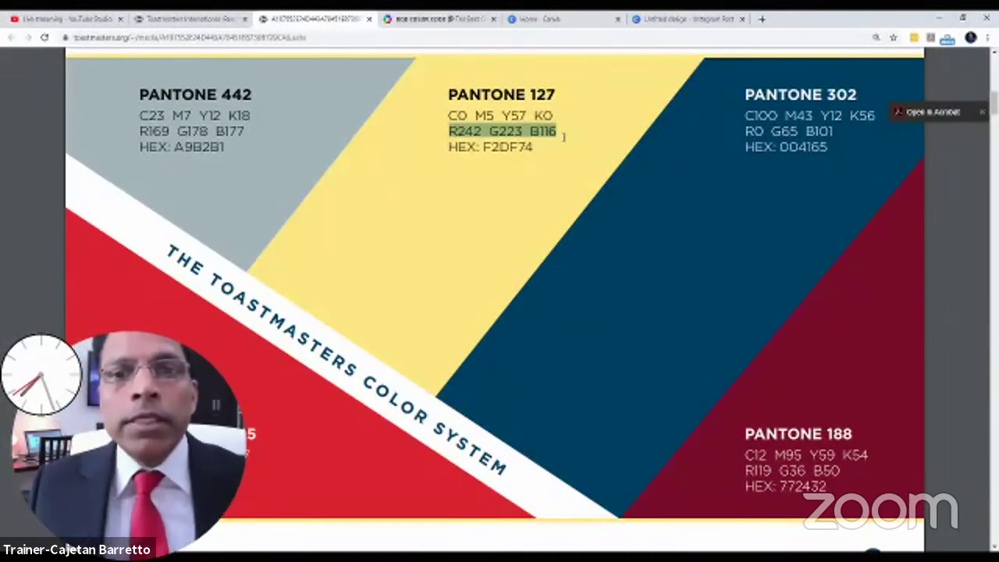
left_click(452, 130)
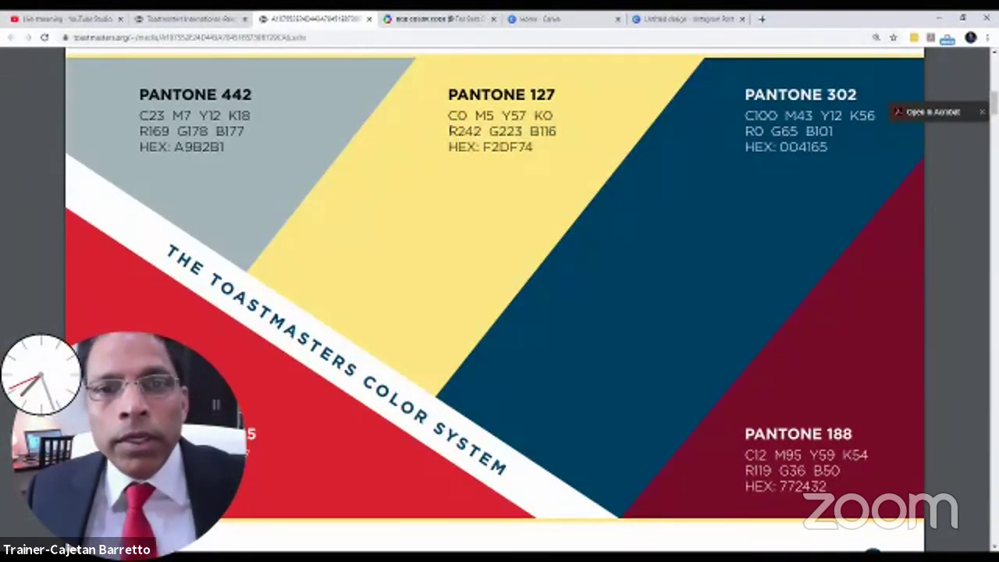
left_click_drag(451, 130, 563, 134)
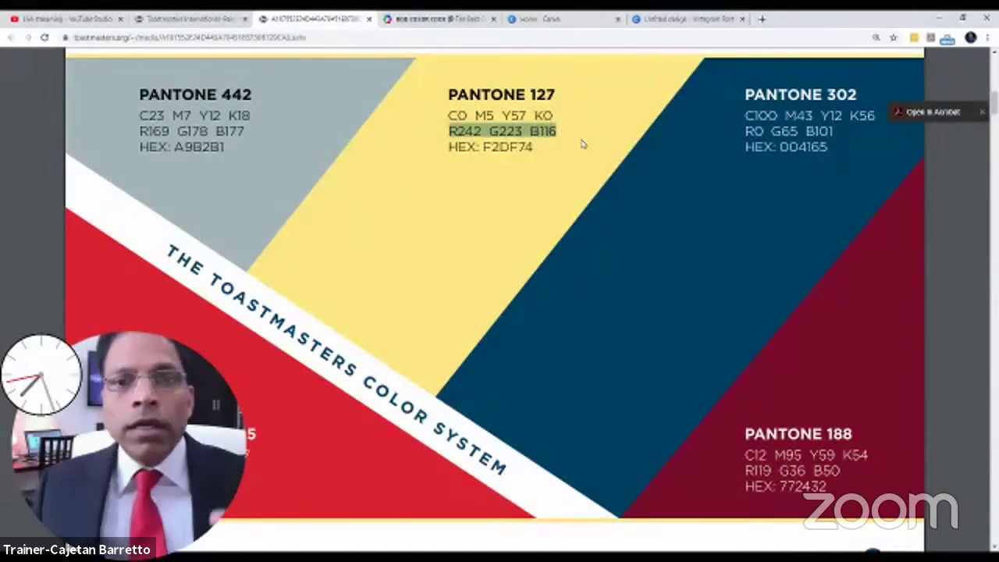
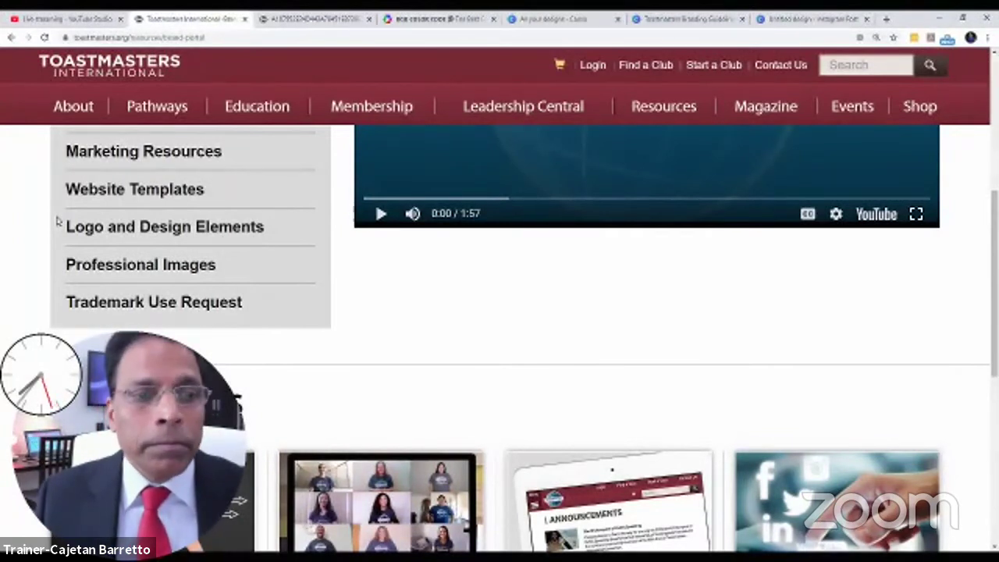
Open the Logo and Design Elements page of the Toastmasters brand portal
left_click(126, 234)
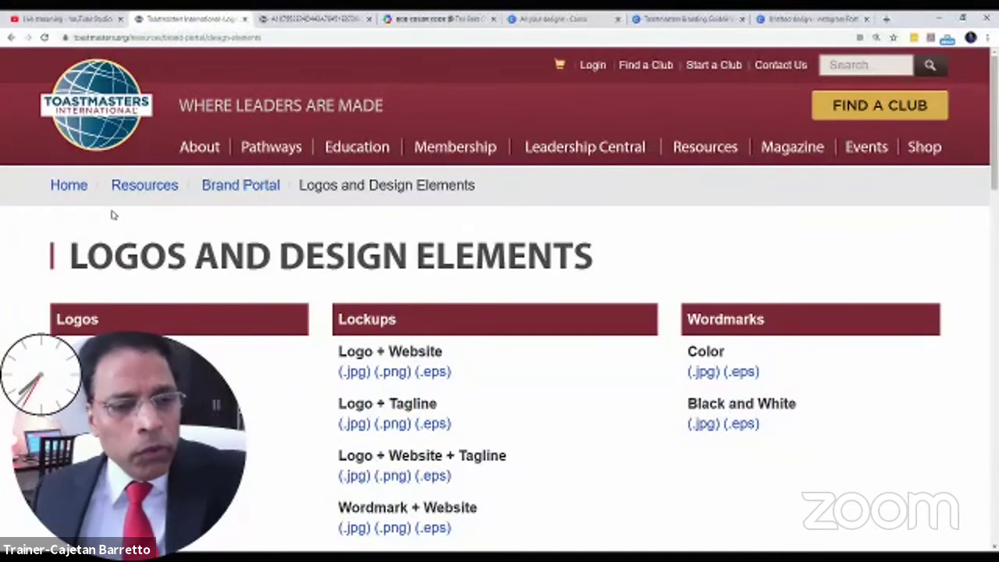
Preview the color Toastmasters logo in its JPG and PNG versions, closing each image after viewing
scroll(112, 214, "down", 3)
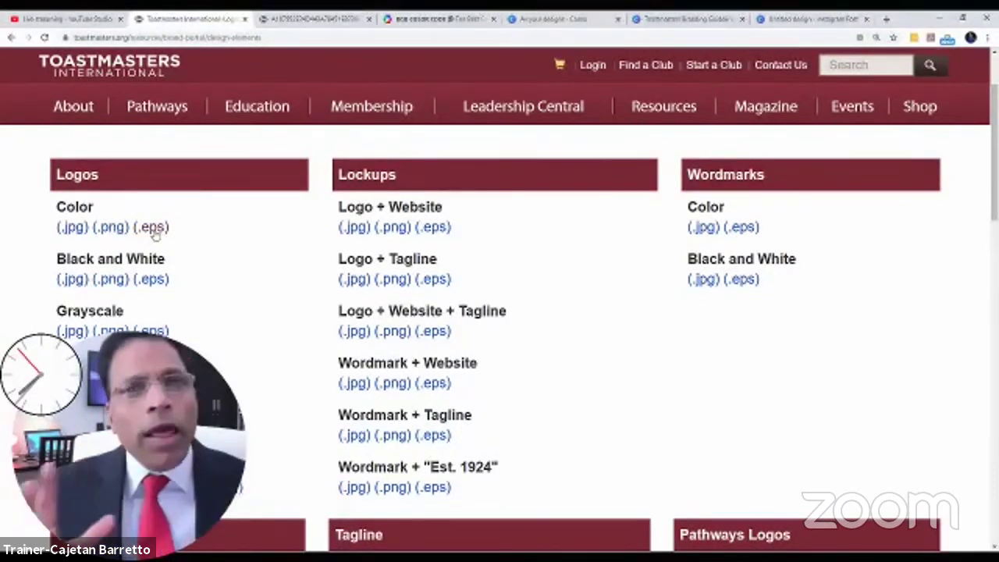
left_click(78, 231)
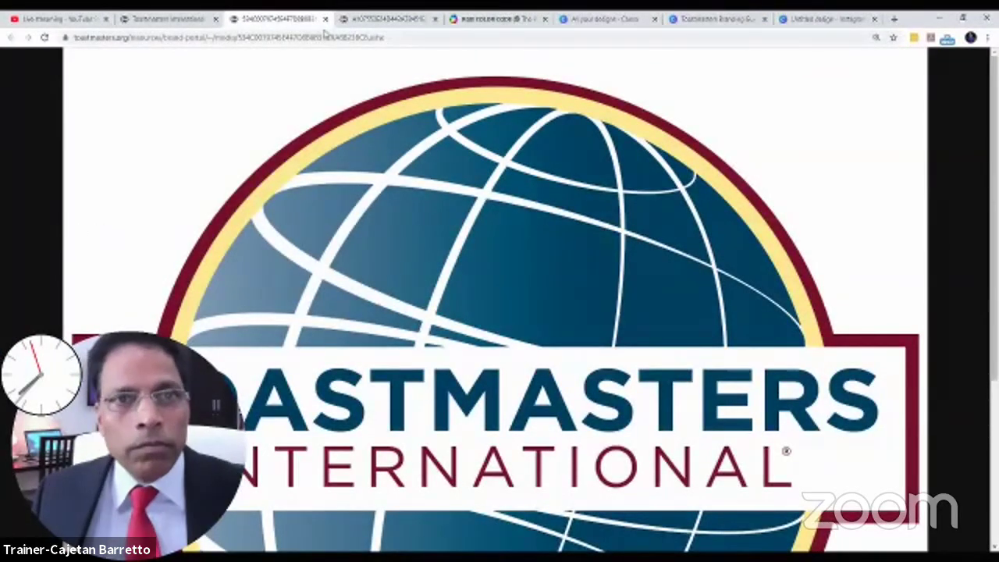
left_click(325, 18)
left_click(119, 226)
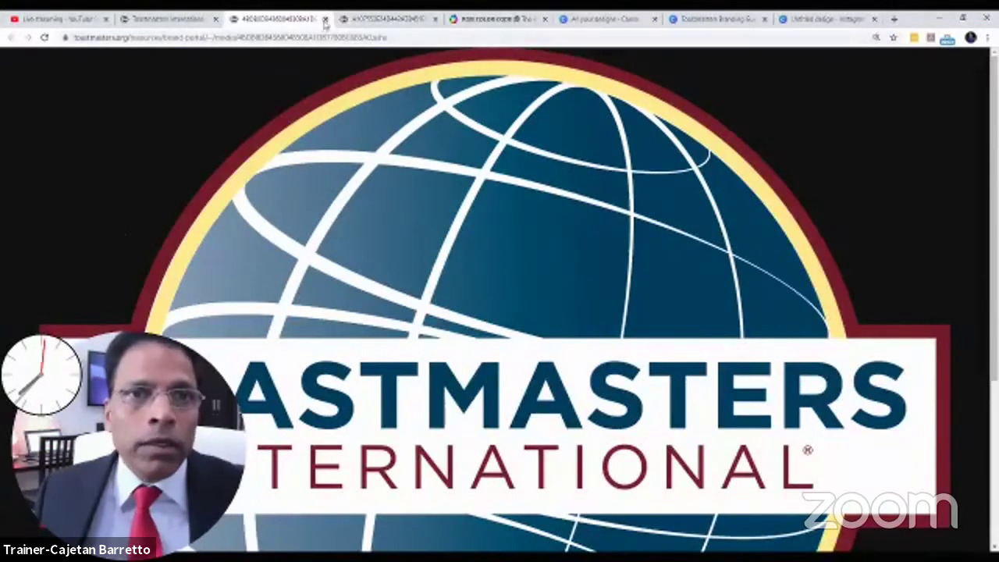
left_click(324, 18)
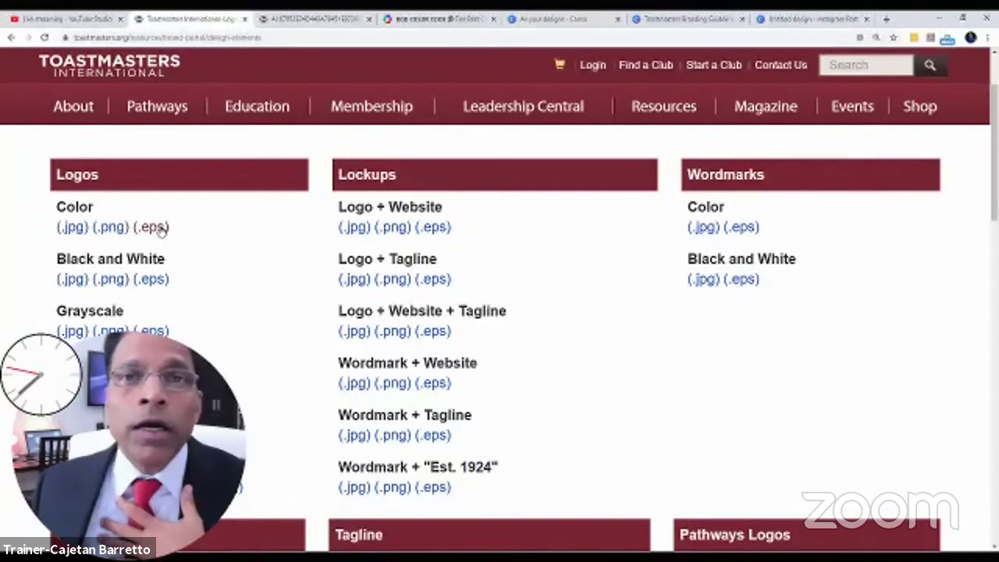
Open the color Toastmasters logo as JPG and as PNG and download both files
left_click(71, 227)
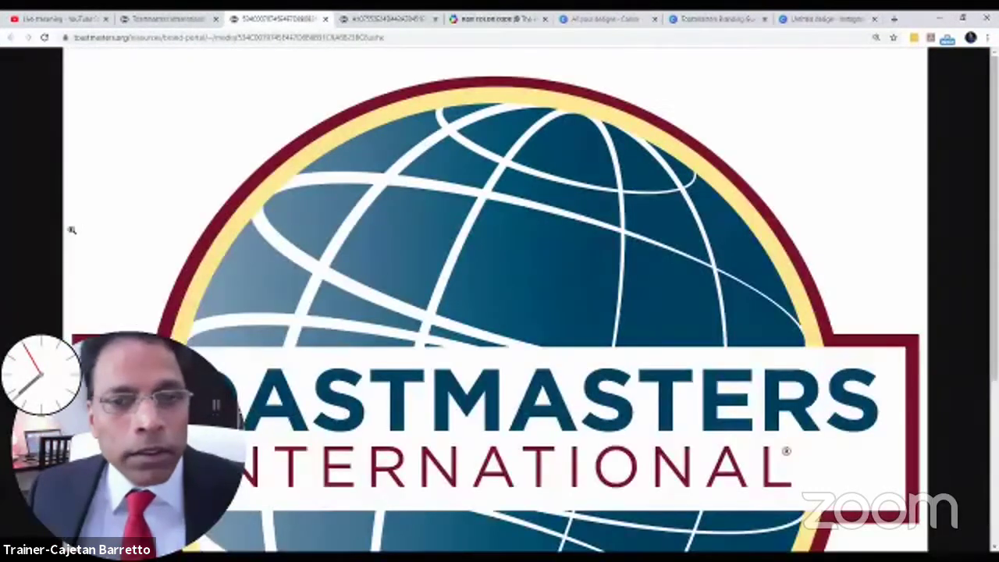
left_click(346, 207)
scroll(346, 207, "down", 2)
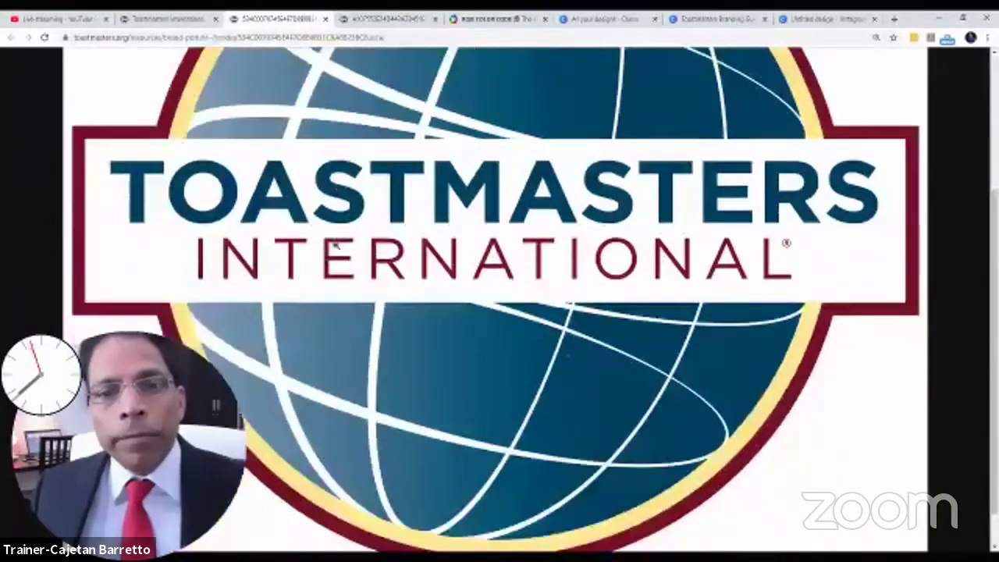
scroll(403, 166, "up", 2)
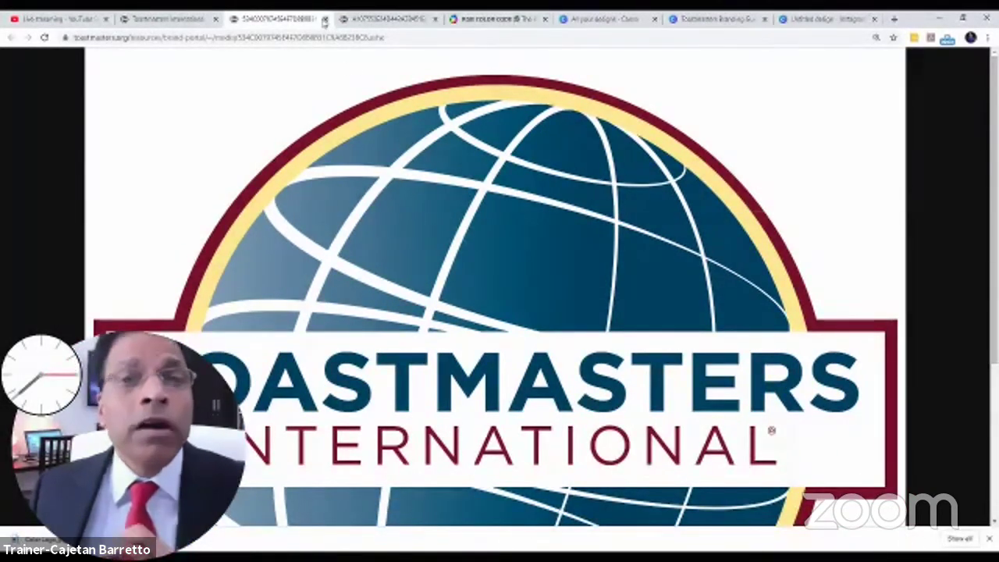
left_click(324, 19)
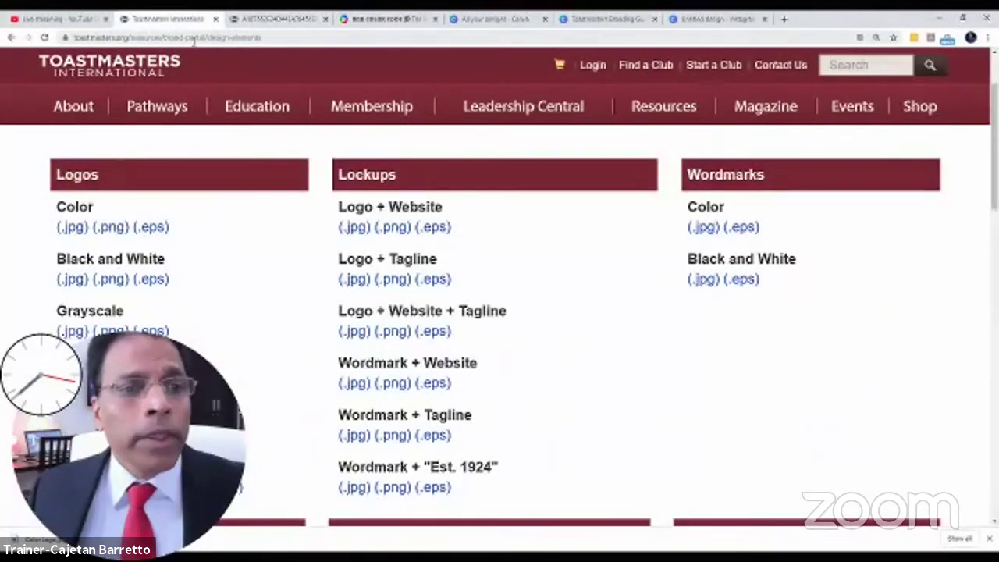
left_click(110, 227)
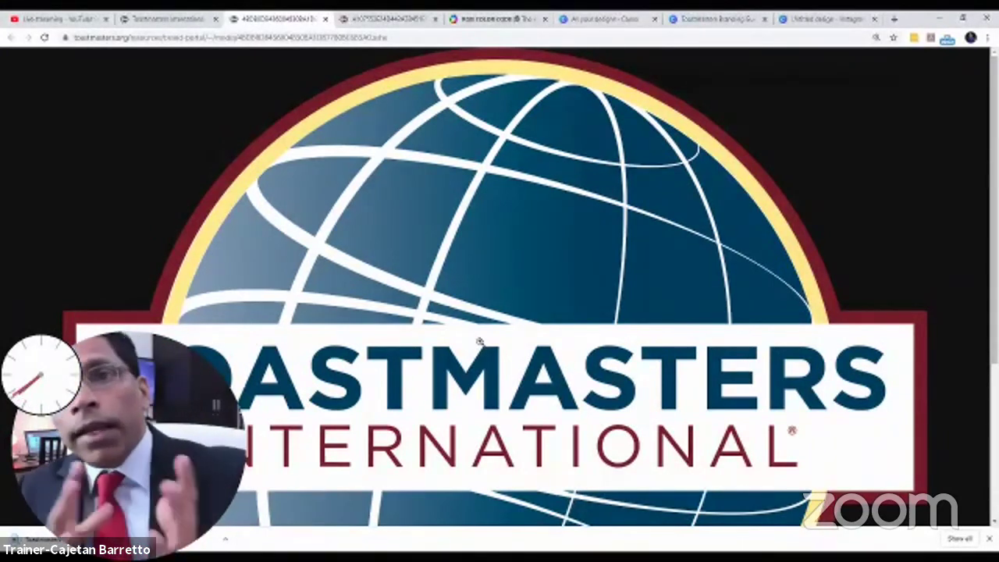
Switch to the Canva design and move the white and black circles side by side to the lower part of the page
left_click(804, 20)
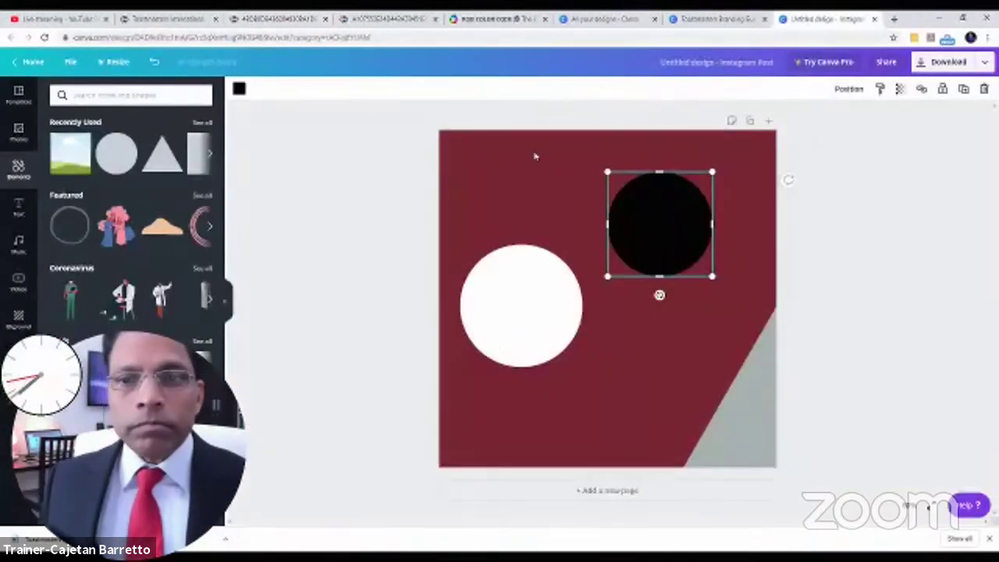
left_click(546, 309)
left_click_drag(652, 268, 694, 381)
left_click_drag(541, 321, 538, 397)
mouse_move(638, 370)
left_mouse_down()
mouse_move(631, 381)
mouse_move(645, 388)
mouse_move(634, 382)
left_mouse_up()
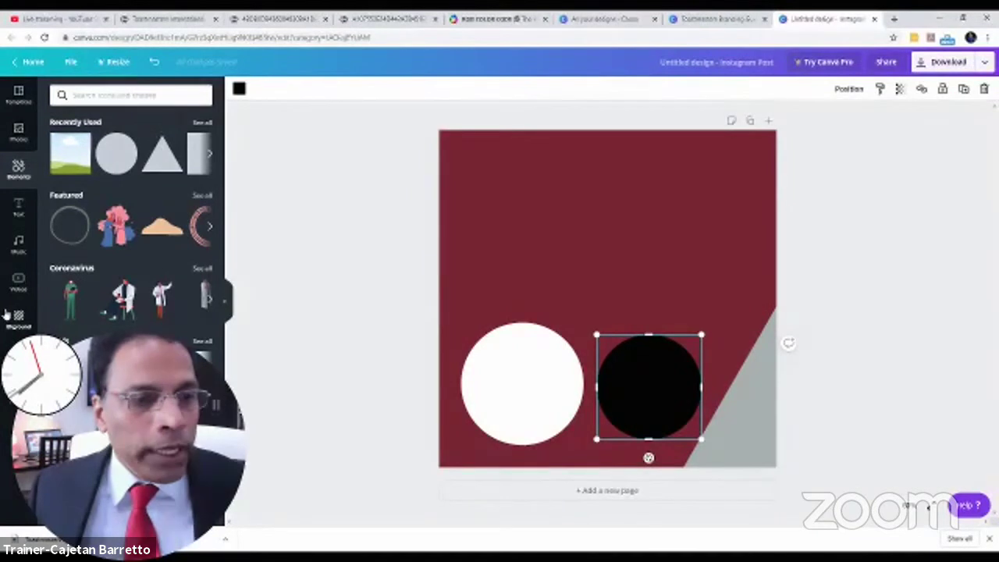
Upload the downloaded JPG and PNG color logo files to the image uploads
key("ctrl+plus")
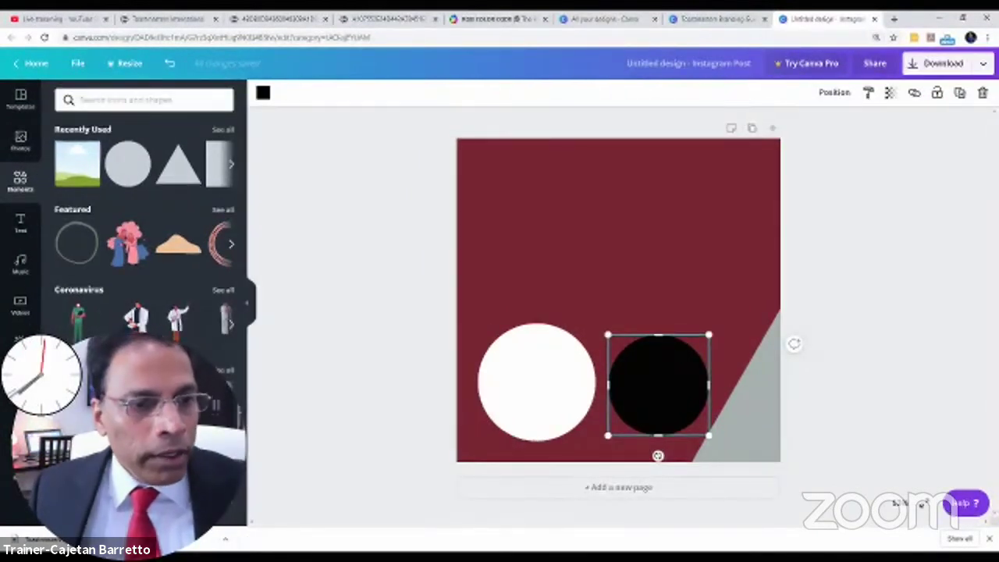
scroll(144, 235, "down", 1)
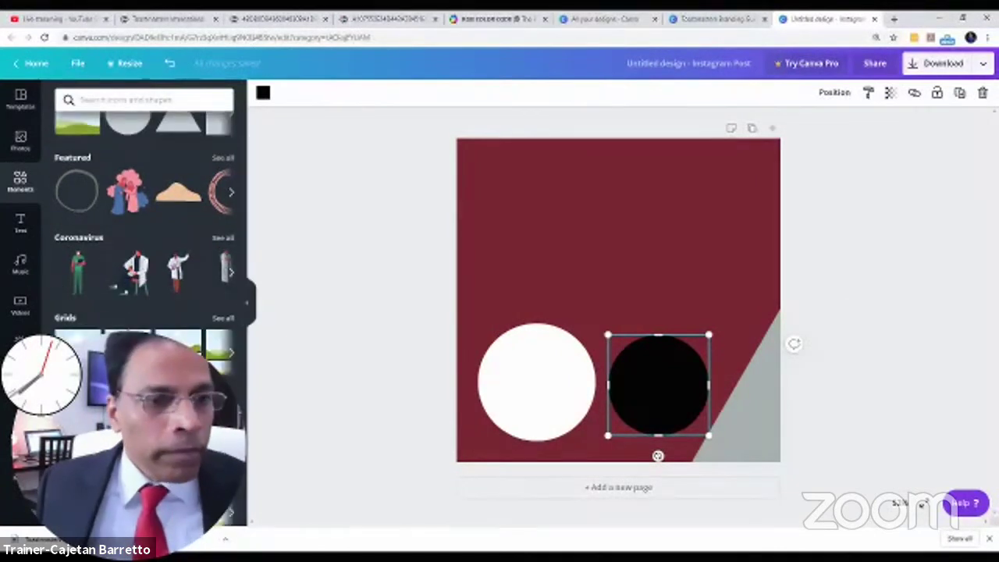
left_click(20, 386)
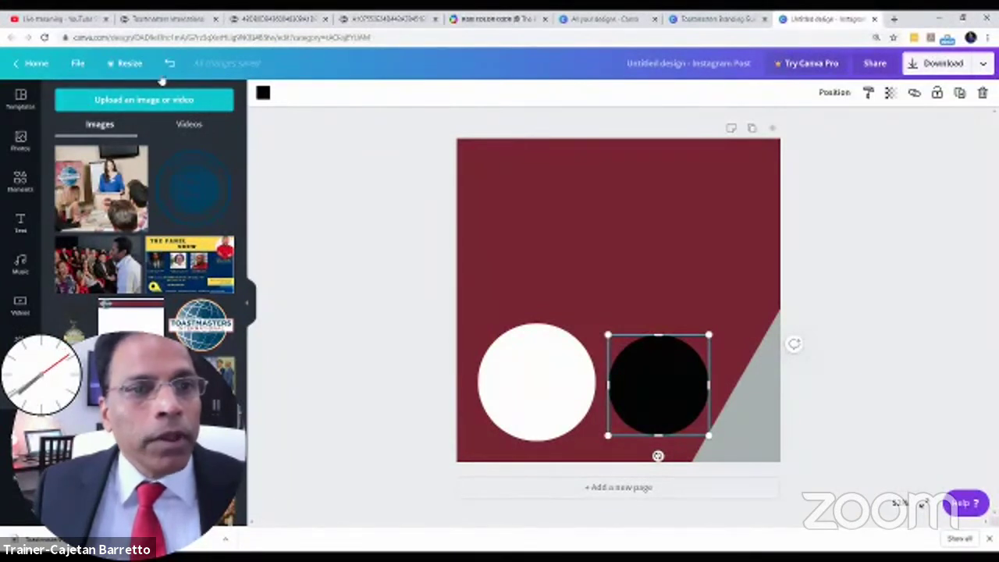
left_click(127, 106)
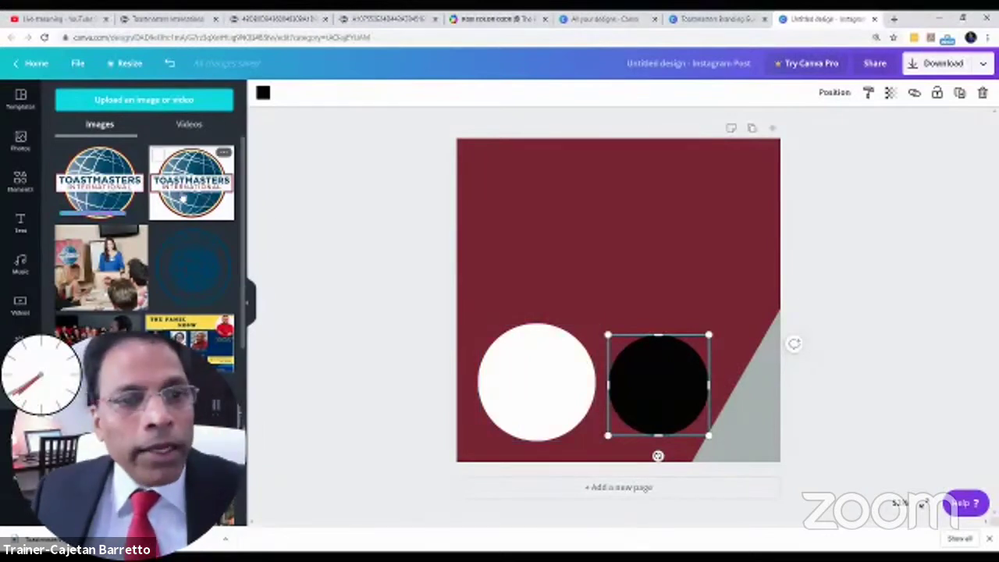
Add the white-background JPG logo to the page, shrink it to about half size and place it in the page's upper-right corner
left_click_drag(184, 196, 570, 201)
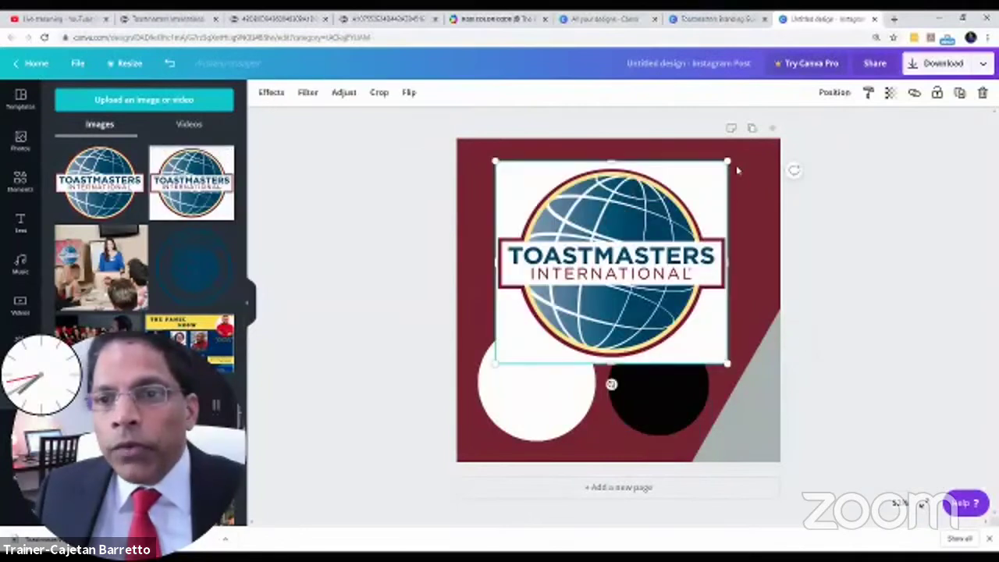
left_click_drag(726, 165, 618, 260)
left_click_drag(556, 310, 701, 211)
left_click_drag(701, 172, 701, 177)
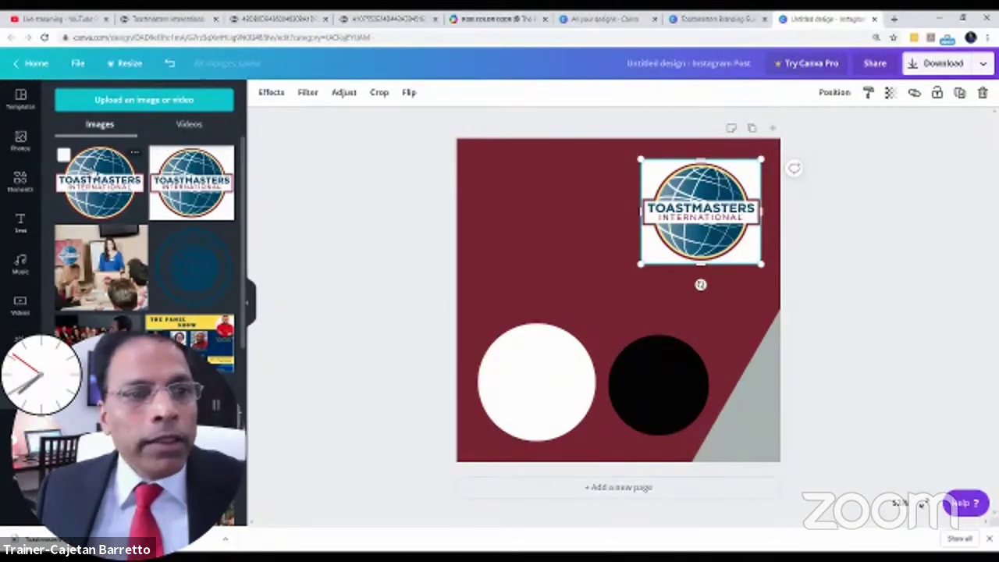
Add the transparent PNG logo, shrink it to match the JPG logo and place it in the page's upper-left corner
left_click_drag(94, 168, 504, 200)
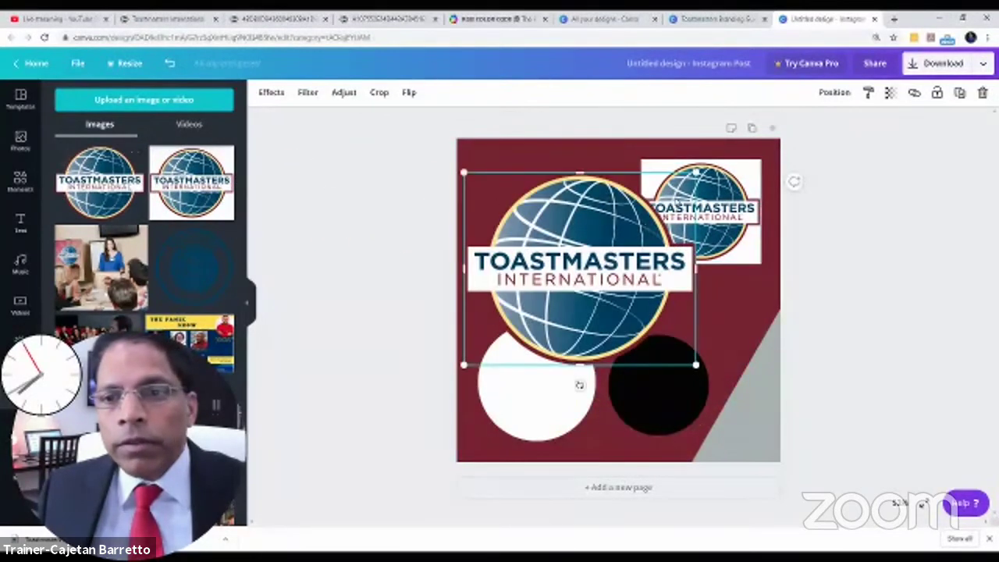
left_click_drag(695, 172, 593, 262)
left_click_drag(531, 298, 559, 219)
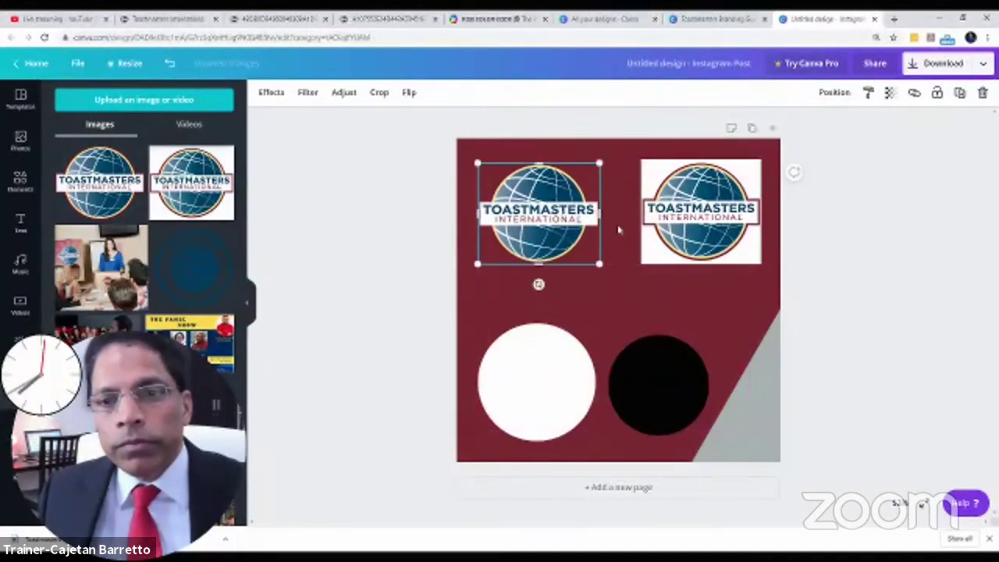
Set the page background to hex color 004165 and nudge the transparent logo slightly upward
left_click(626, 296)
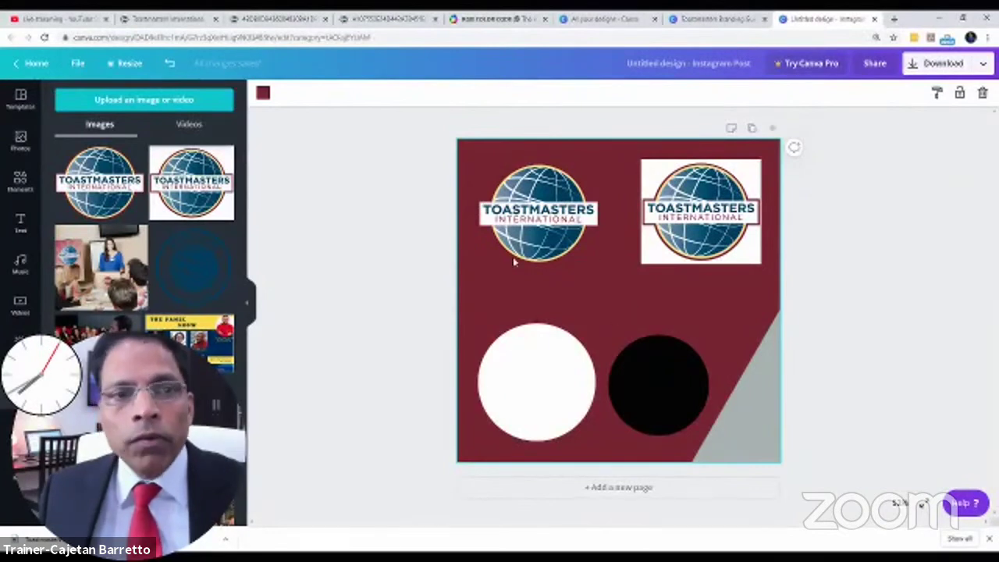
left_click(263, 93)
left_click(151, 100)
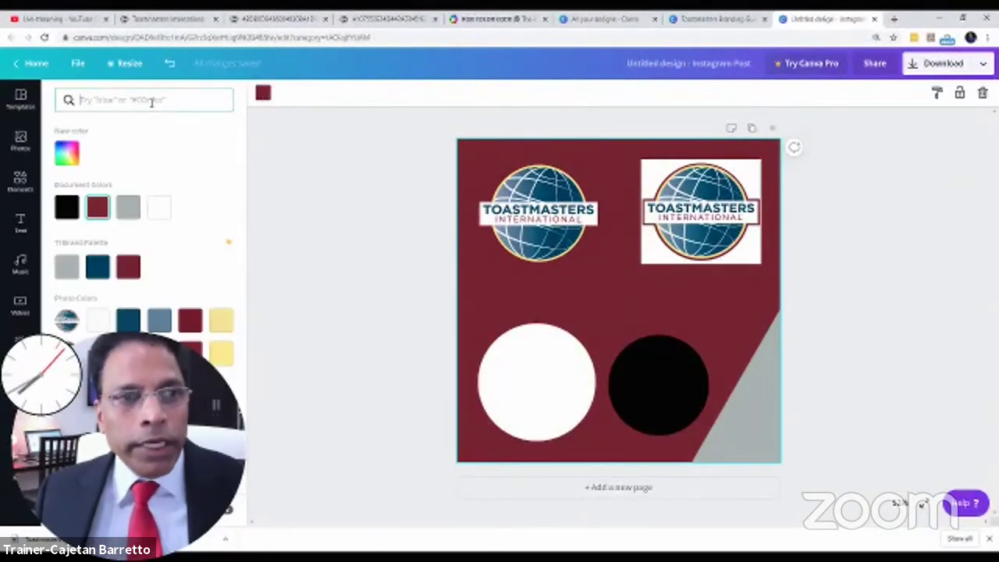
type("004")
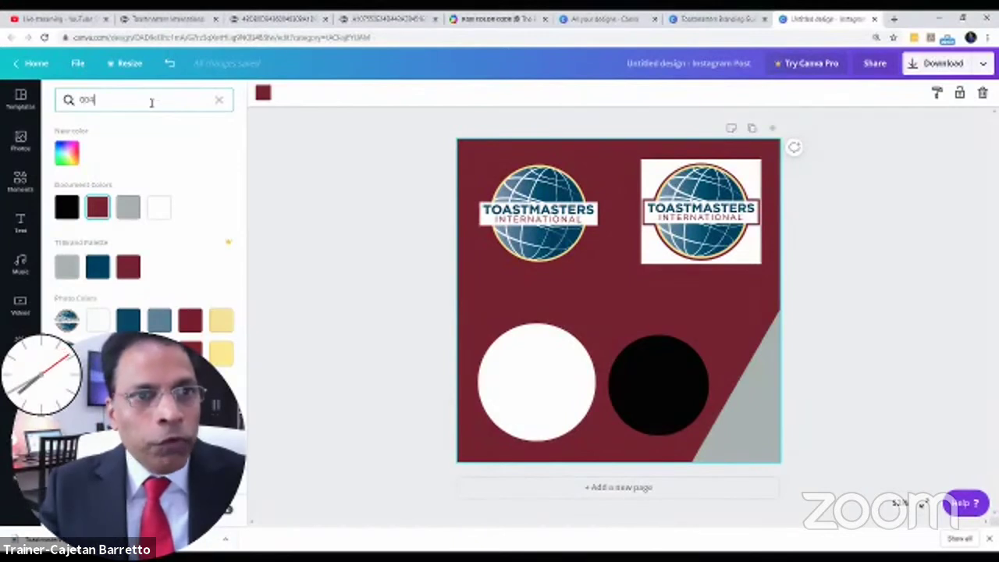
type("165")
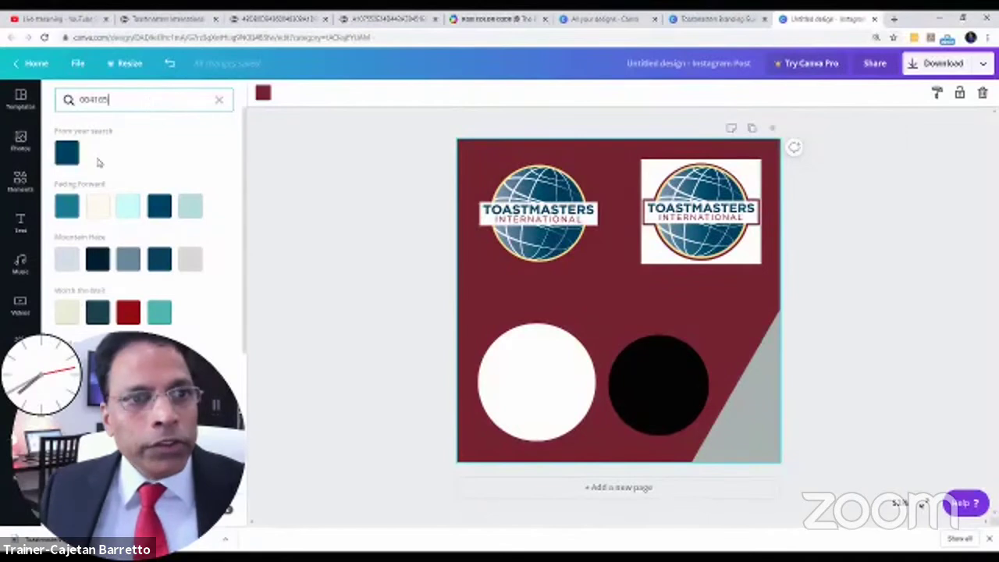
left_click(67, 153)
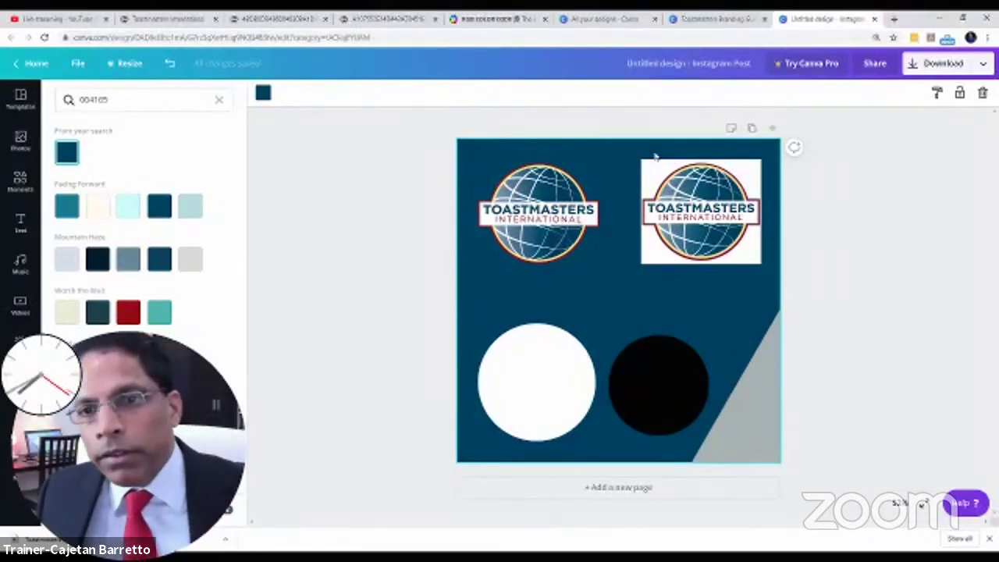
left_click(681, 177)
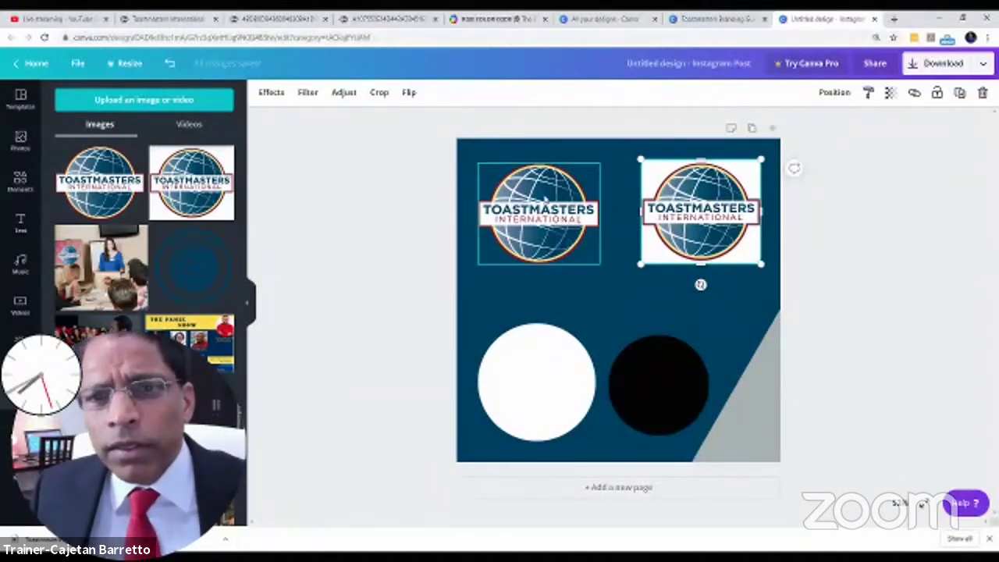
left_click(567, 199)
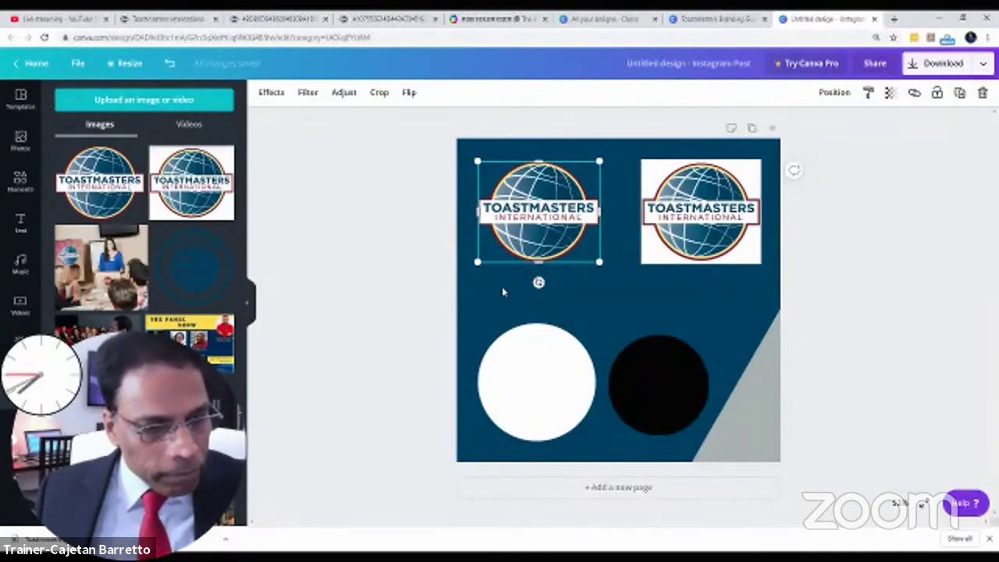
Switch to the Toastmasters Logos and Design Elements page and review the available logo color variants and file formats
left_click(186, 21)
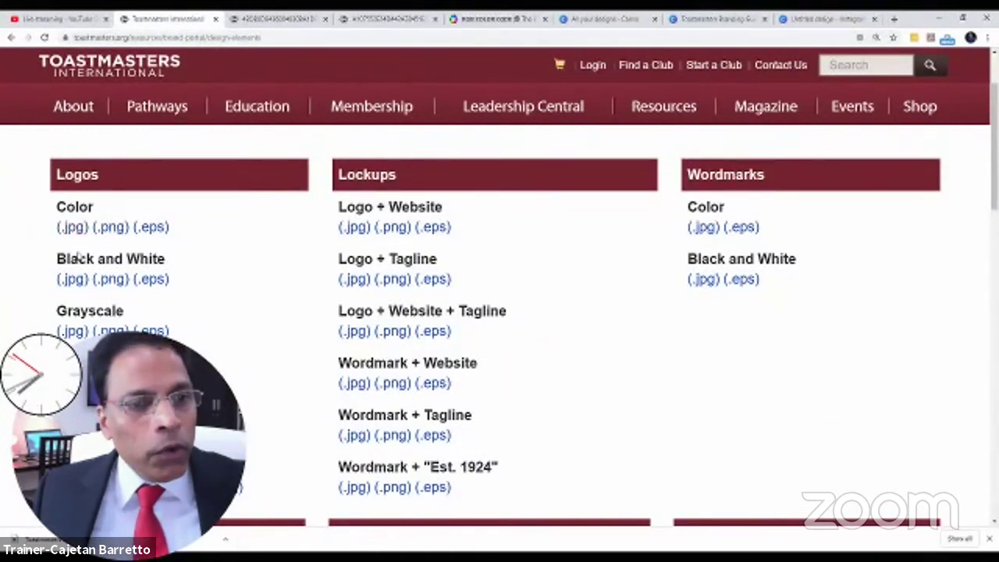
scroll(79, 256, "down", 1)
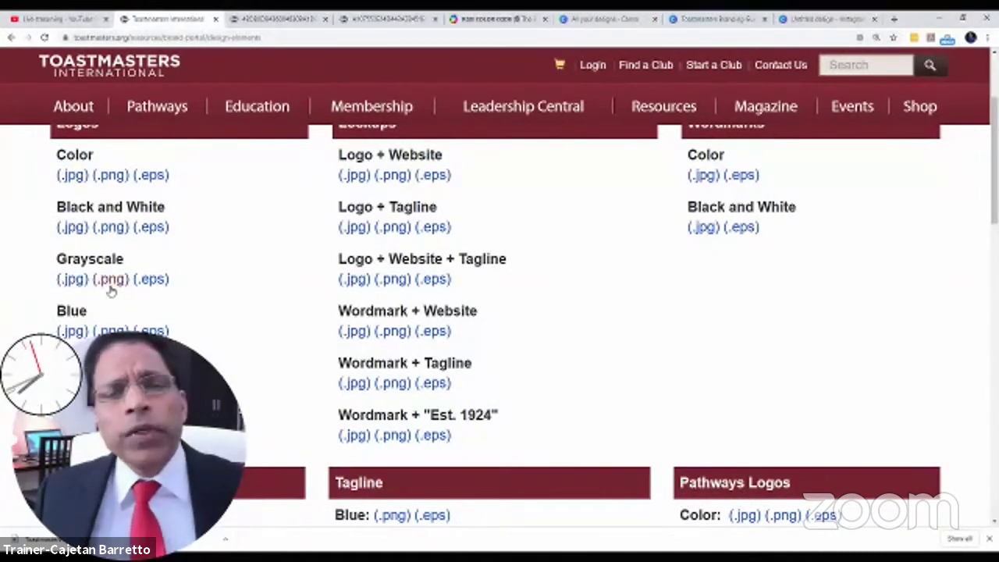
scroll(112, 290, "up", 1)
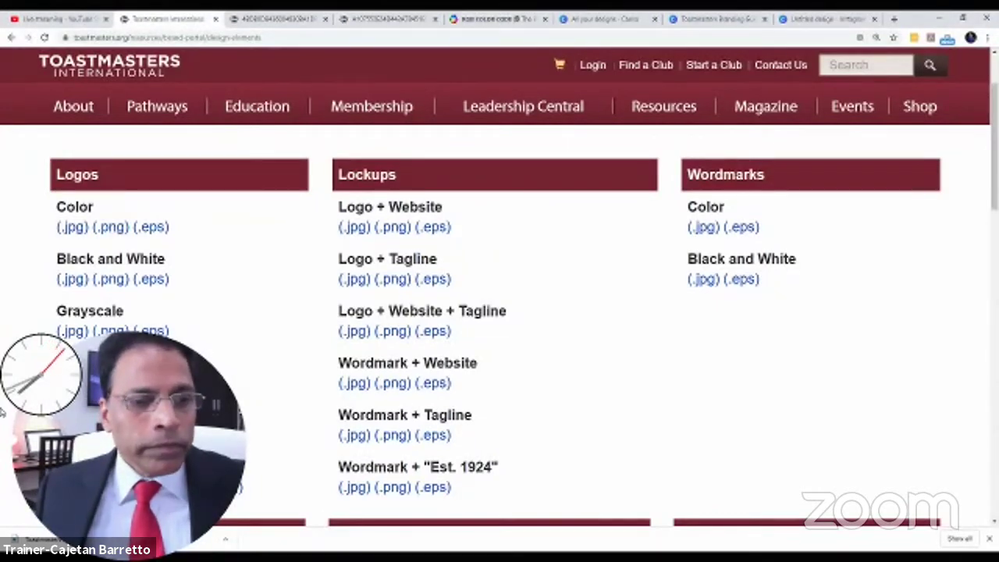
scroll(3, 412, "down", 2)
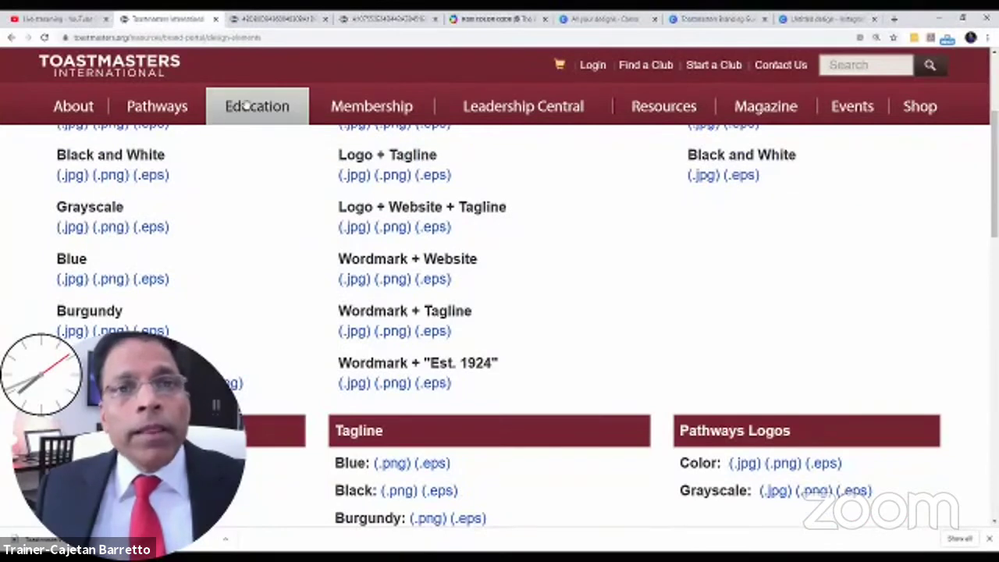
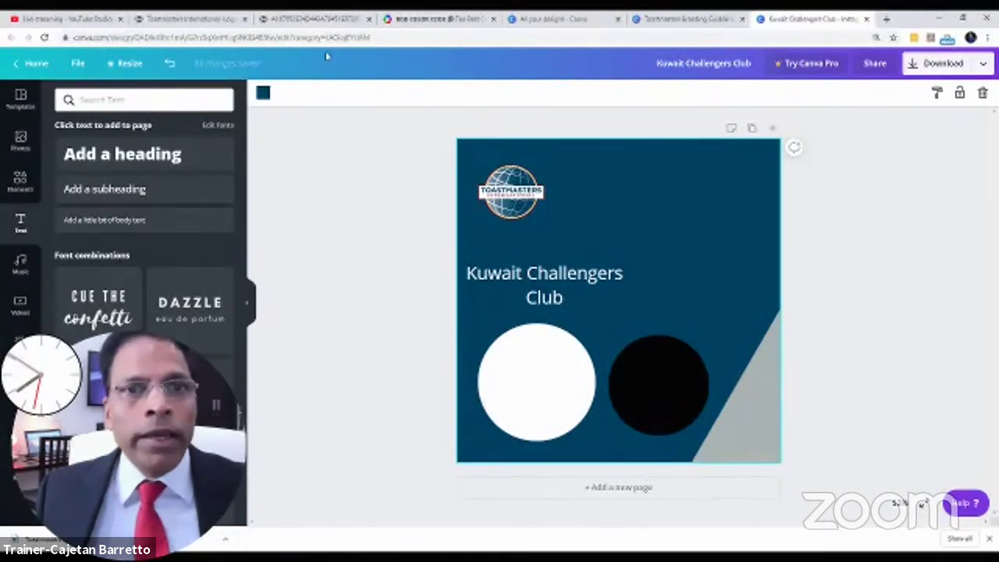
Switch to the Toastmasters brand manual and examine the primary and secondary typefaces in its Typography section
left_click(320, 19)
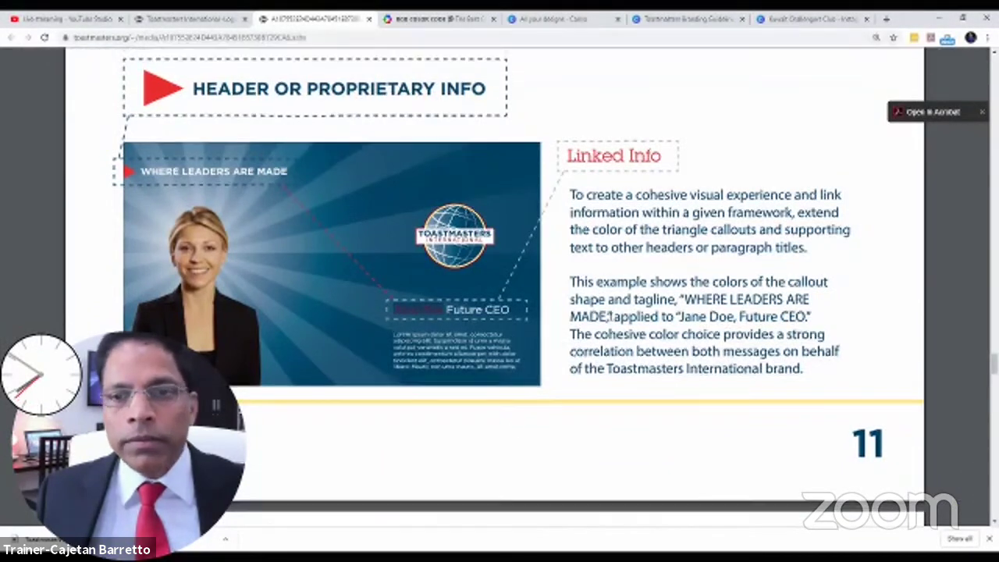
scroll(611, 316, "down", 3)
scroll(611, 316, "down", 2)
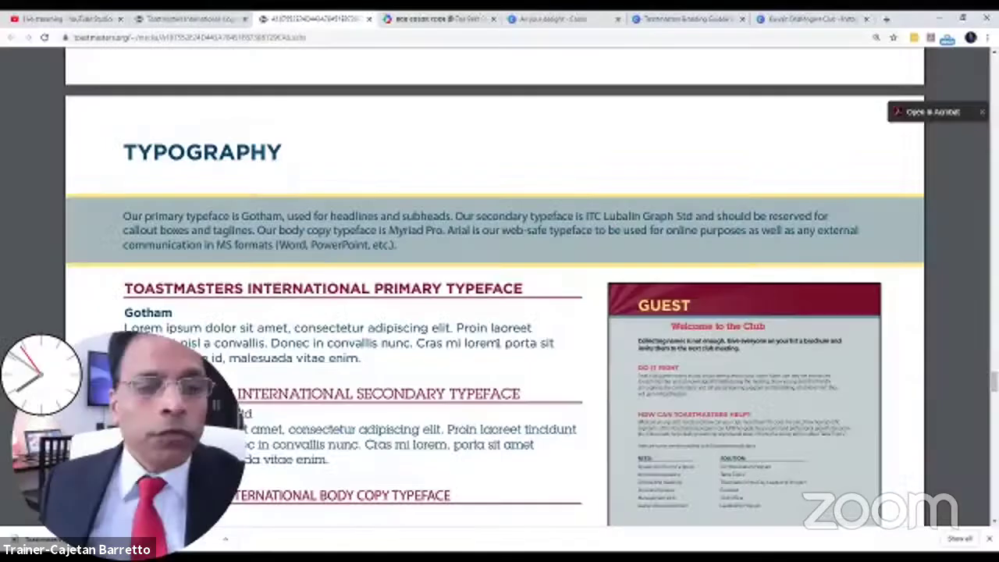
scroll(496, 519, "right", 2)
scroll(497, 519, "left", 2)
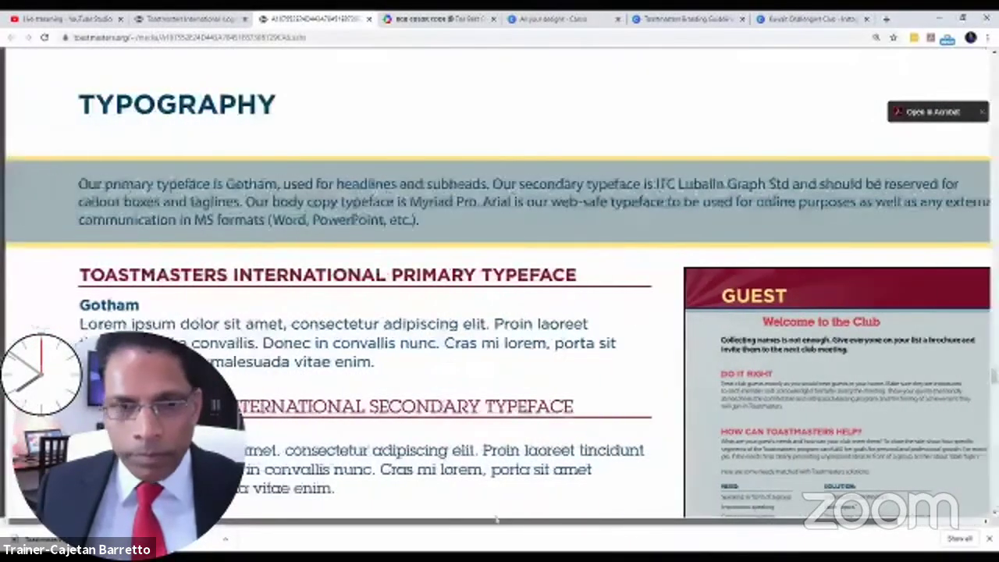
scroll(463, 332, "down", 2)
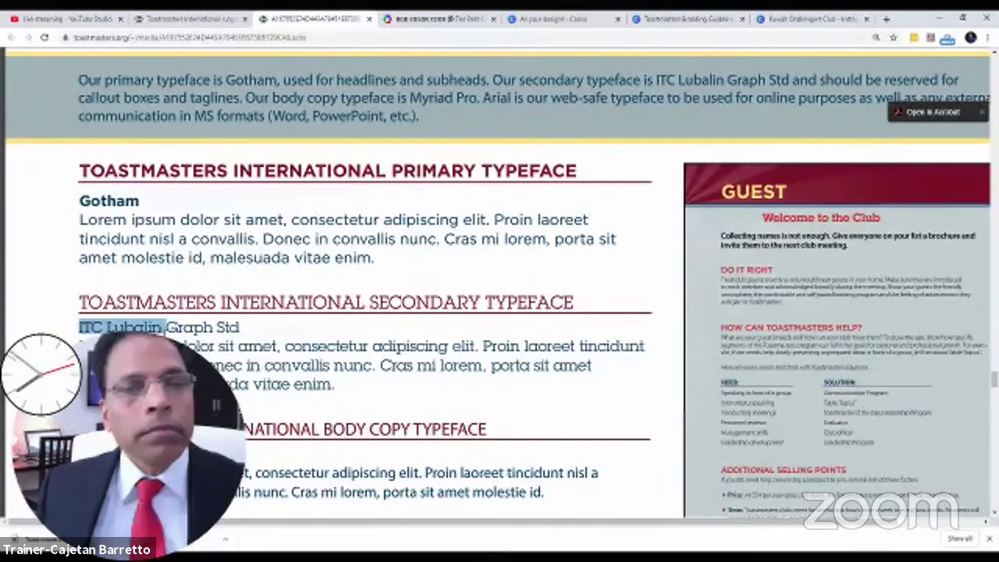
Examine the body copy typeface Myriad Pro and the web-safe typeface Arial in the brand manual's Typography section
scroll(499, 281, "down", 2)
scroll(367, 281, "down", 1)
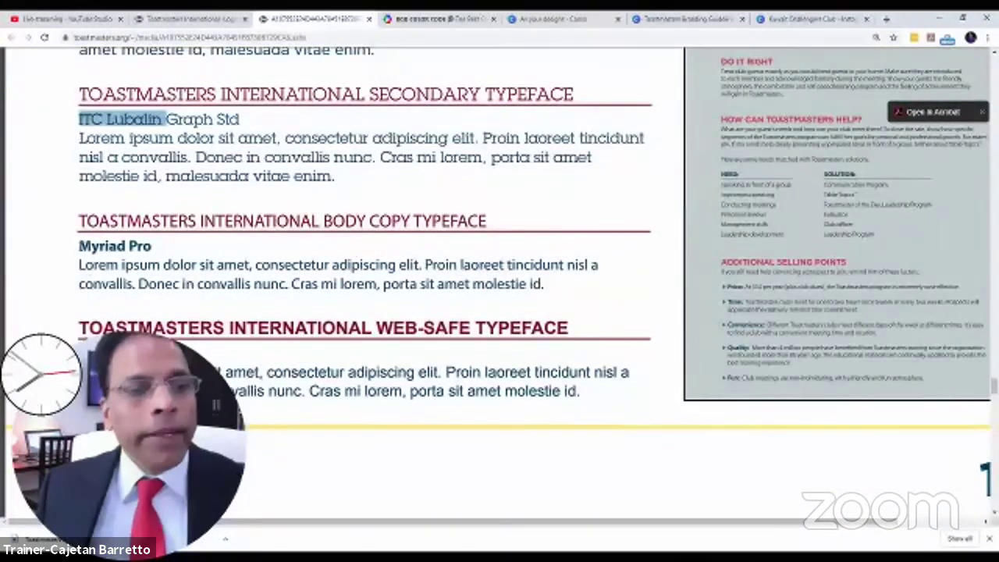
left_click_drag(79, 244, 160, 249)
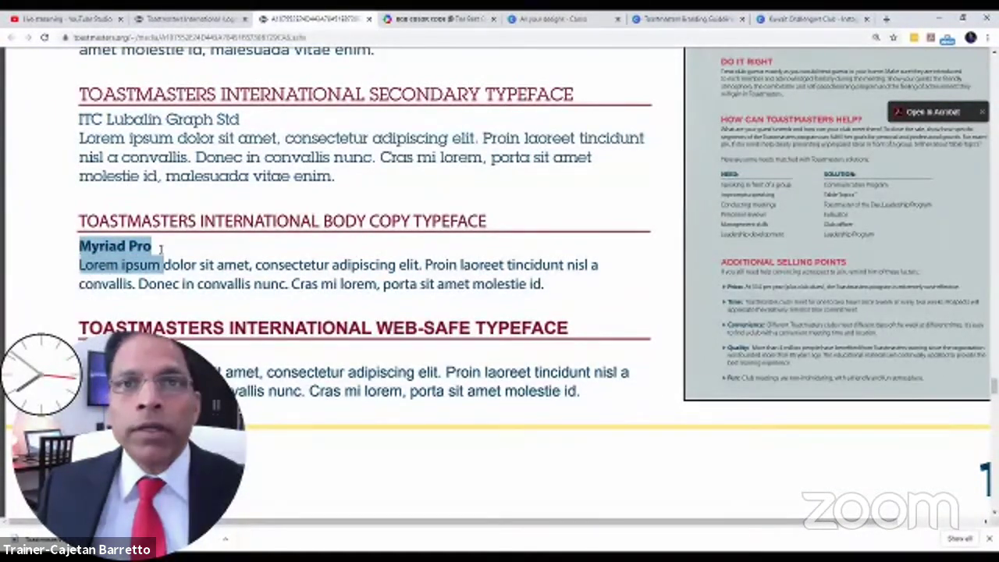
left_click(161, 248)
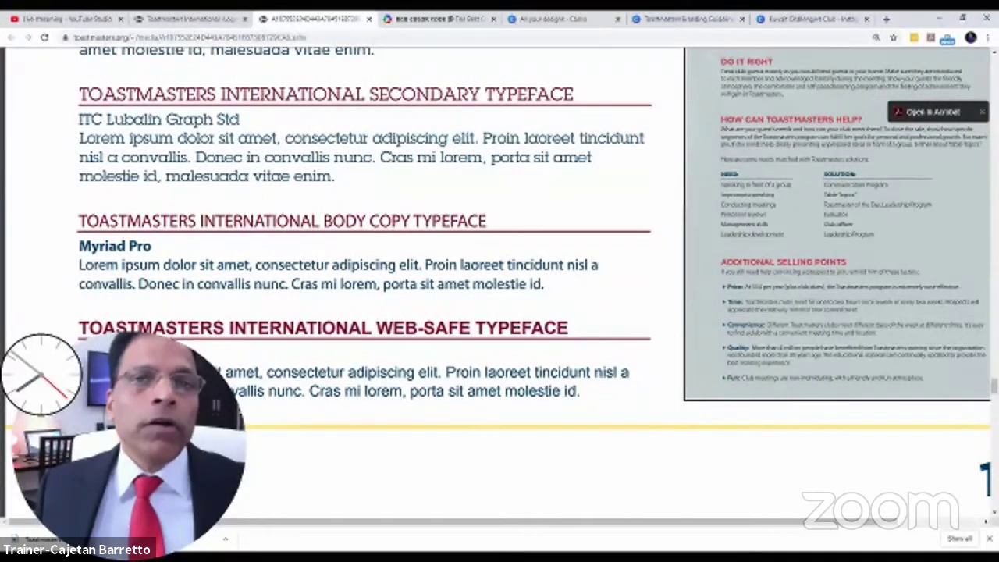
scroll(137, 328, "down", 1)
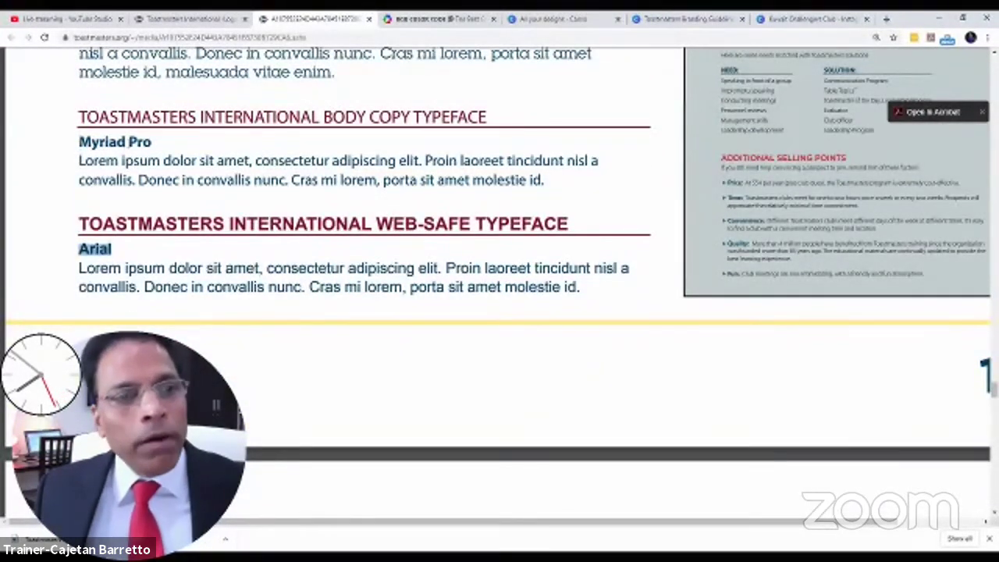
left_click_drag(77, 141, 157, 139)
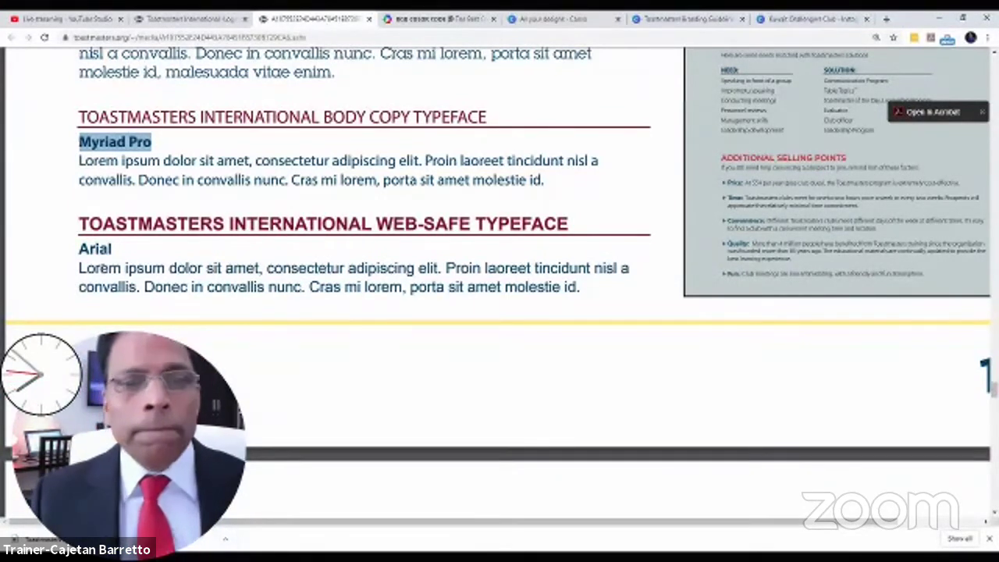
scroll(249, 223, "up", 3)
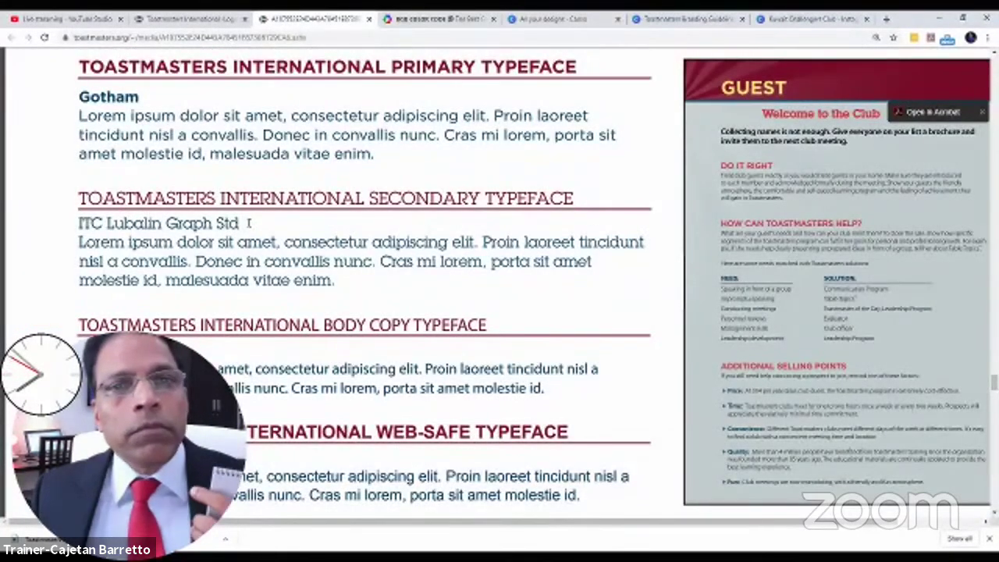
scroll(249, 224, "up", 1)
scroll(249, 223, "up", 2)
scroll(246, 225, "down", 2)
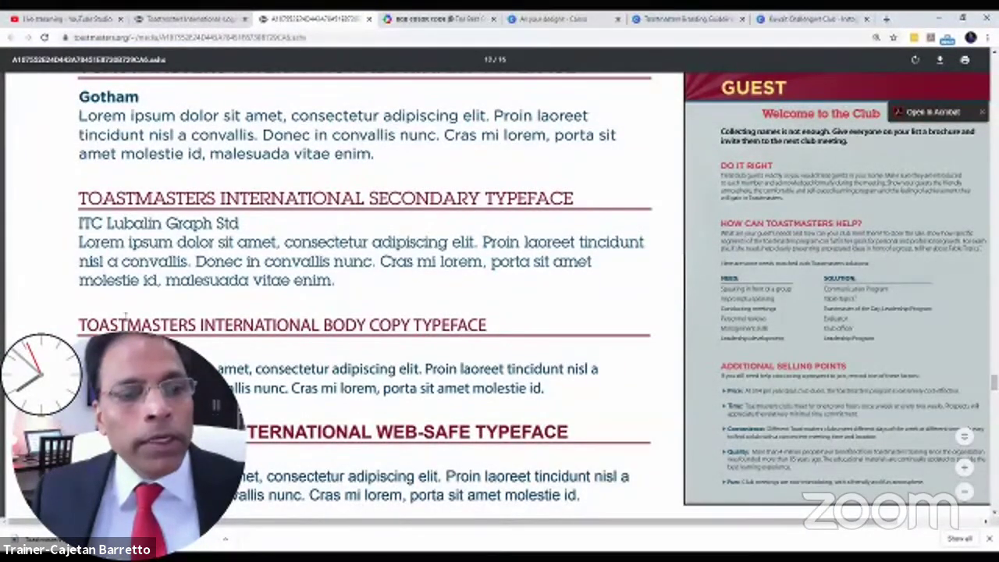
Read the Typography introduction for the intended uses of Gotham, ITC Lubalin Graph Std and Myriad Pro
scroll(499, 297, "up", 3)
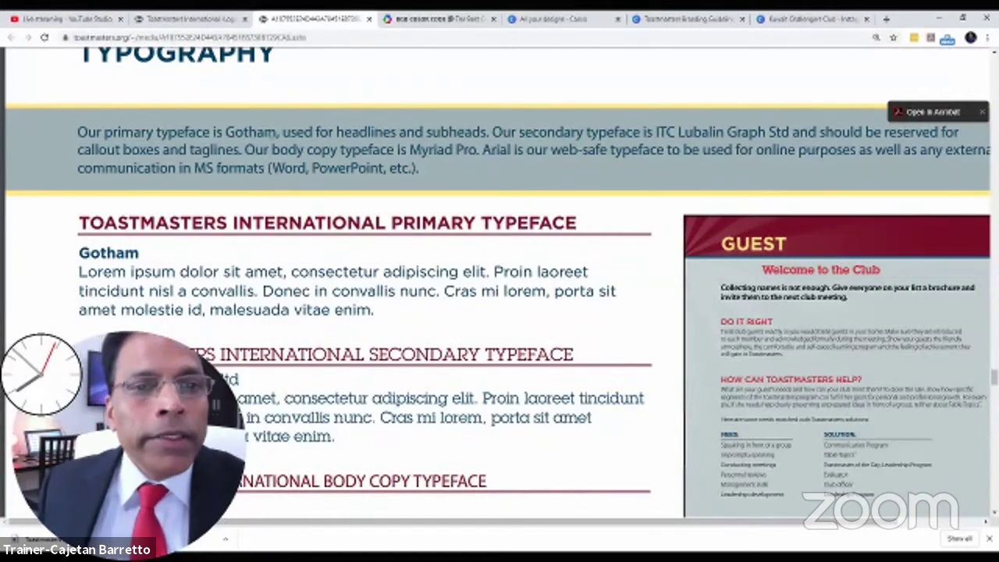
left_click_drag(282, 132, 487, 132)
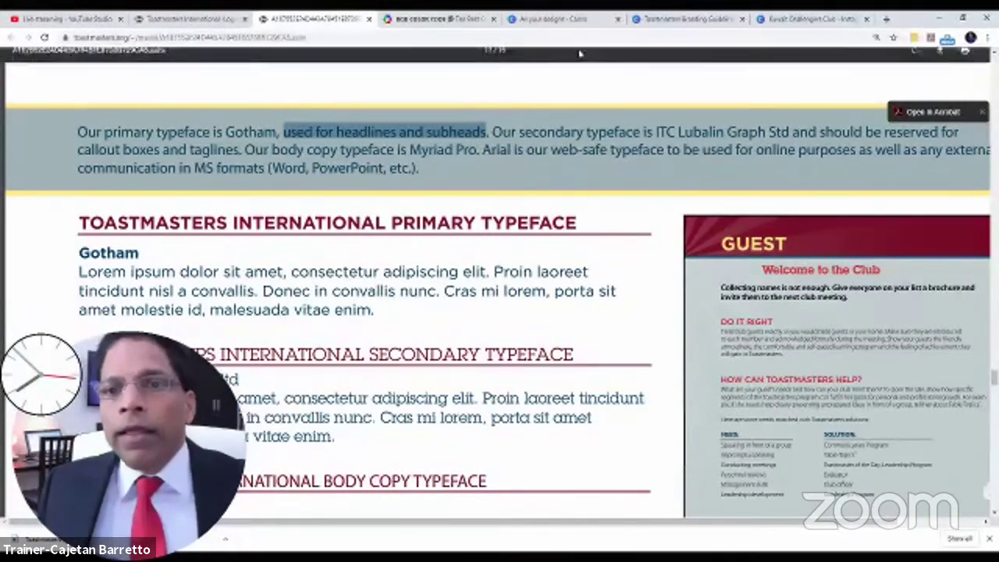
left_click_drag(655, 132, 717, 132)
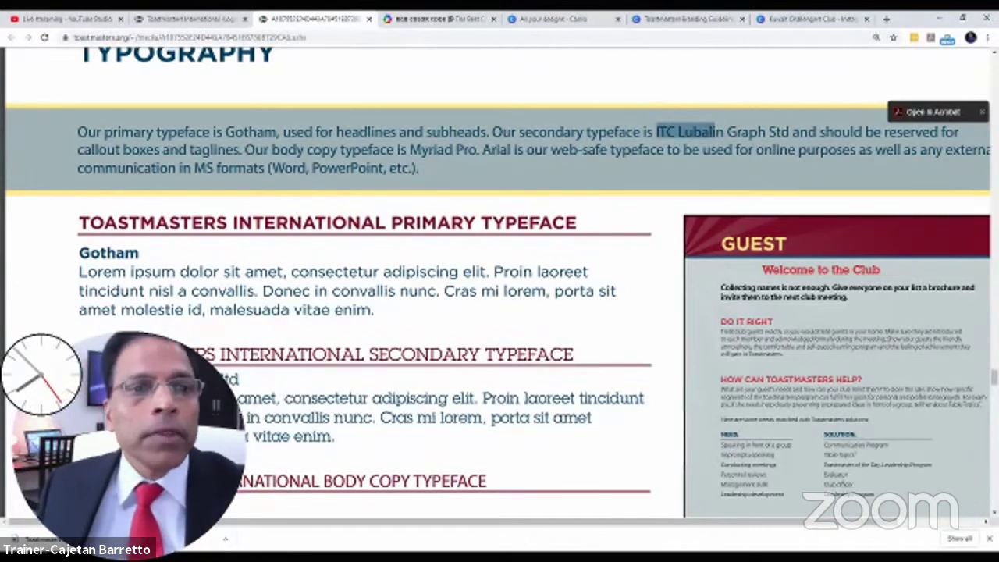
left_click_drag(737, 132, 645, 132)
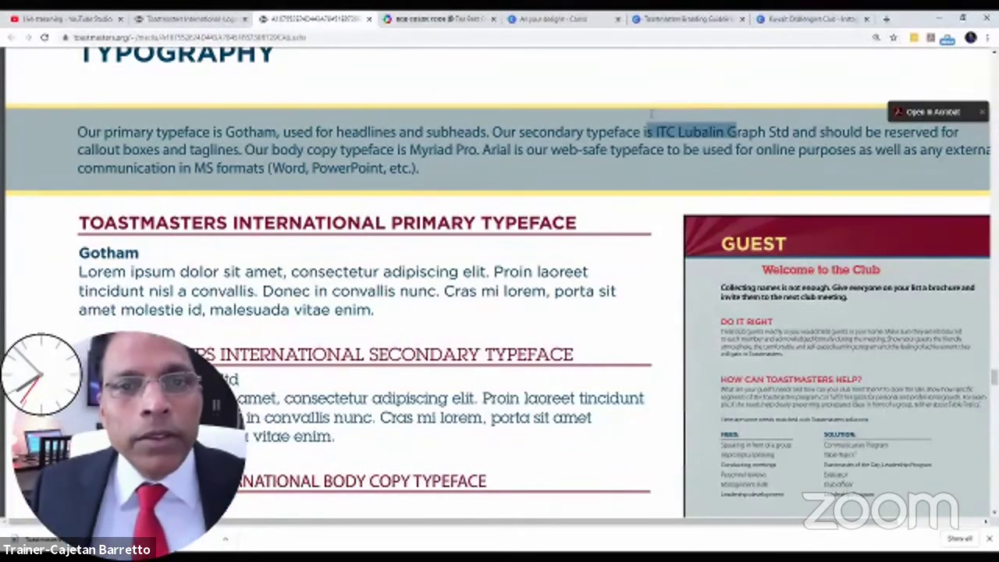
left_click_drag(408, 150, 482, 150)
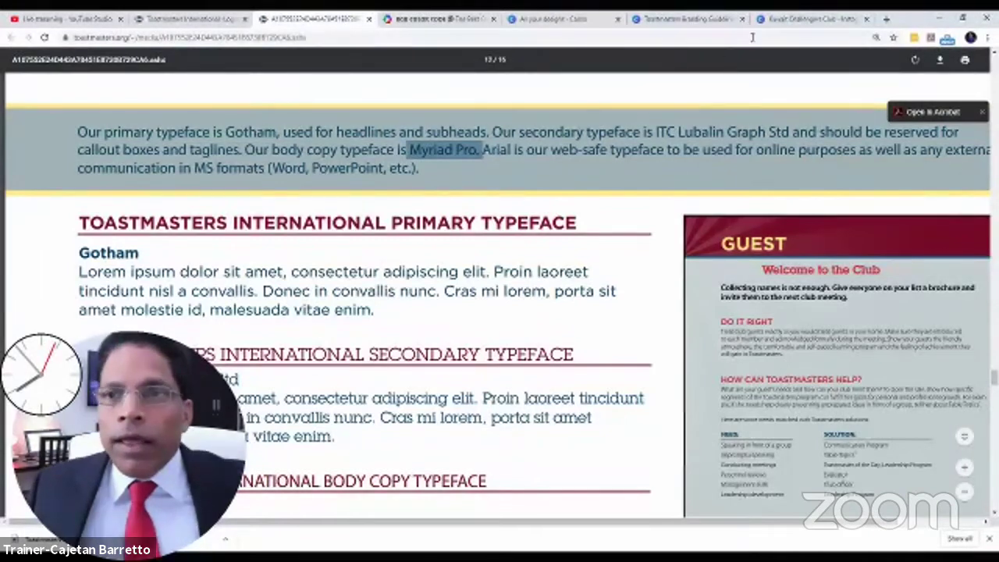
Switch to the Kuwait Challengers Club design in Canva and move the club name text up beside the Toastmasters logo
left_click(792, 19)
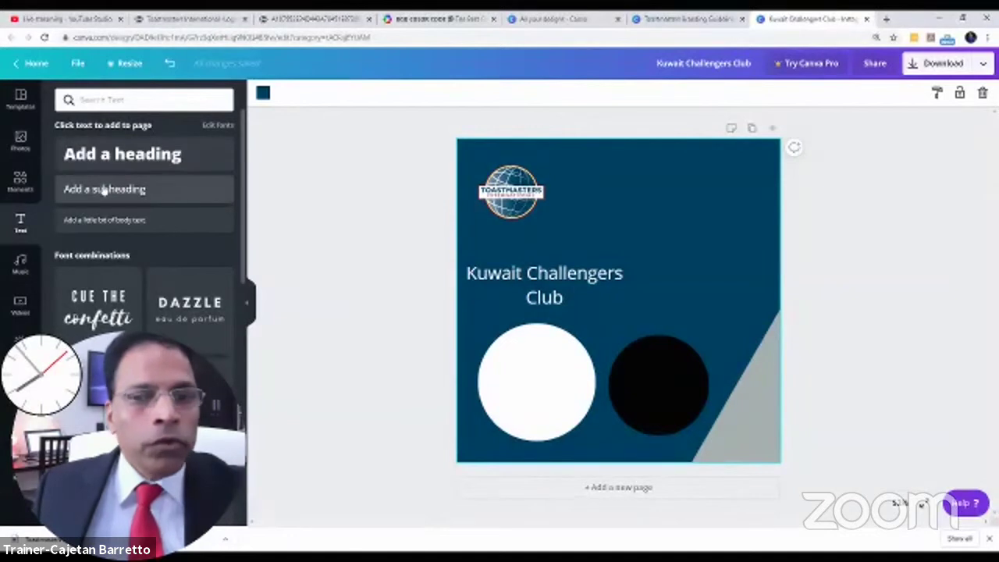
left_click(474, 273)
left_click_drag(476, 274, 587, 181)
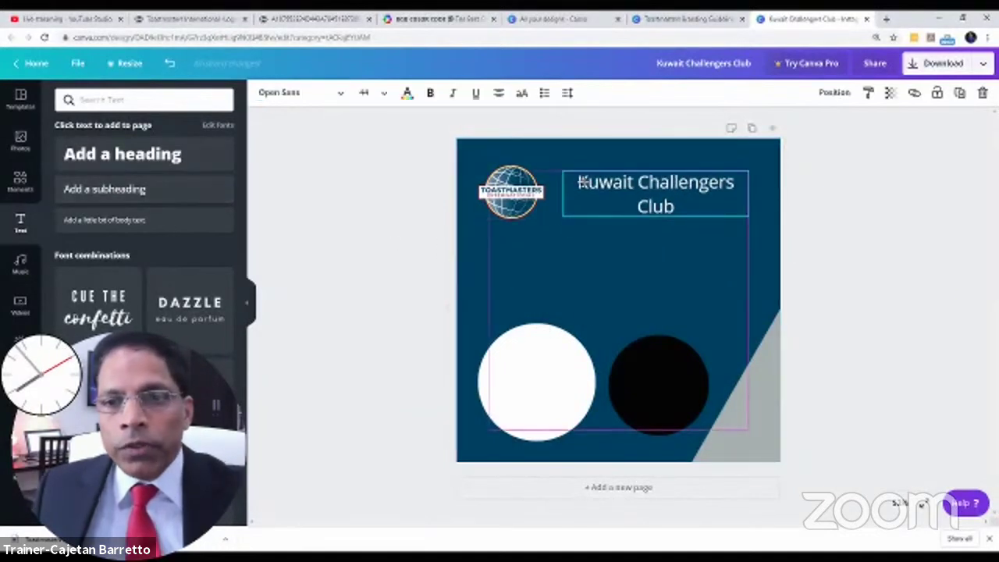
left_click_drag(750, 192, 758, 187)
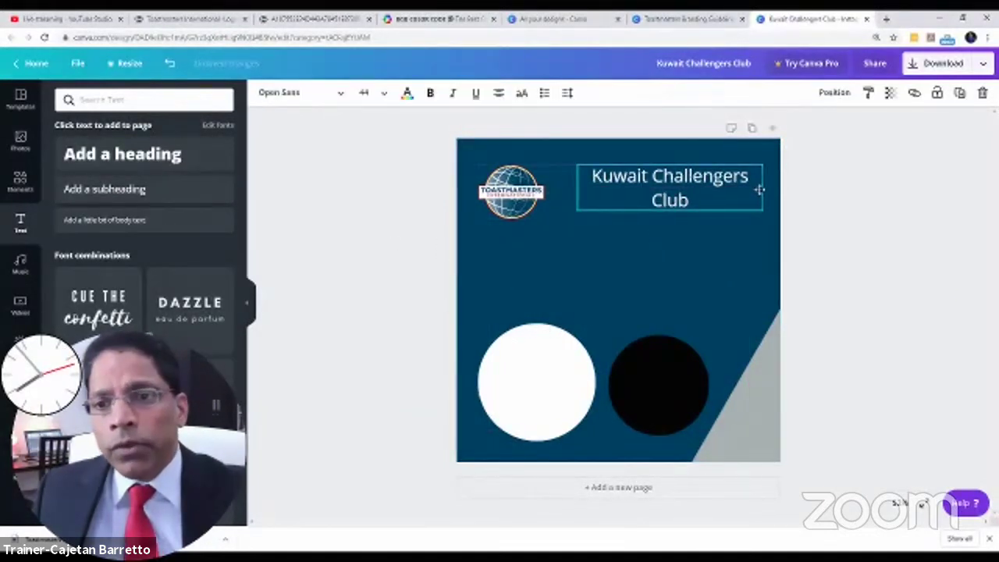
Select the club name text and search the available fonts for "gotham"
left_click_drag(688, 202, 591, 178)
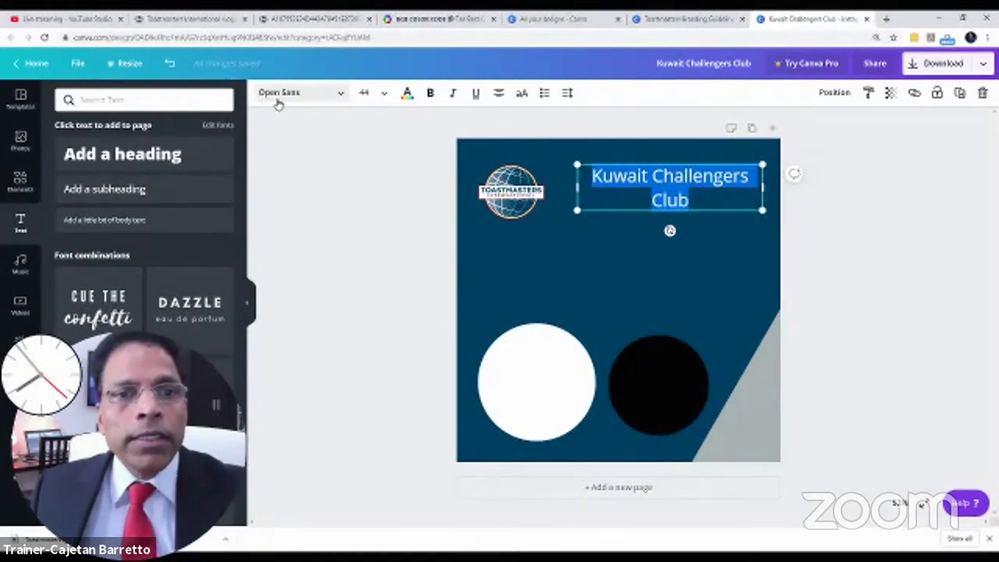
left_click(340, 95)
left_click(163, 98)
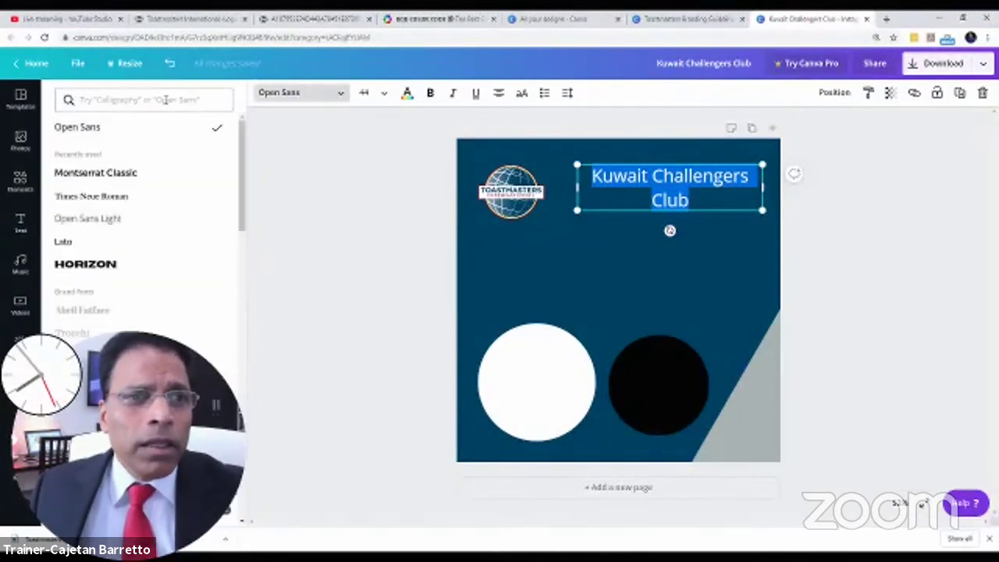
type("grotham")
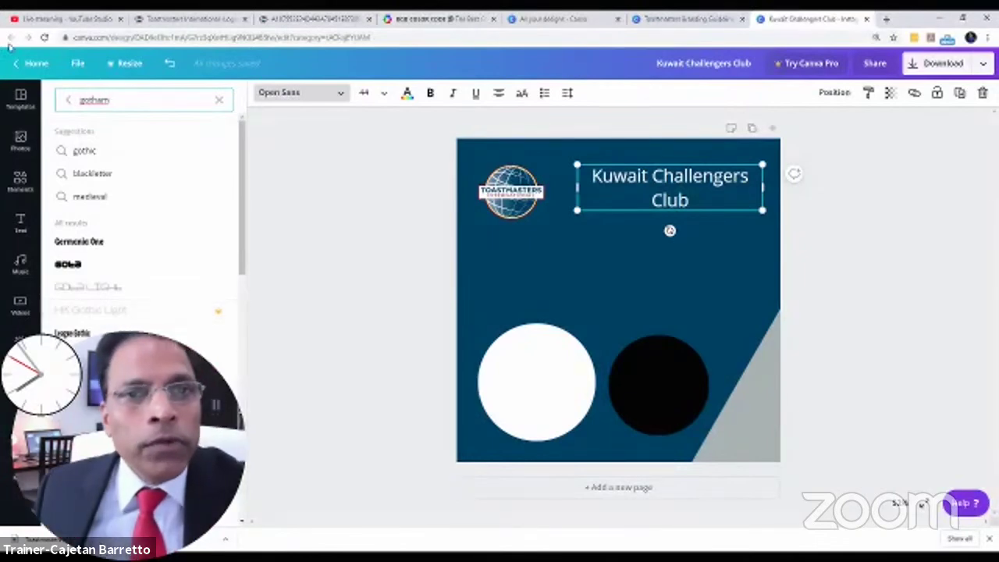
Recheck the typefaces in the brand manual and search Google in a new browser tab for "is myriad pro free"
left_click(308, 19)
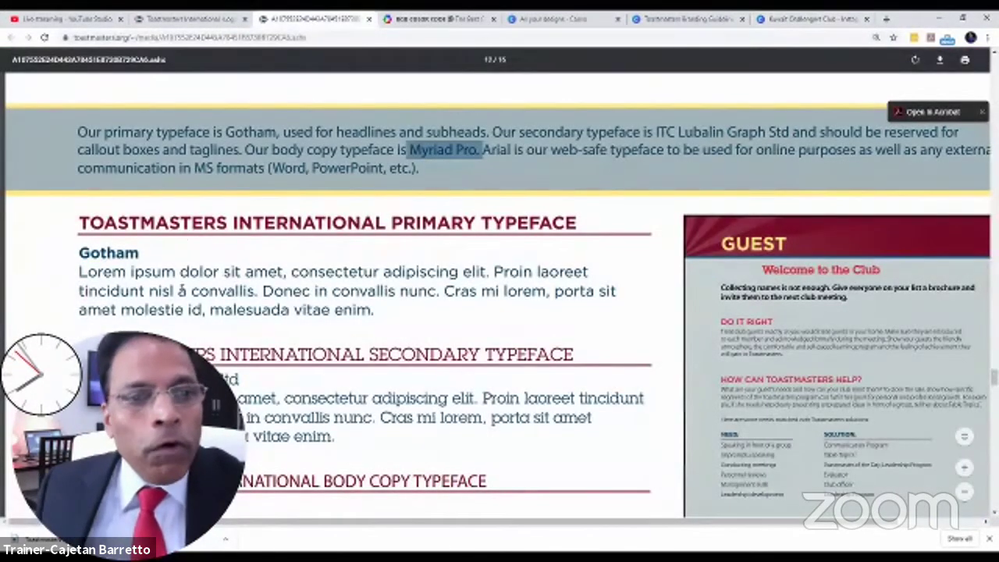
scroll(172, 315, "down", 3)
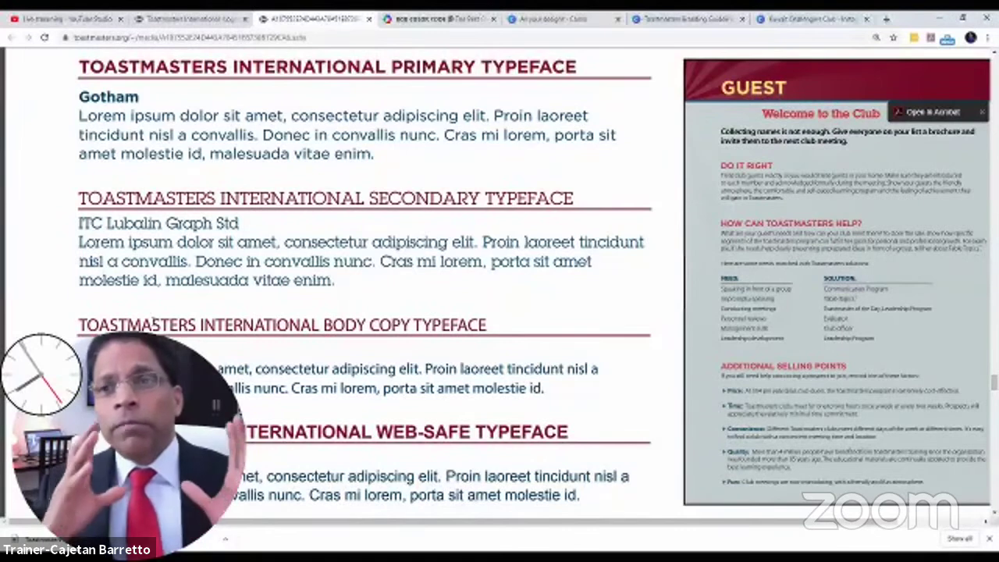
left_click(887, 18)
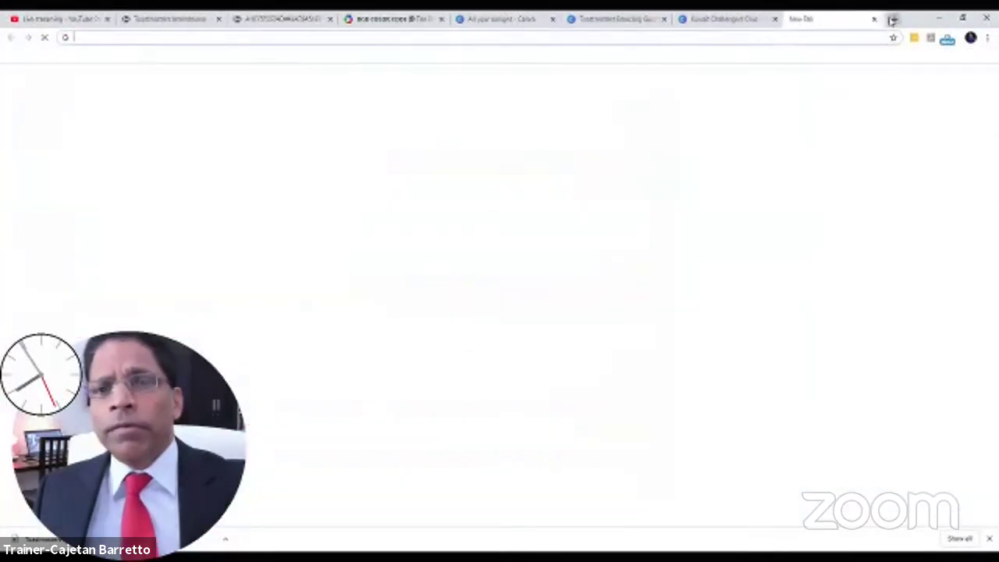
type("i")
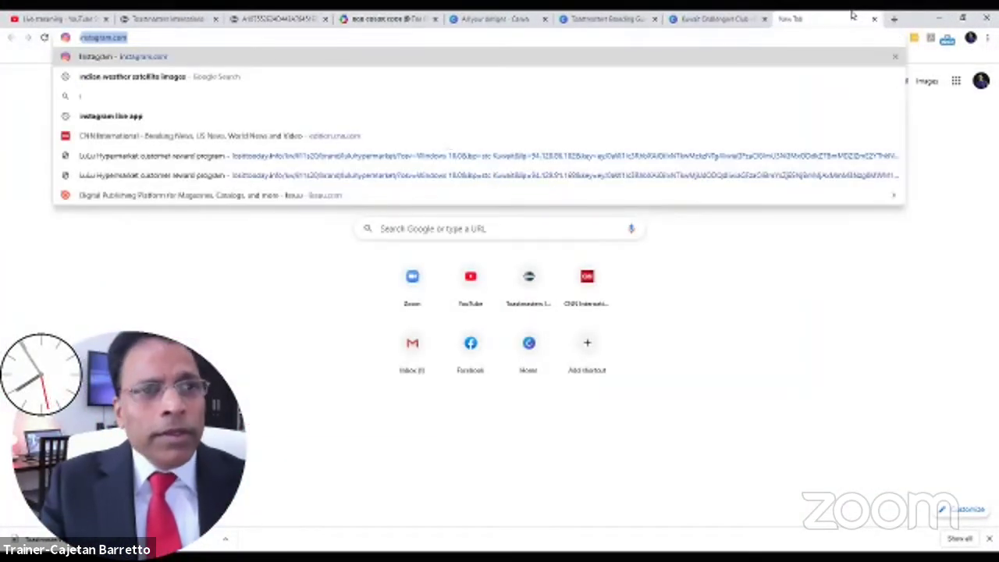
key("BackSpace")
key("BackSpace")
type("myr")
key("BackSpace")
key("BackSpace")
key("BackSpace")
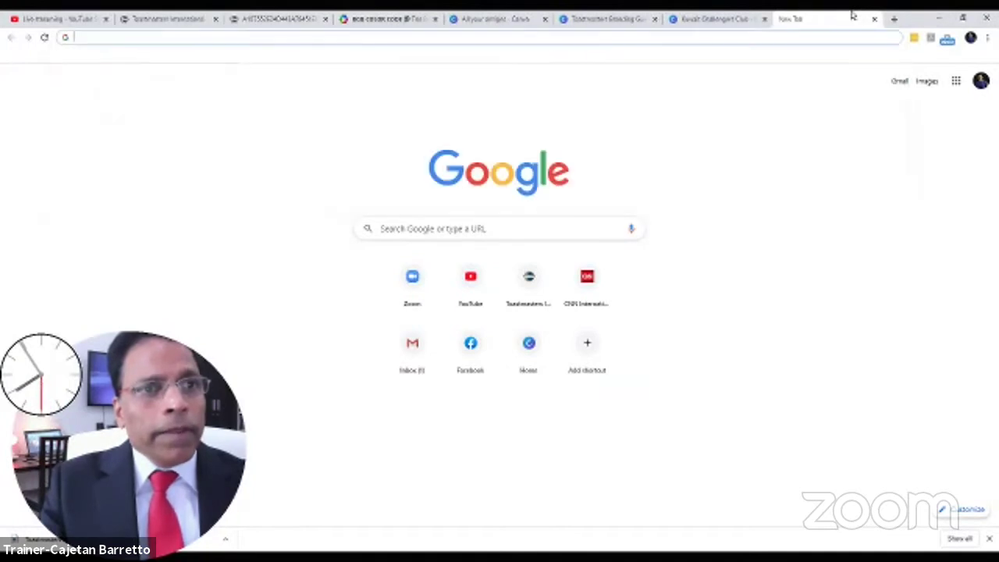
type("is myriad pro")
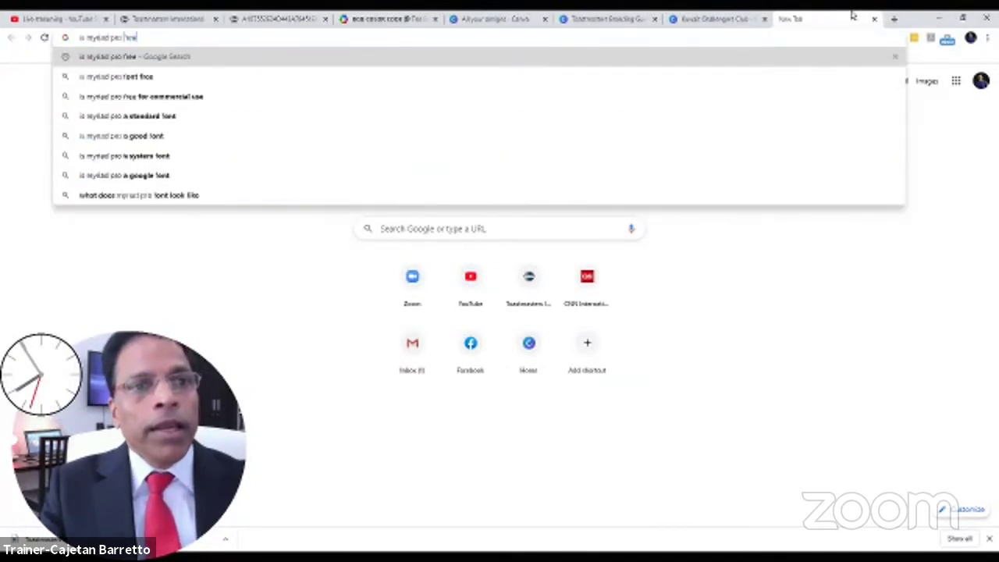
key("Return")
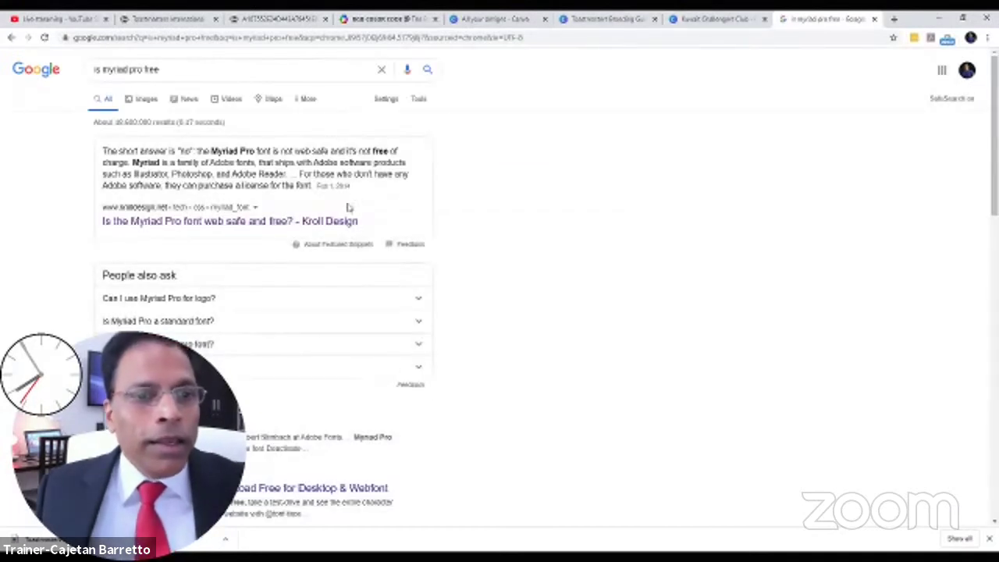
Review the search results about Myriad Pro's licensing and download sources
scroll(301, 227, "down", 3)
scroll(191, 134, "up", 3)
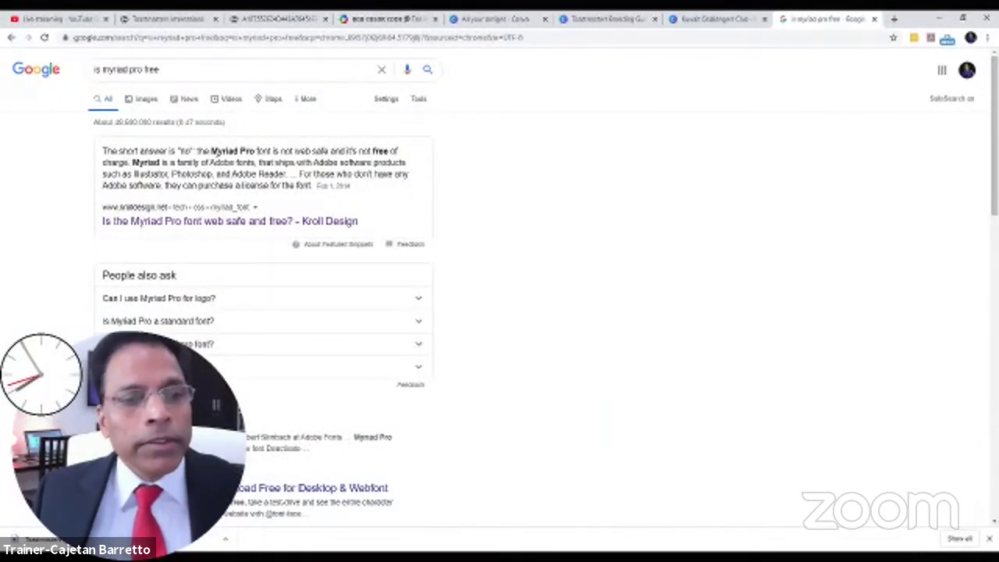
scroll(215, 156, "down", 3)
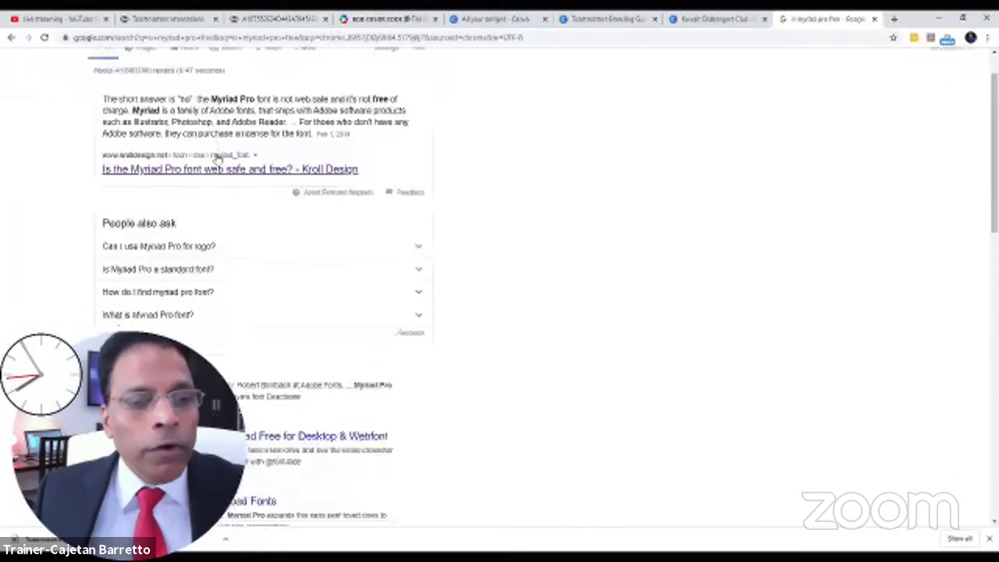
scroll(214, 161, "down", 1)
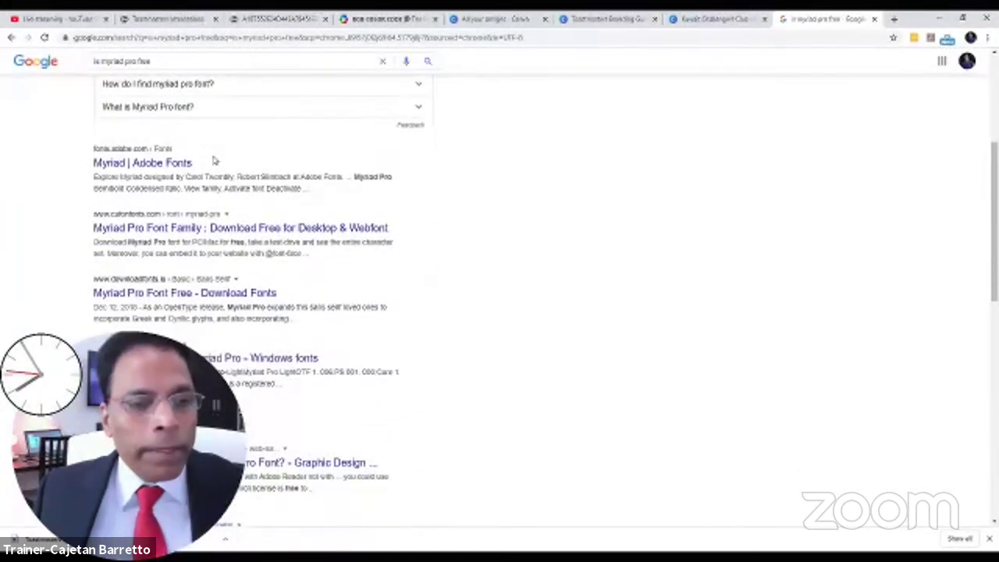
scroll(215, 160, "up", 3)
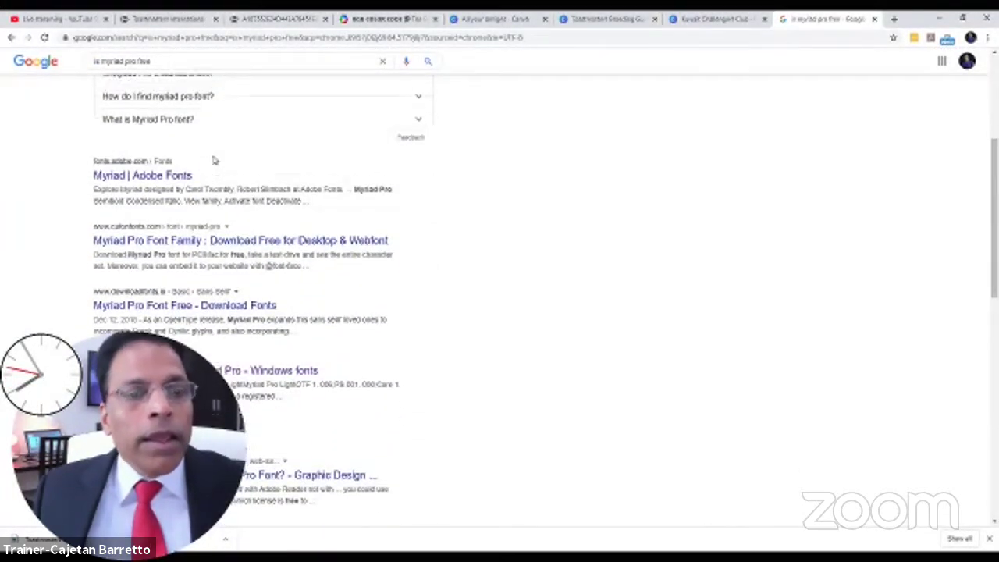
Return to the brand manual and re-examine its typefaces, highlighting the secondary typeface ITC Lubalin Graph Std
left_click(687, 20)
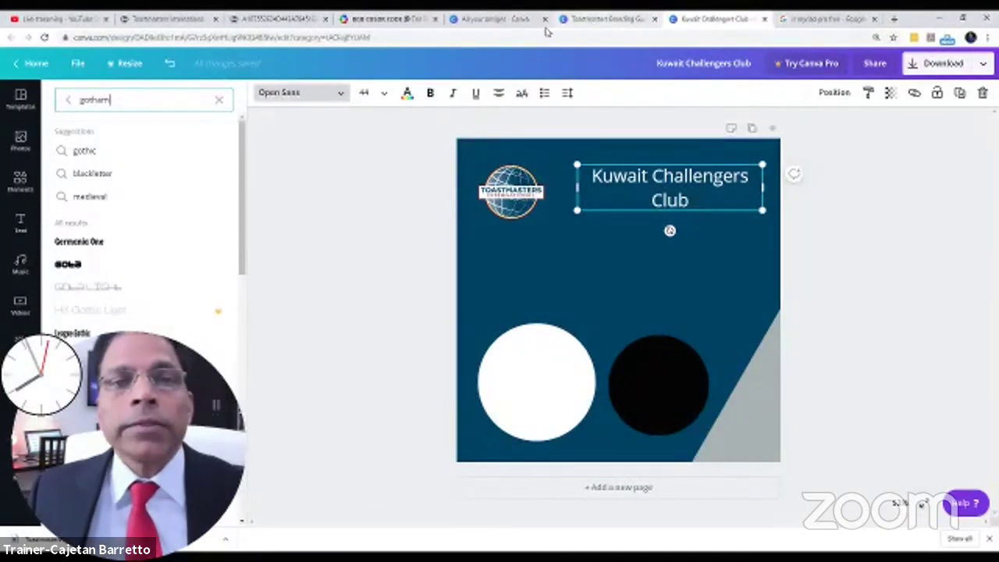
left_click(295, 24)
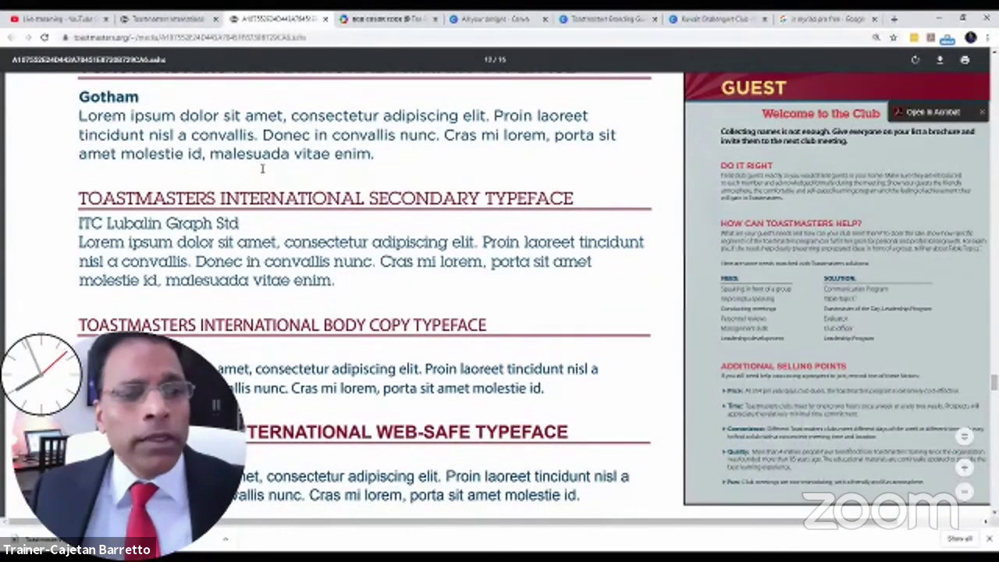
scroll(262, 169, "down", 3)
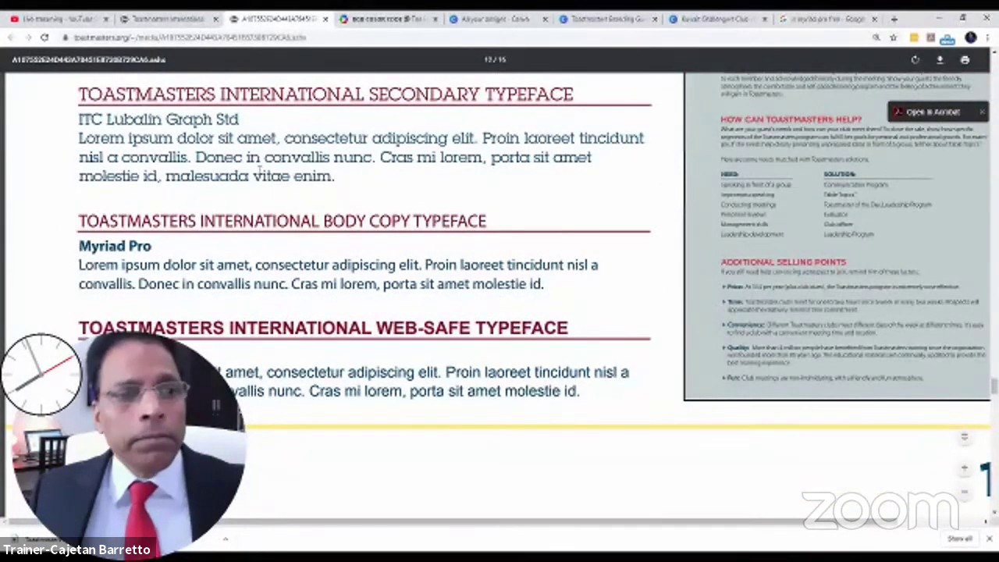
scroll(262, 169, "up", 2)
scroll(263, 176, "up", 3)
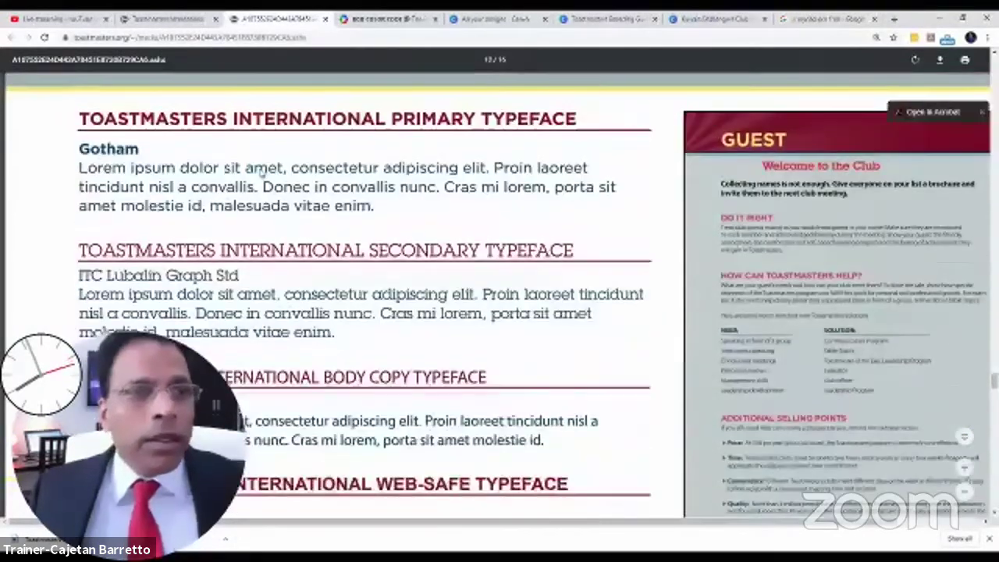
scroll(498, 295, "down", 2)
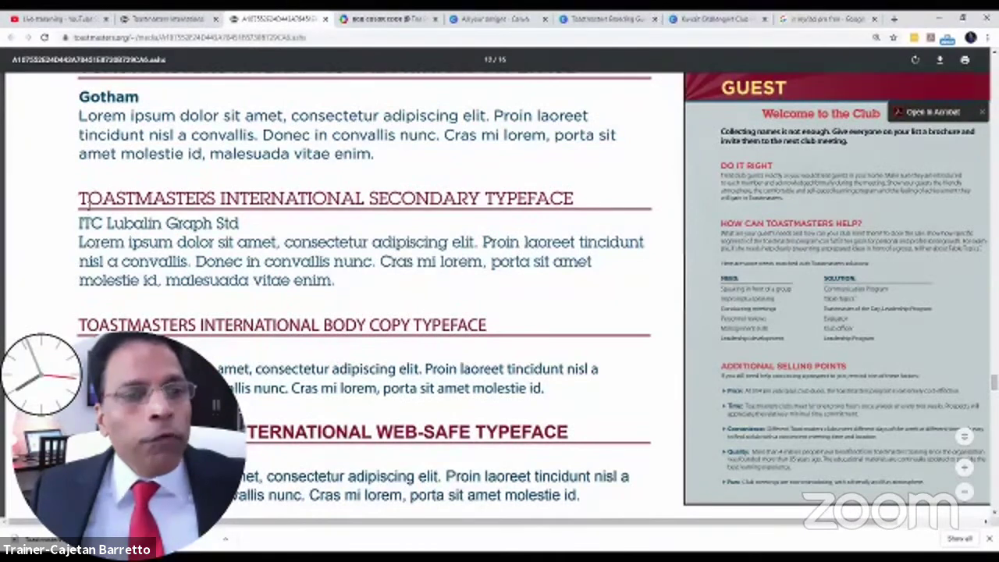
left_click_drag(79, 222, 178, 223)
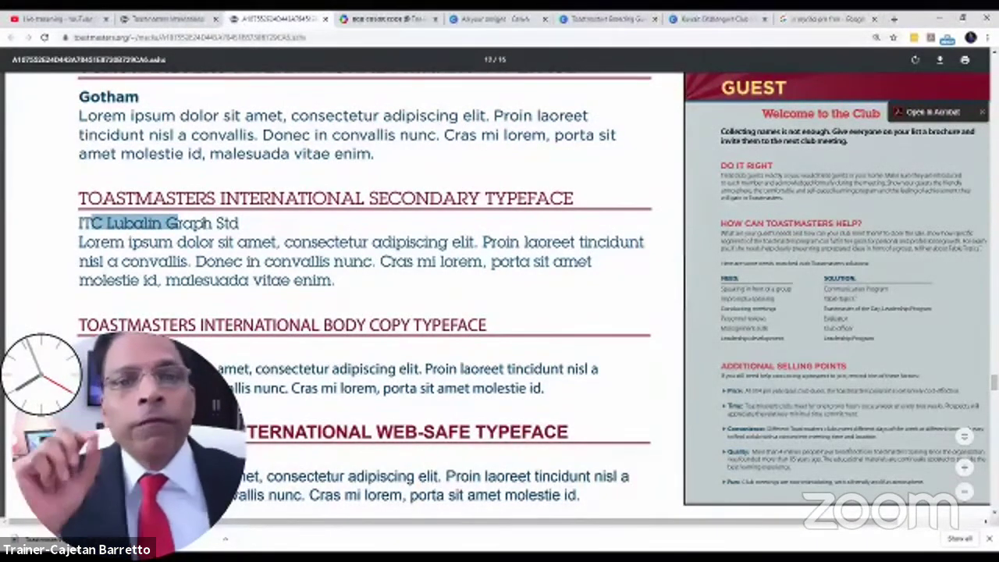
Examine the brand manual's secondary, body copy and web-safe typefaces, highlighting part of the ITC Lubalin Graph Std name
scroll(267, 222, "up", 2)
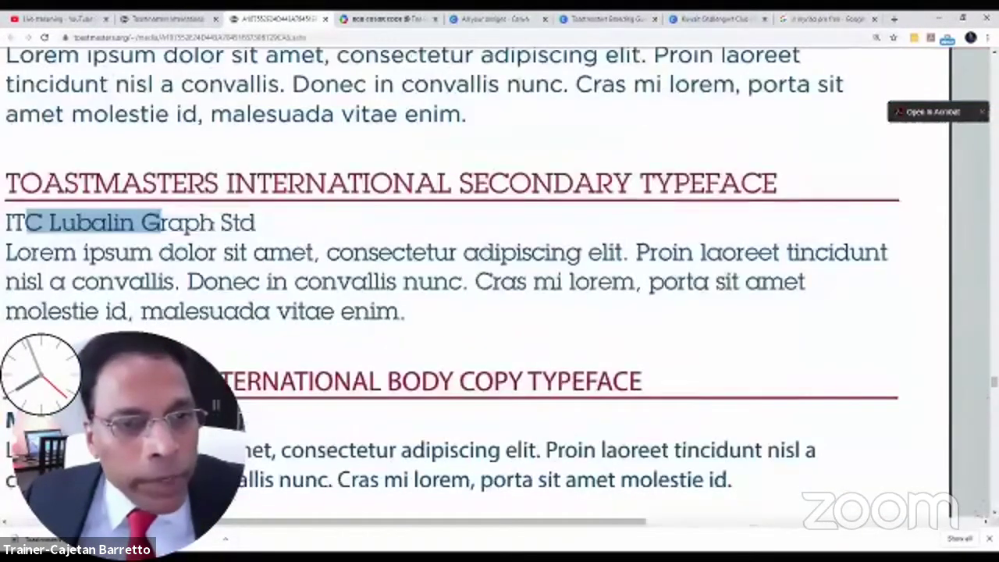
left_click_drag(267, 223, 244, 222)
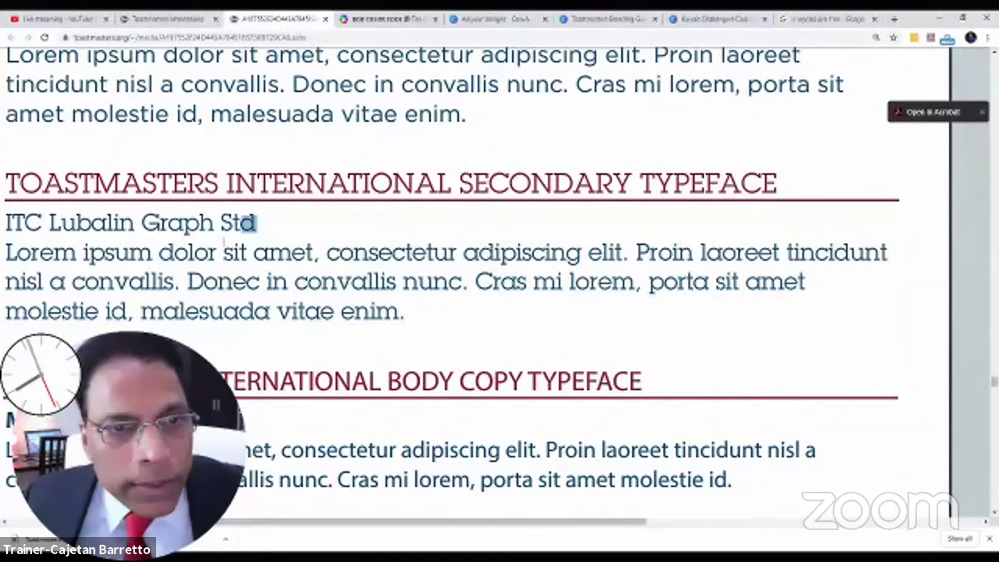
left_click_drag(234, 220, 222, 223)
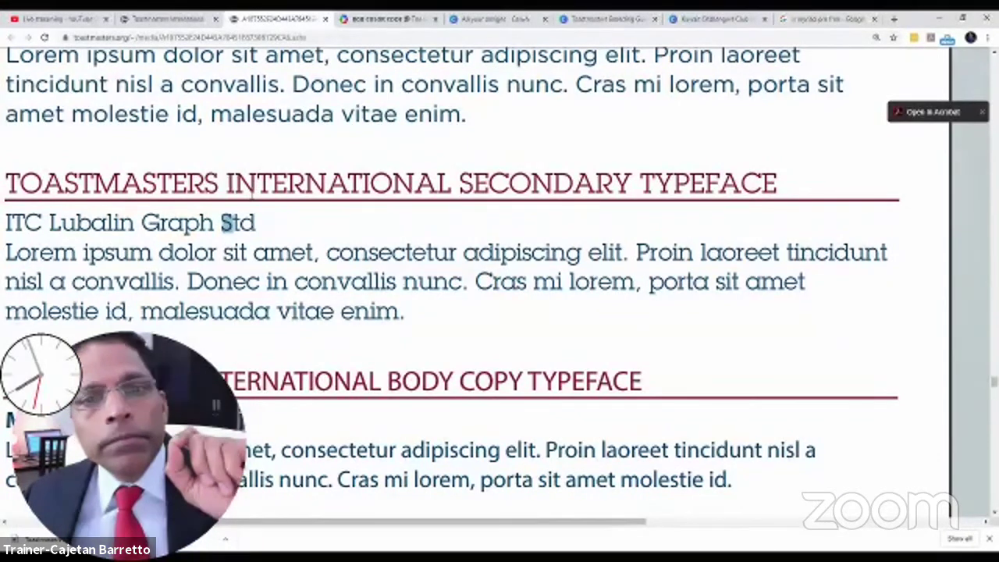
scroll(253, 186, "up", 3)
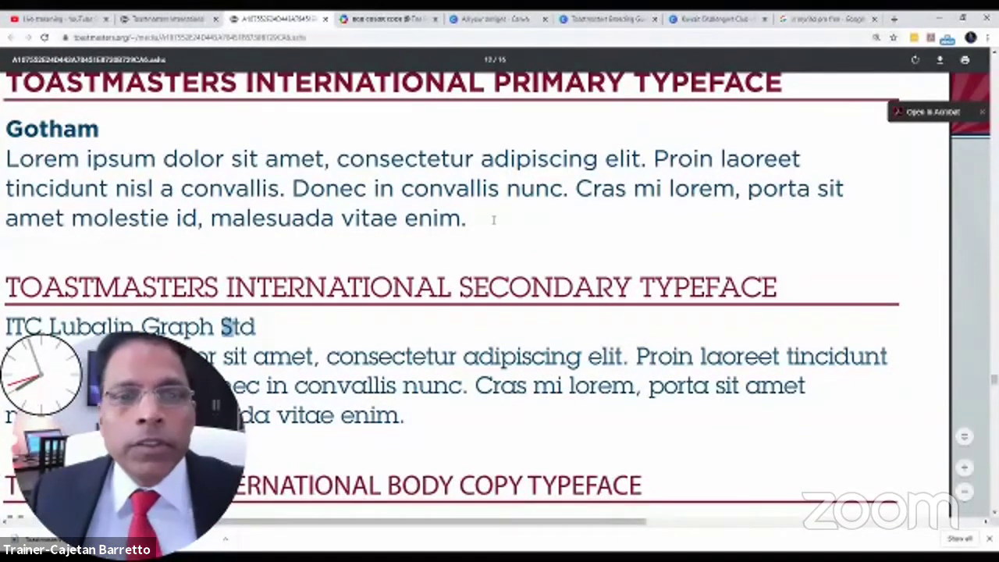
scroll(103, 156, "down", 2)
scroll(104, 149, "down", 6)
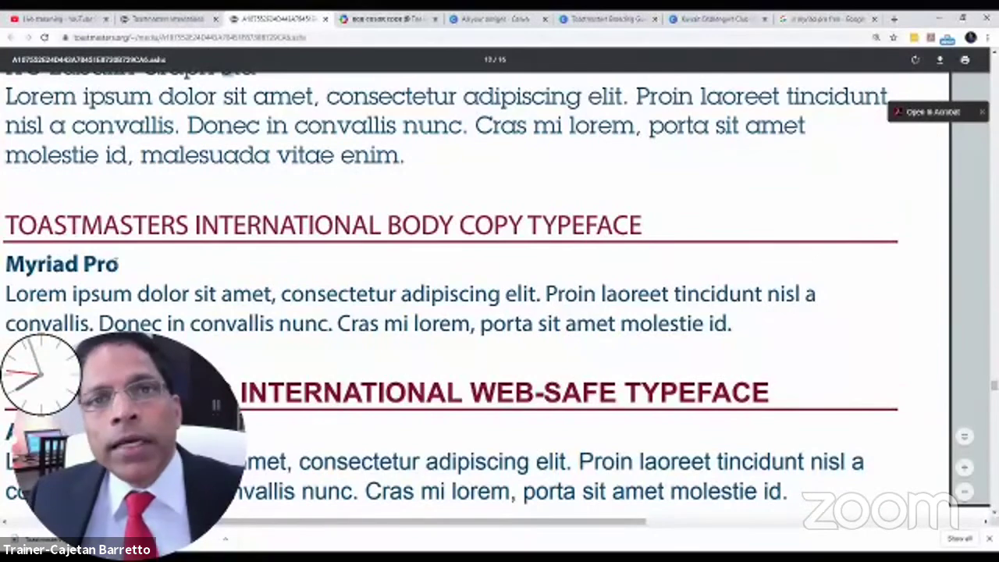
scroll(201, 306, "down", 5)
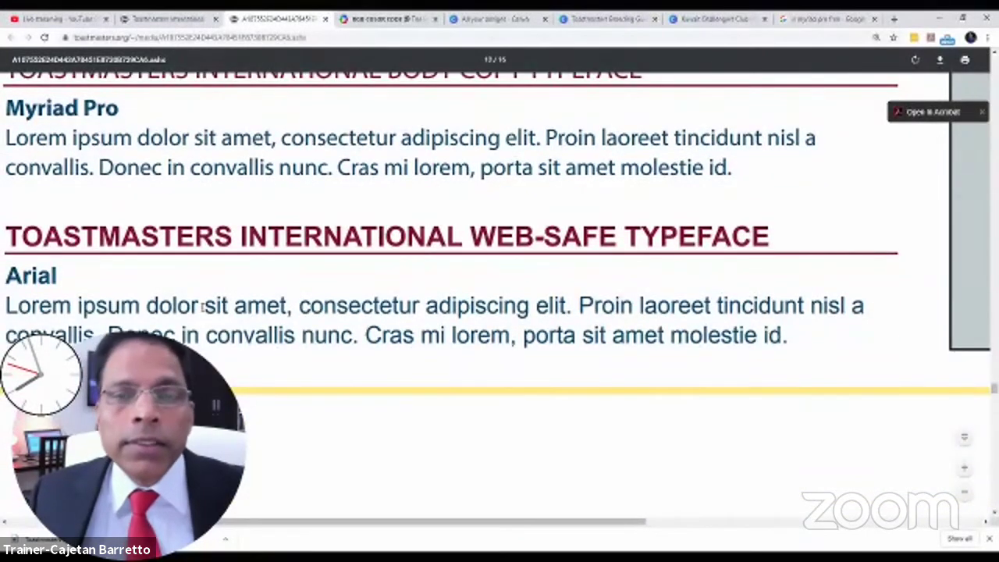
scroll(202, 307, "up", 6)
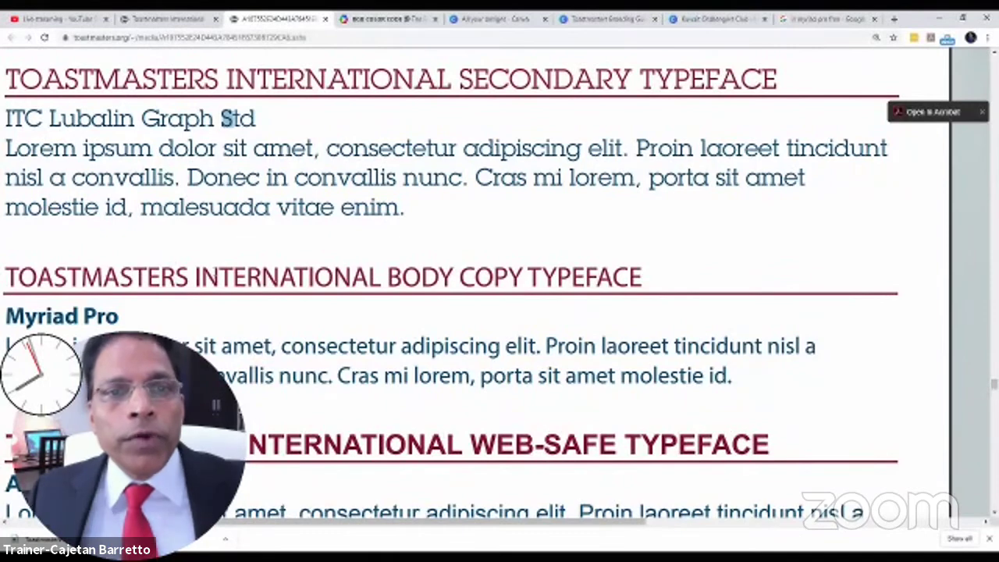
Review the manual's typefaces in order from primary to web-safe, highlighting Gotham, the secondary typeface heading and the body copy sample
scroll(228, 117, "up", 3)
scroll(251, 188, "up", 1)
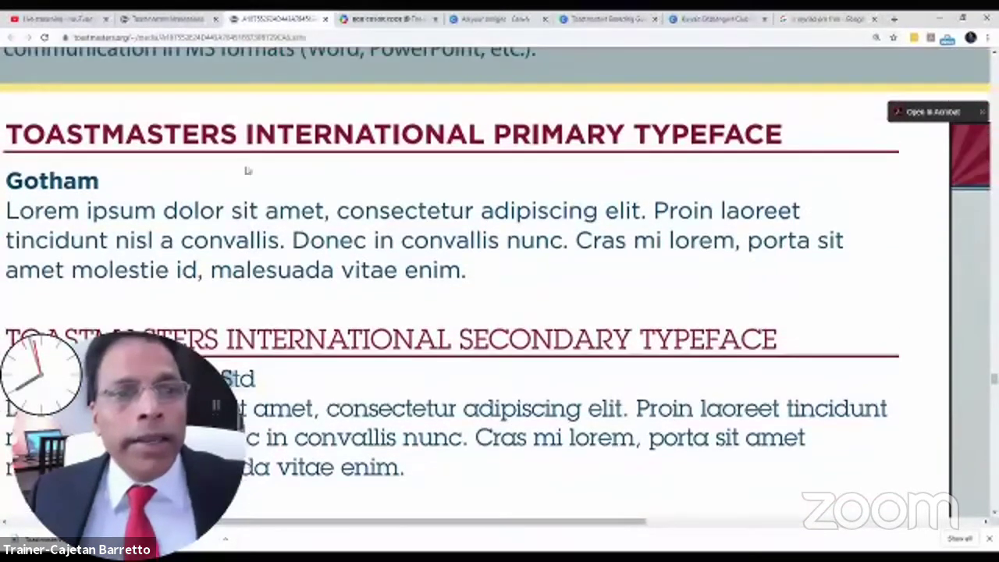
left_click_drag(100, 181, 7, 182)
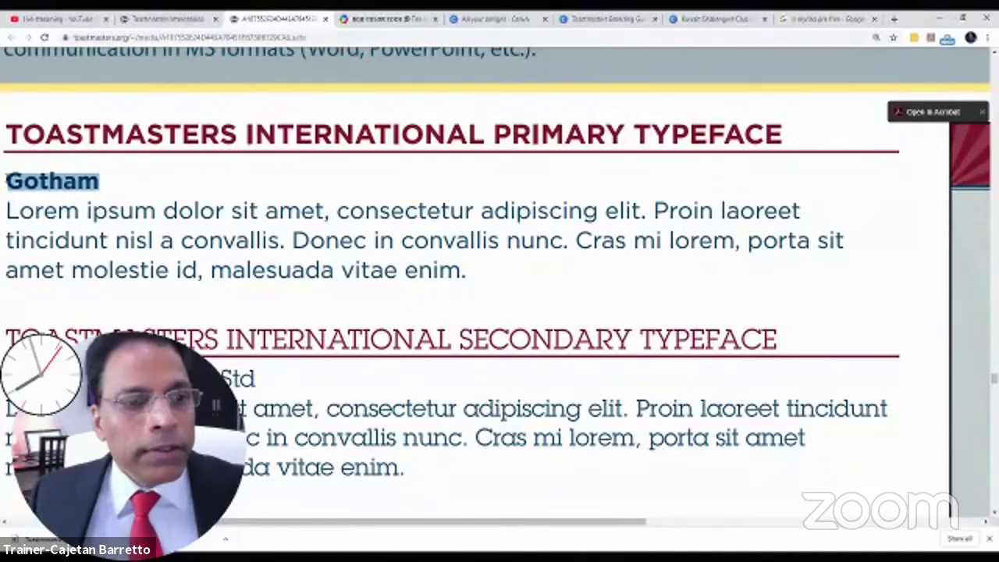
scroll(7, 181, "down", 3)
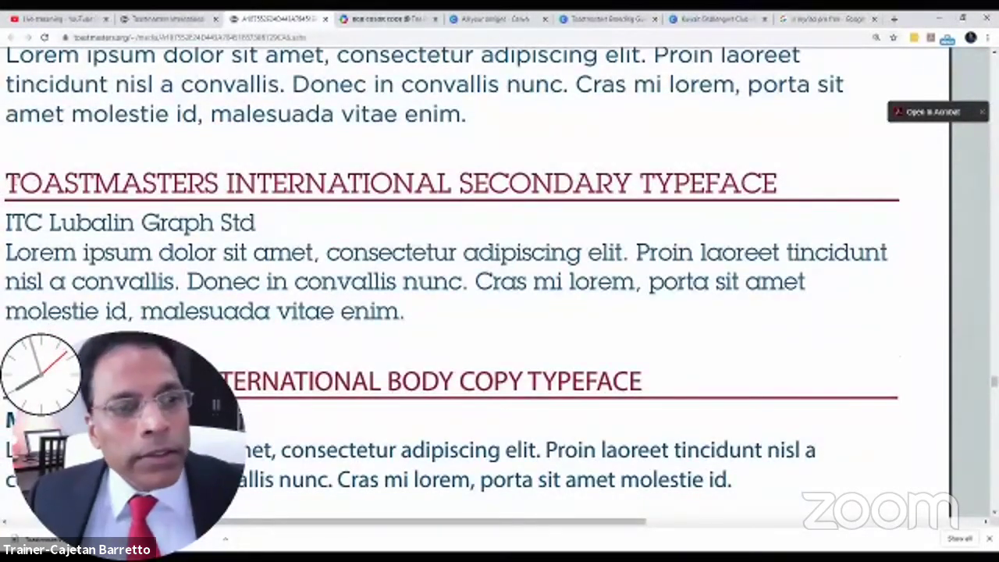
left_click_drag(7, 181, 364, 182)
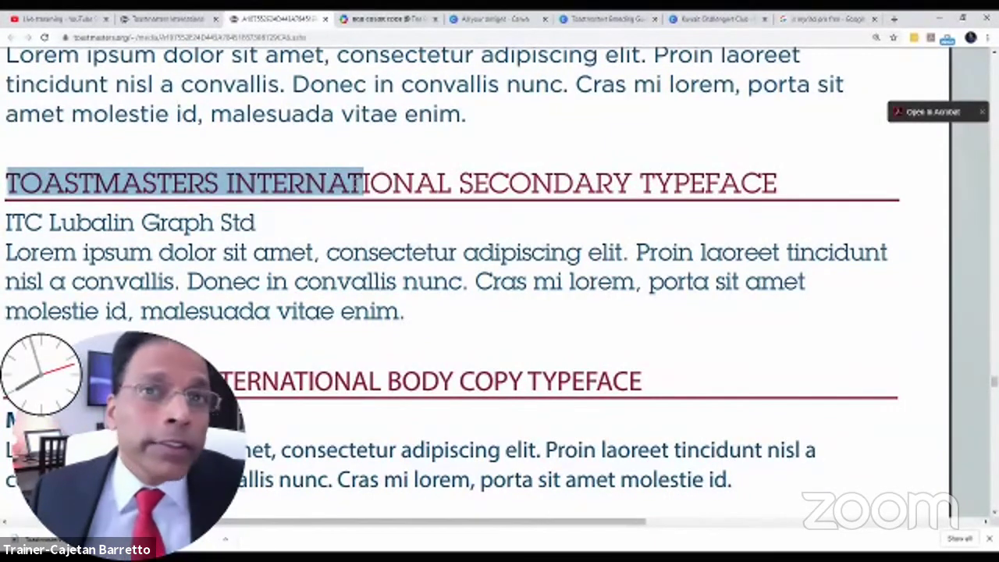
scroll(363, 182, "down", 3)
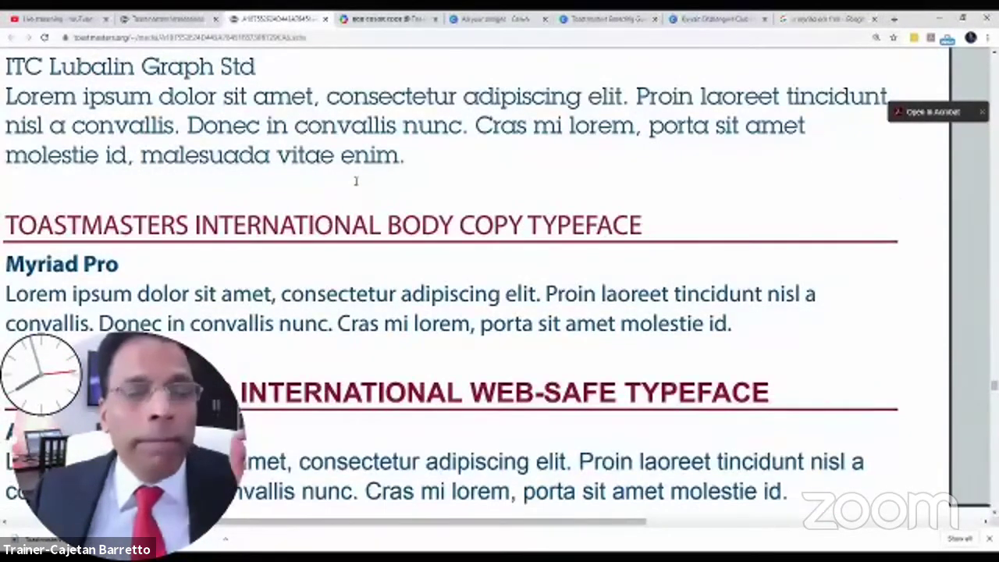
left_click_drag(92, 292, 194, 290)
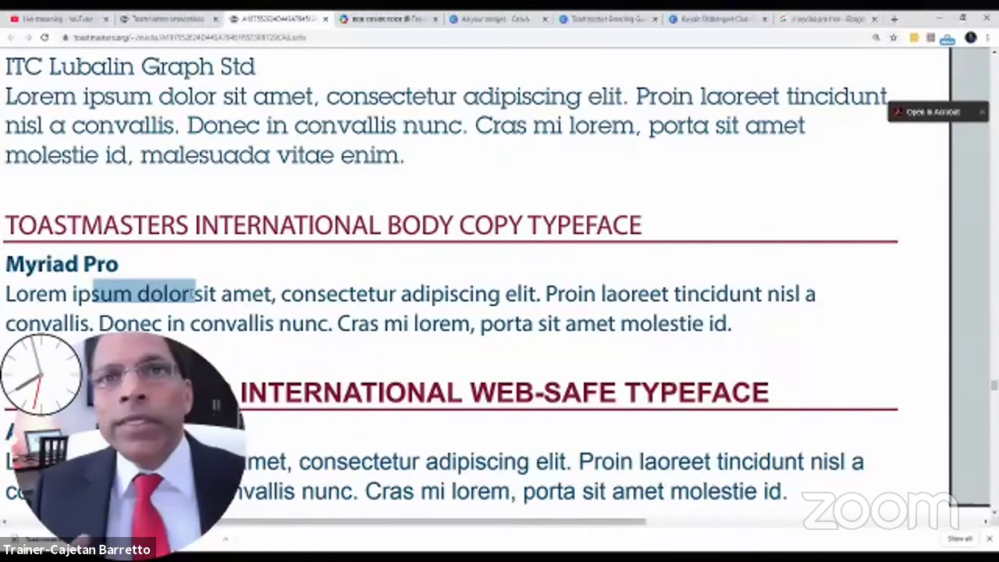
scroll(206, 291, "down", 4)
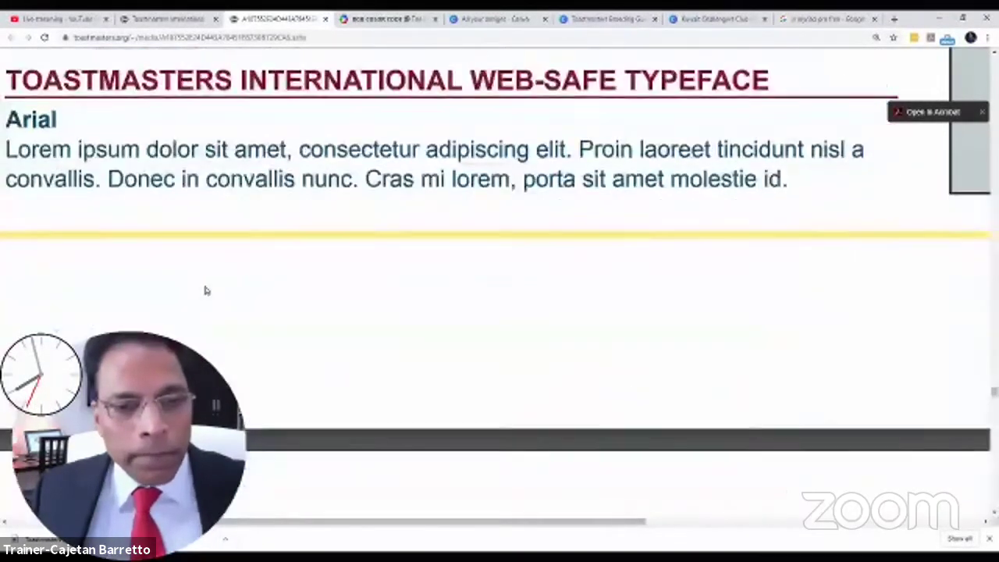
Examine the manual's Gotham typography page, highlighting Gotham Bold and the free alternative Montserrat
scroll(205, 290, "down", 3)
scroll(202, 290, "down", 2)
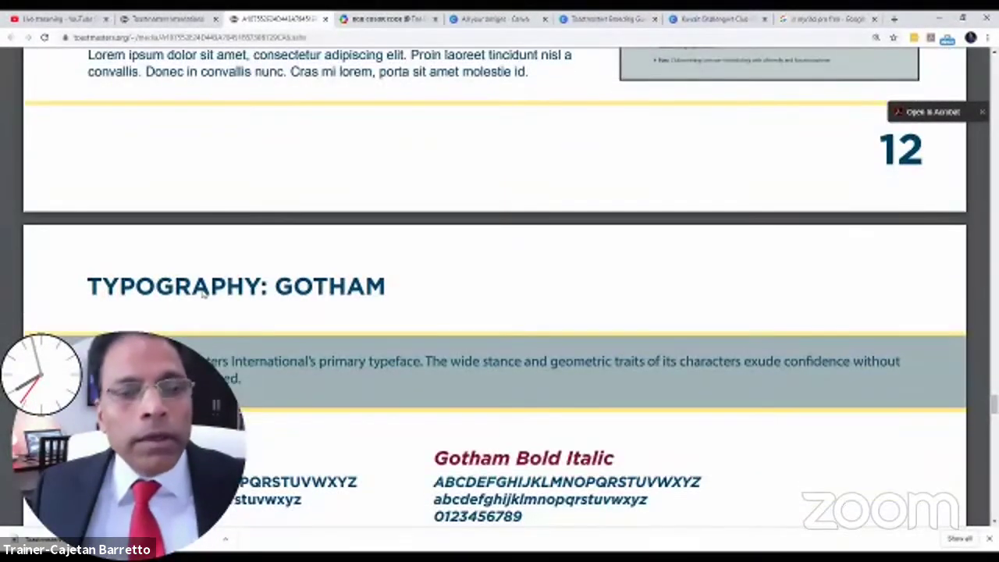
scroll(204, 290, "down", 4)
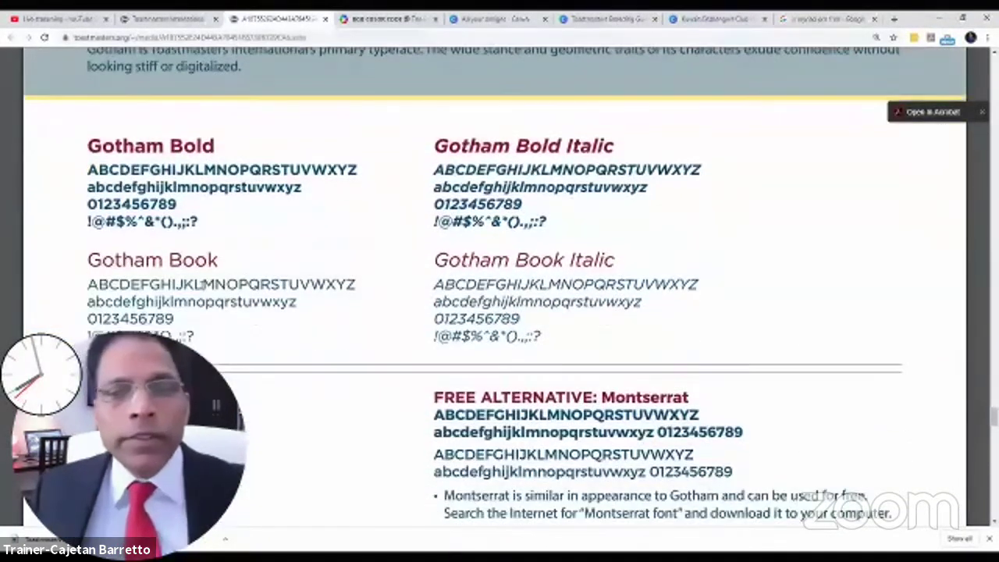
scroll(203, 285, "down", 2)
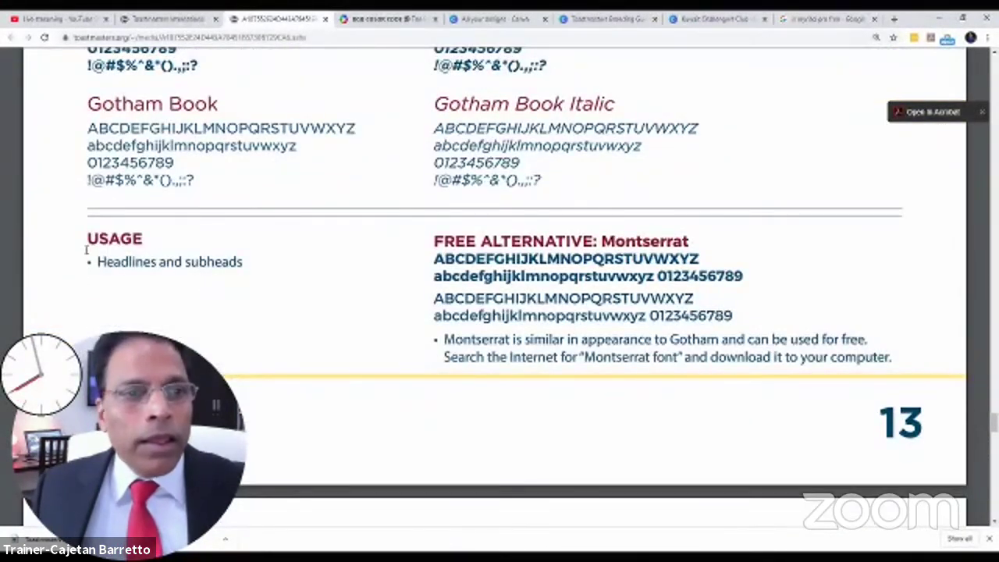
scroll(149, 114, "up", 2)
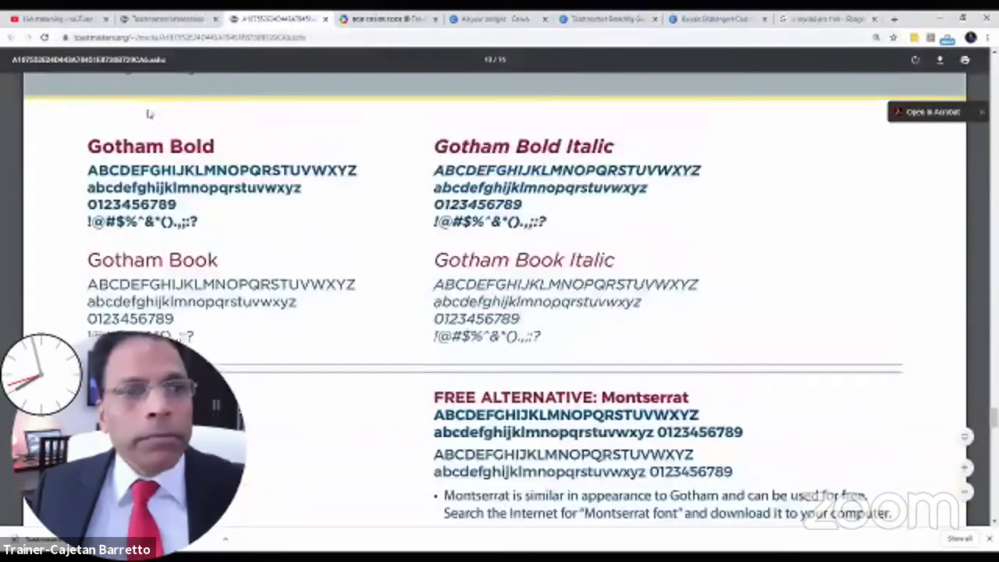
left_click_drag(86, 146, 218, 148)
scroll(225, 148, "down", 2)
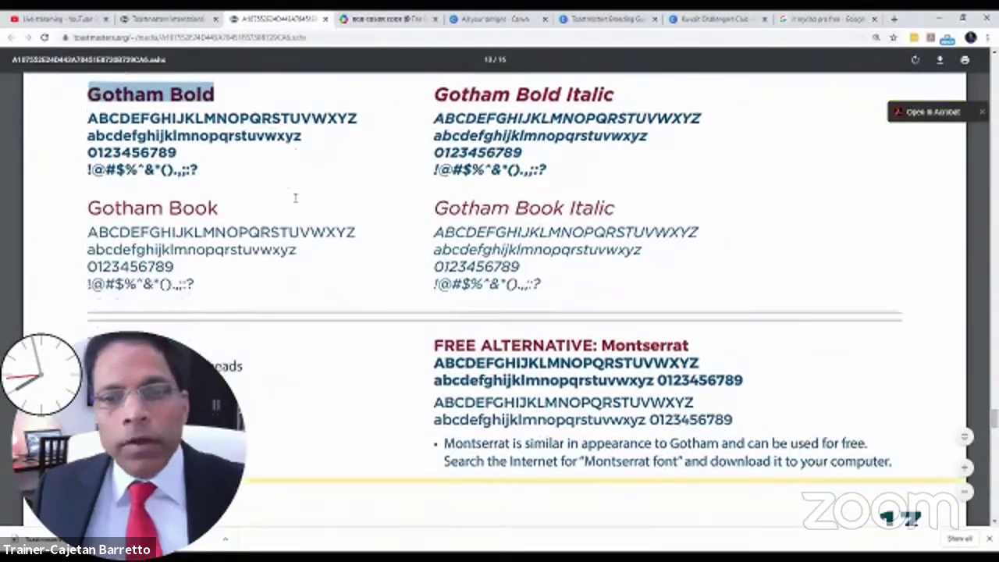
left_click_drag(428, 293, 700, 284)
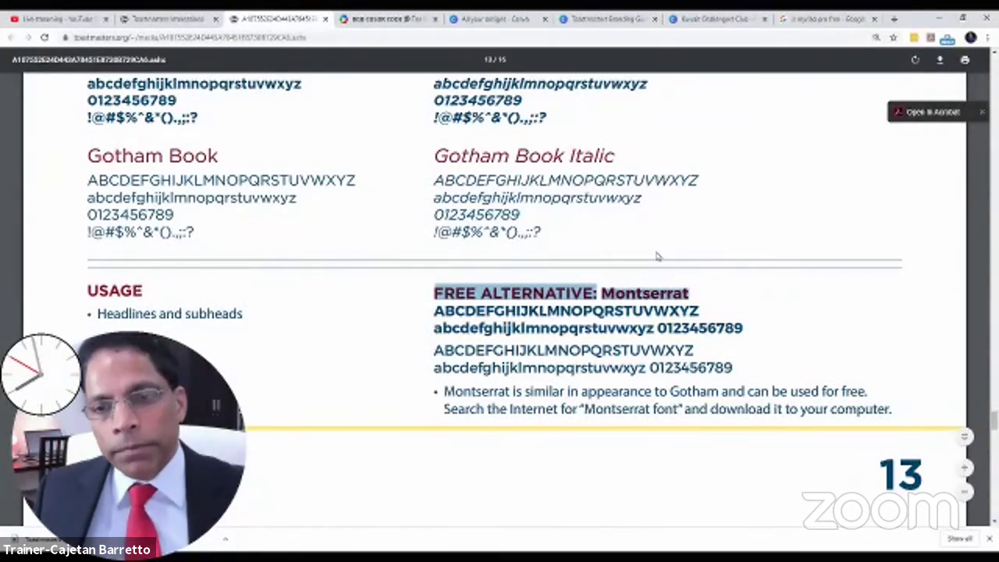
scroll(664, 267, "down", 1)
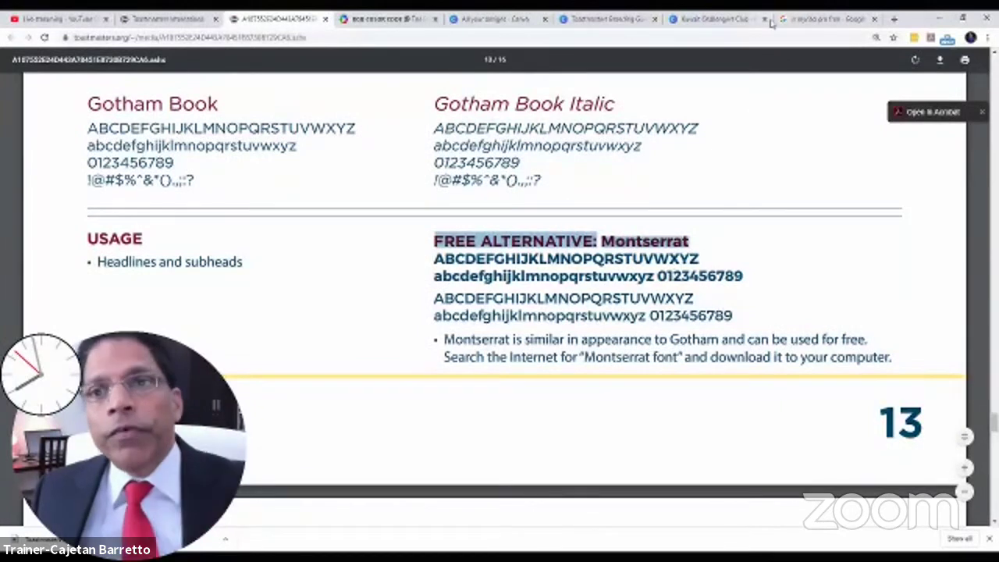
Return to the Kuwait Challengers Club design in Canva and select the entire club name text
left_click(713, 21)
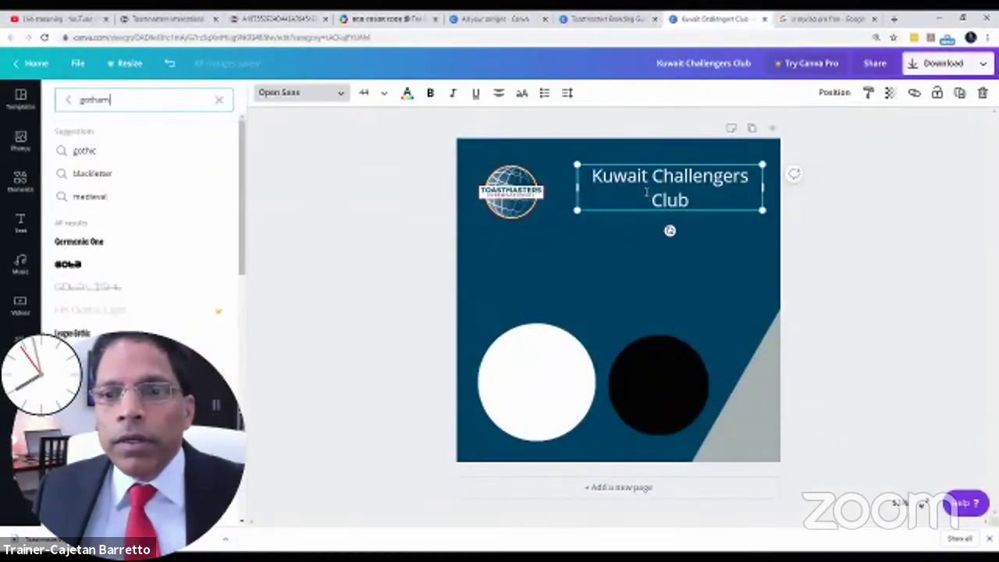
left_click_drag(694, 200, 591, 173)
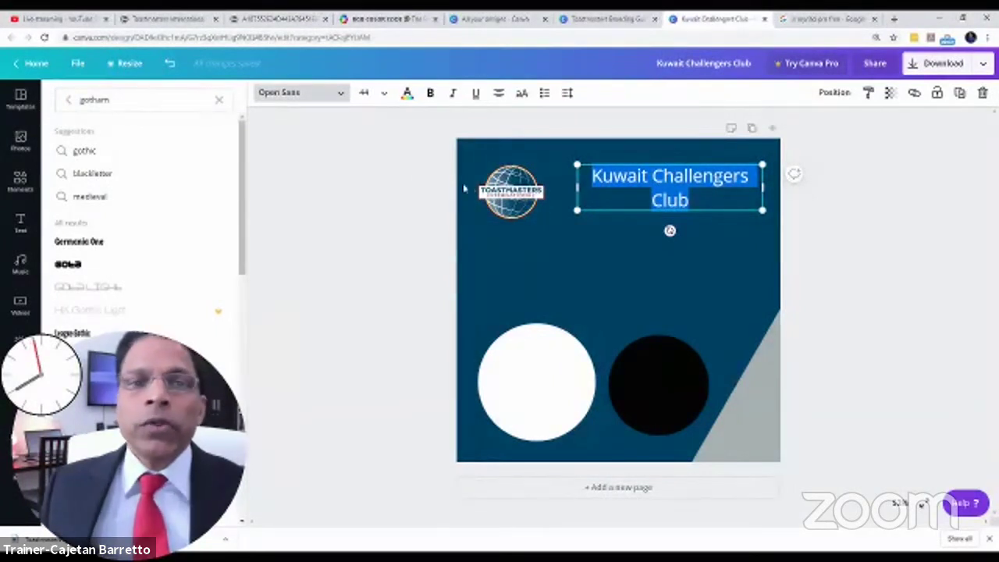
left_click(337, 93)
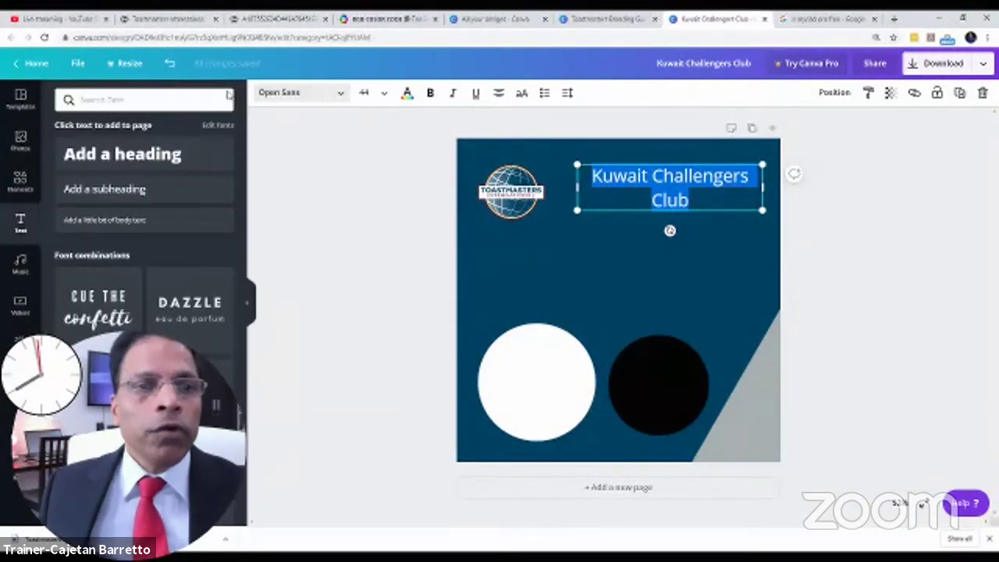
left_click(102, 99)
type("montse")
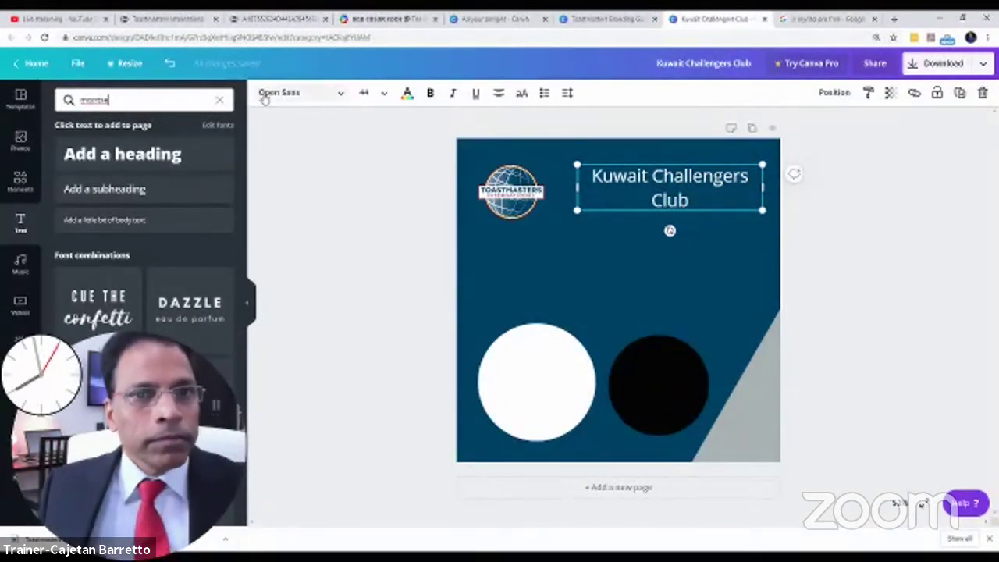
left_click(259, 95)
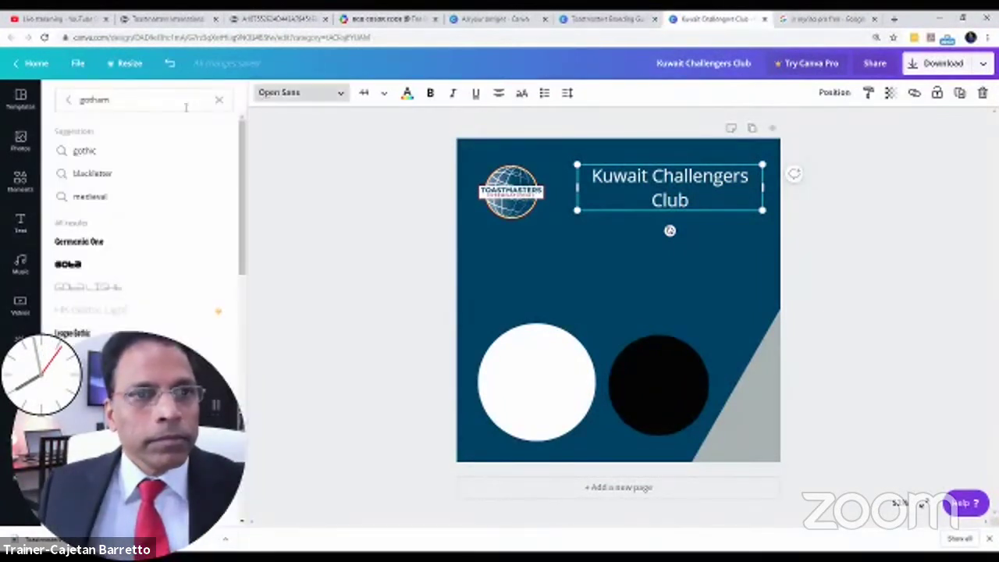
Search the available fonts for "mont", apply Montserrat to the club name, and slightly resize its text box
double_click(109, 100)
type("mont")
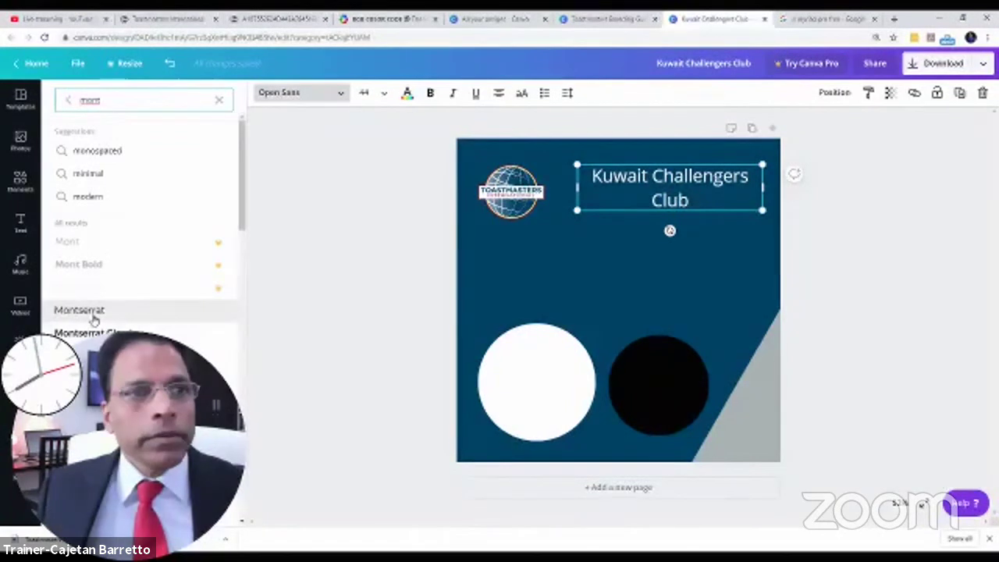
left_click(93, 314)
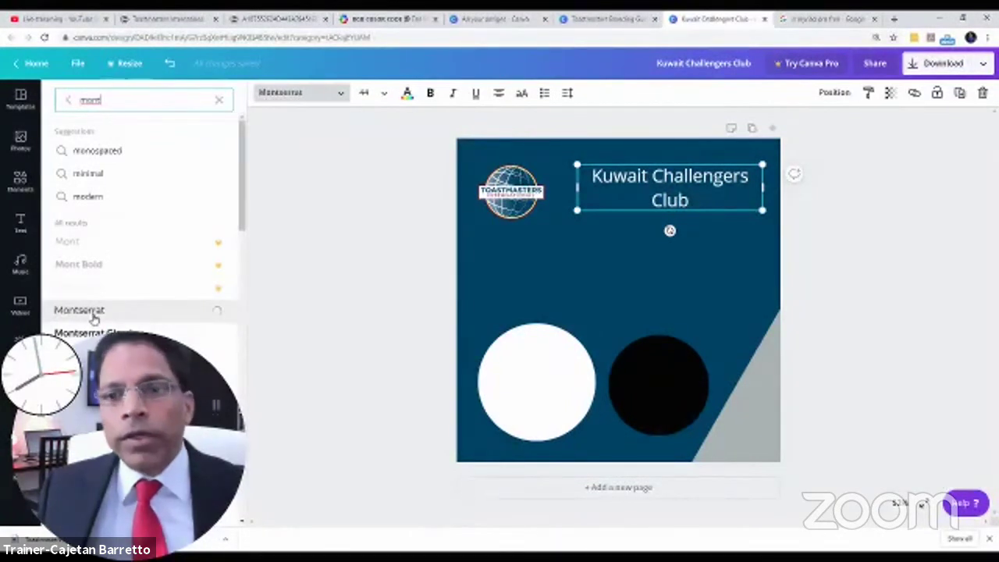
left_click(681, 189)
left_click_drag(763, 210, 762, 210)
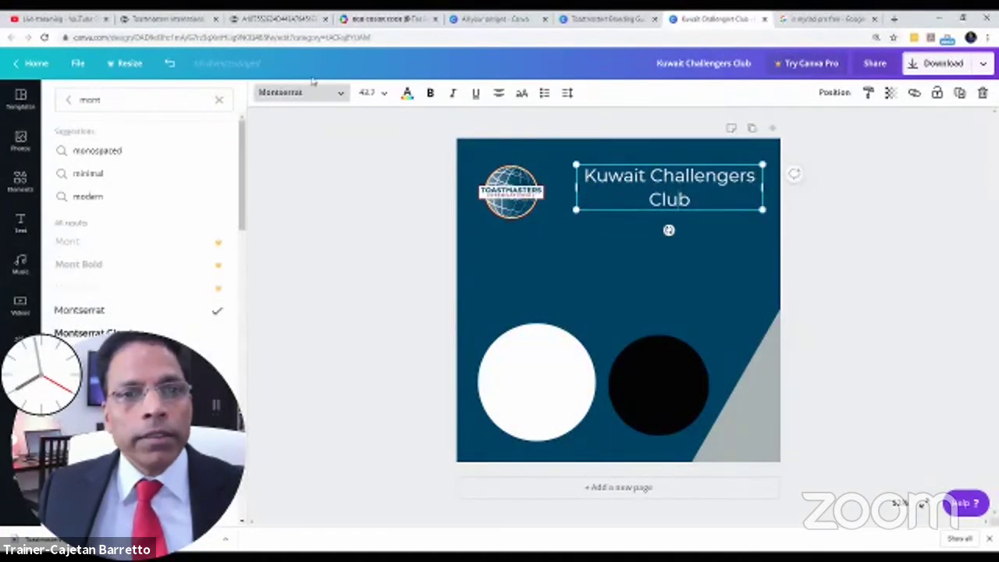
Duplicate the club name text and place the copy directly beneath the original
left_click(638, 162)
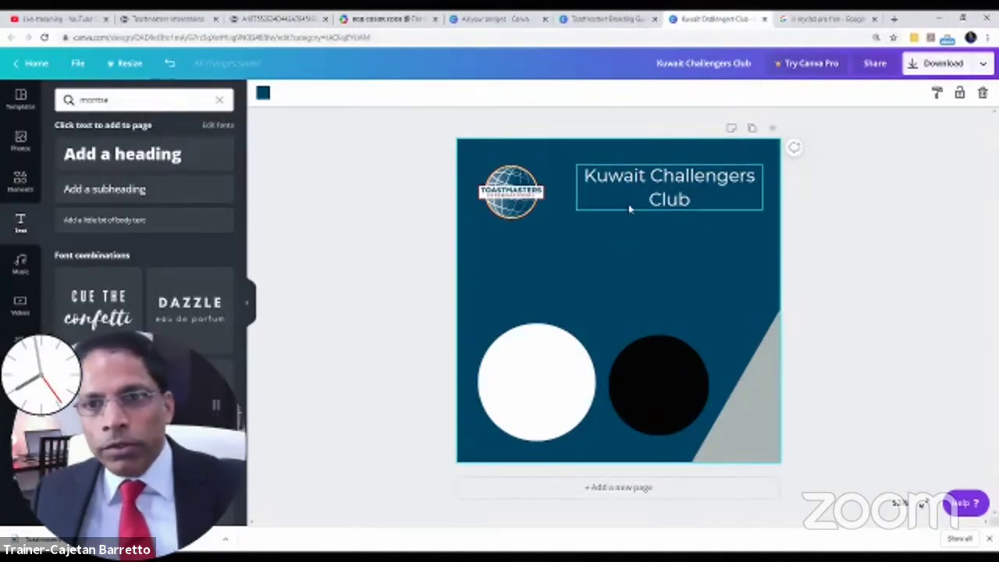
left_click(635, 175)
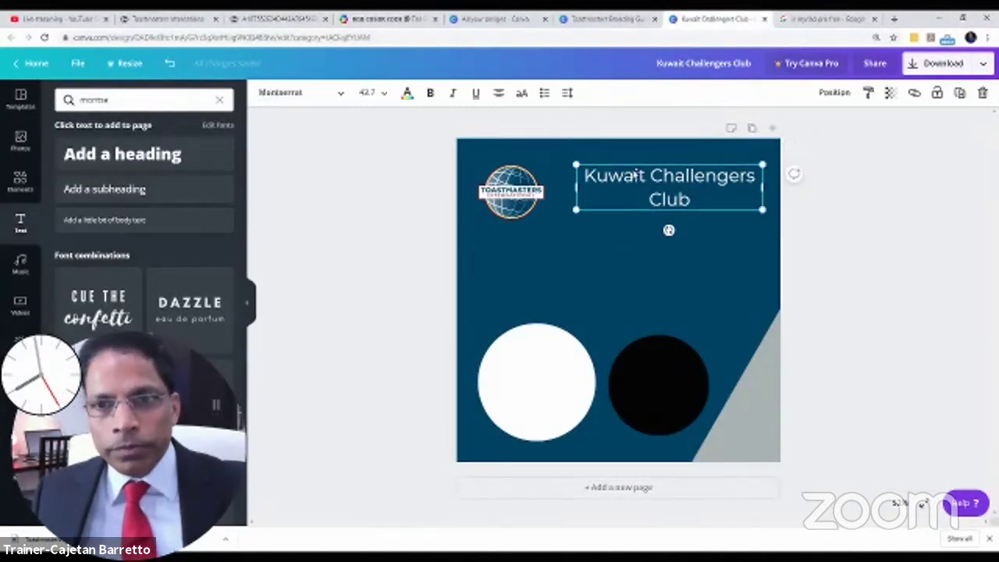
left_click(607, 237)
left_click(632, 188)
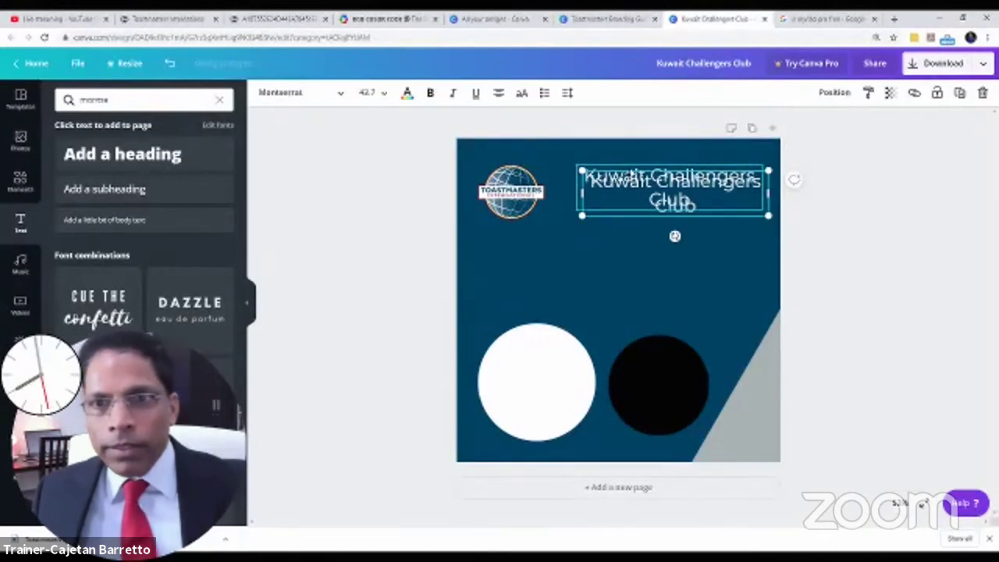
left_click_drag(633, 178, 635, 236)
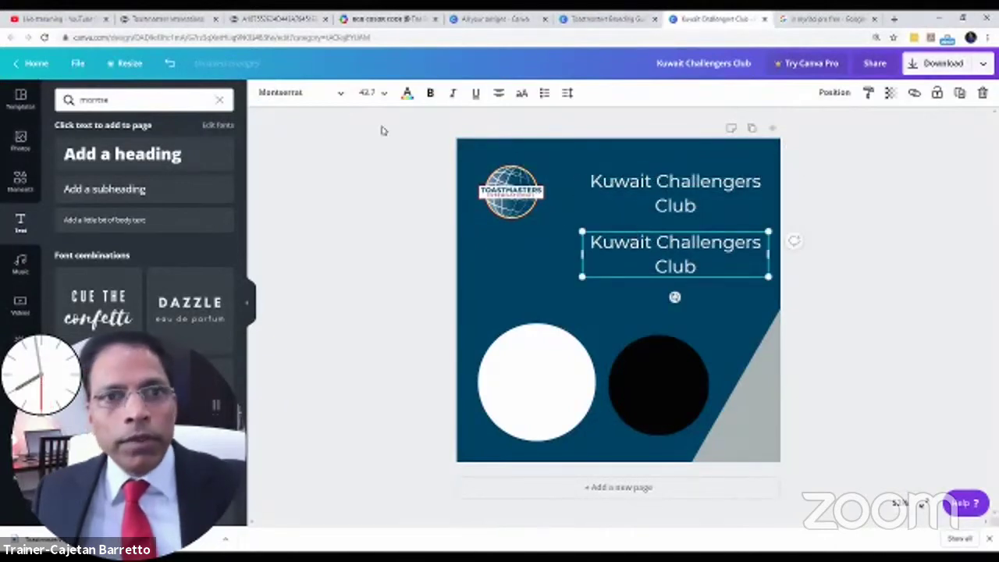
Search the fonts for "open" and apply Open Sans to the duplicated club name text
left_click(340, 93)
double_click(89, 100)
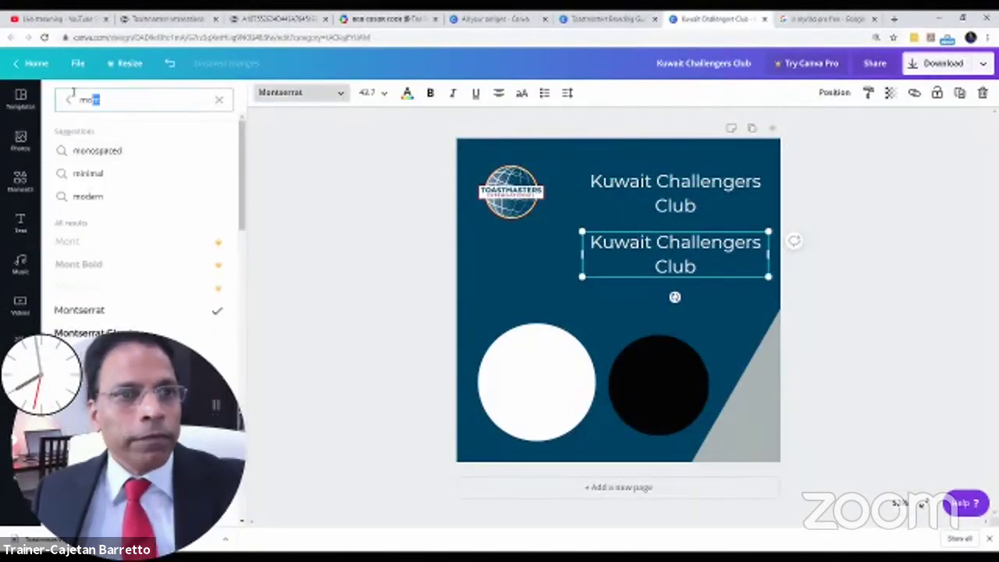
type("open")
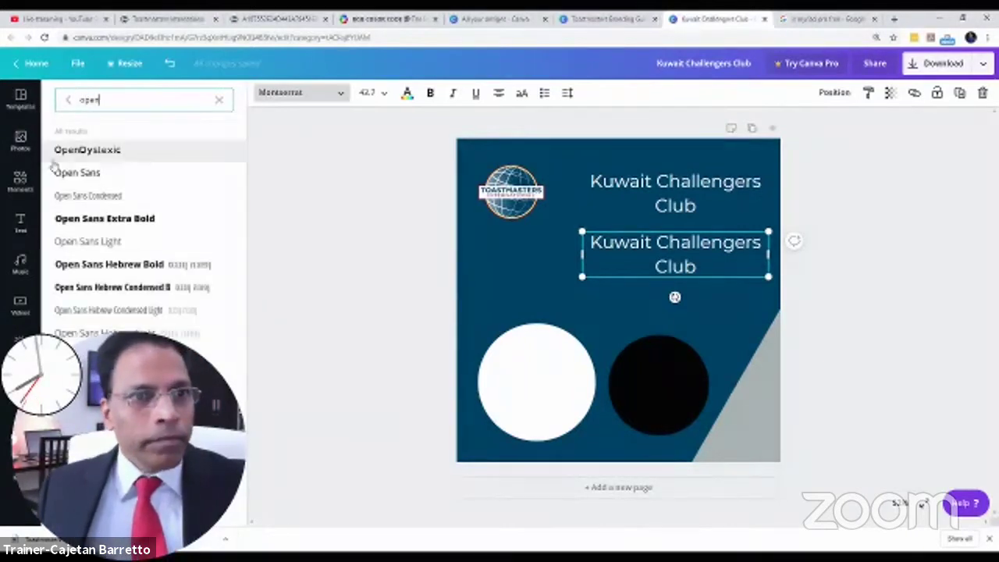
left_click(75, 173)
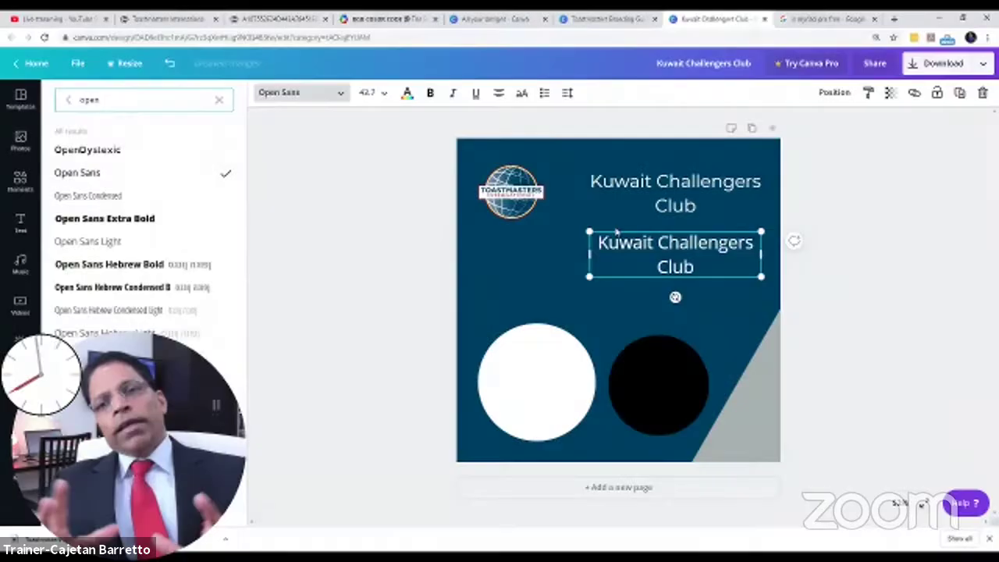
Replace the upper club name text with "MONTSERRAT"
scroll(632, 228, "up", 3)
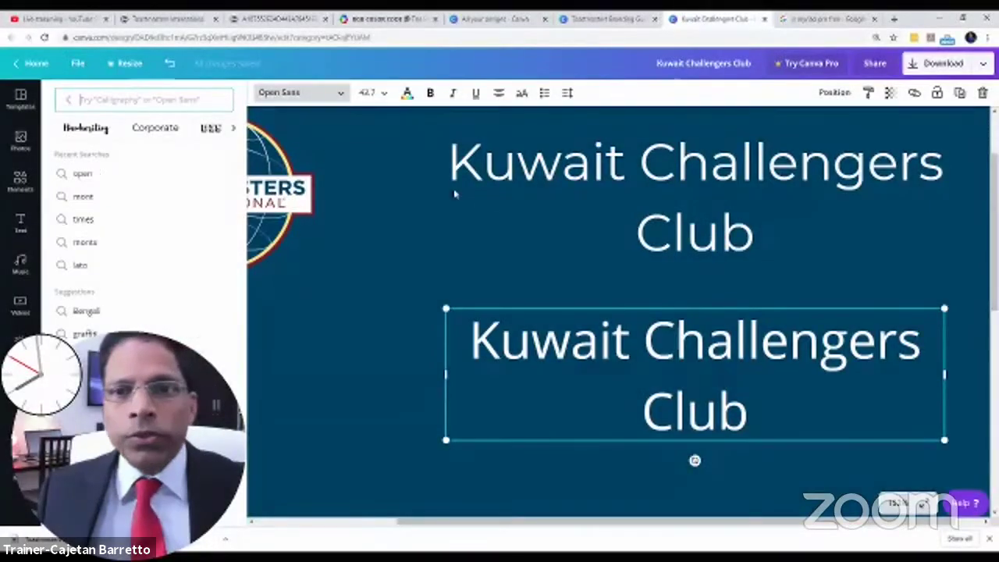
left_click(549, 166)
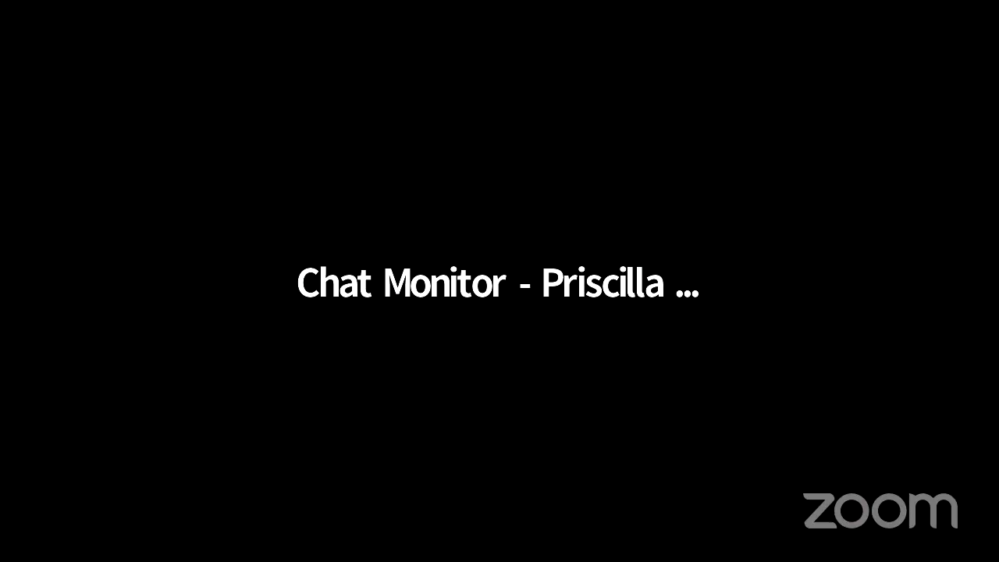
left_click(625, 356)
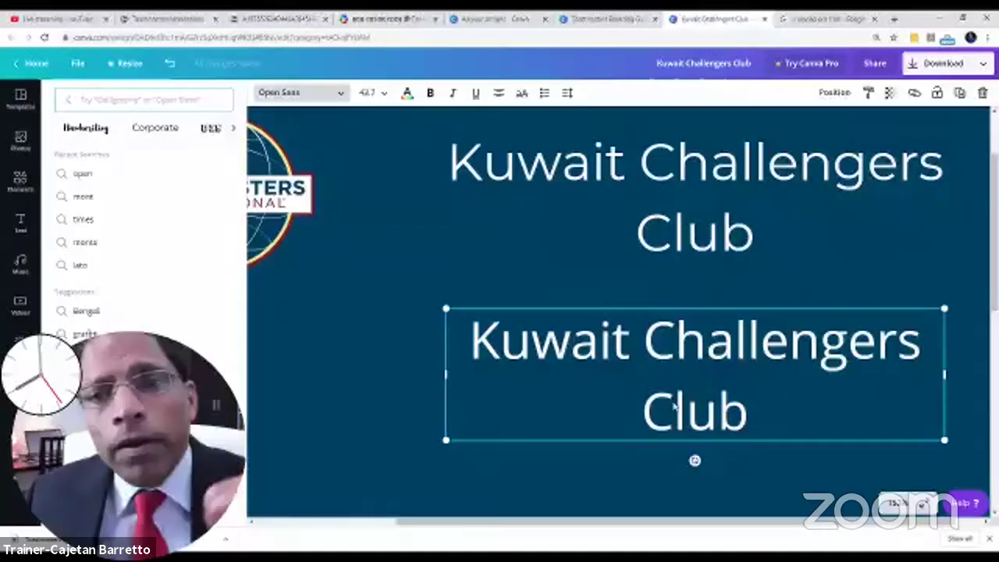
triple_click(788, 226)
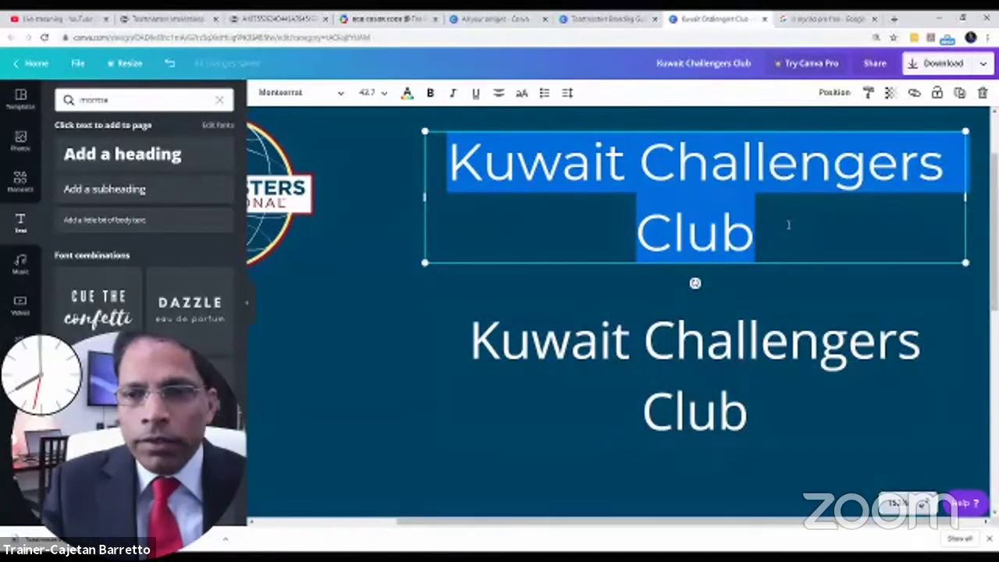
type("MONTS")
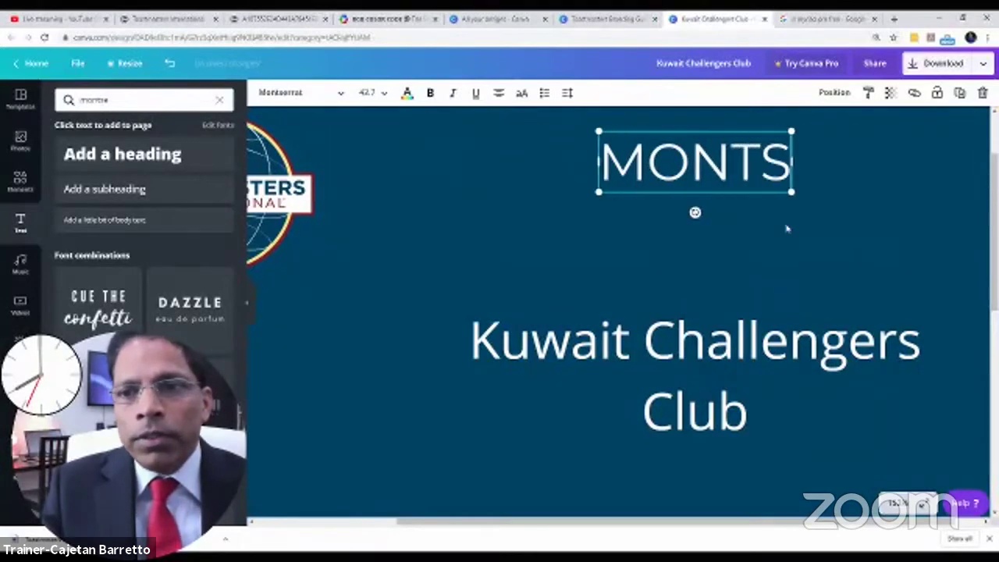
type("ERRAT")
Replace the lower club name text with "OPEN SANS" and move it up close beneath the MONTSERRAT line
left_click(656, 361)
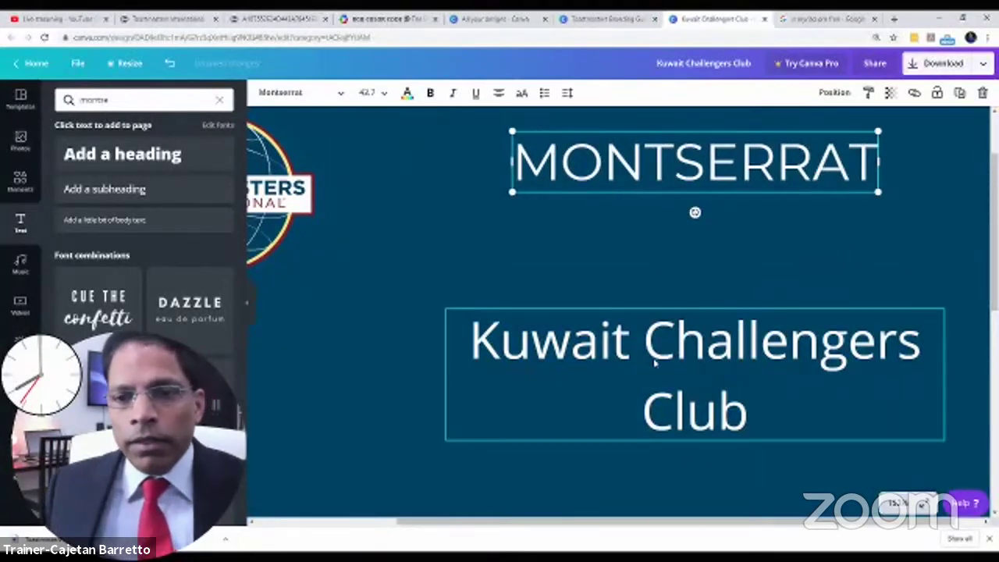
left_click(747, 408)
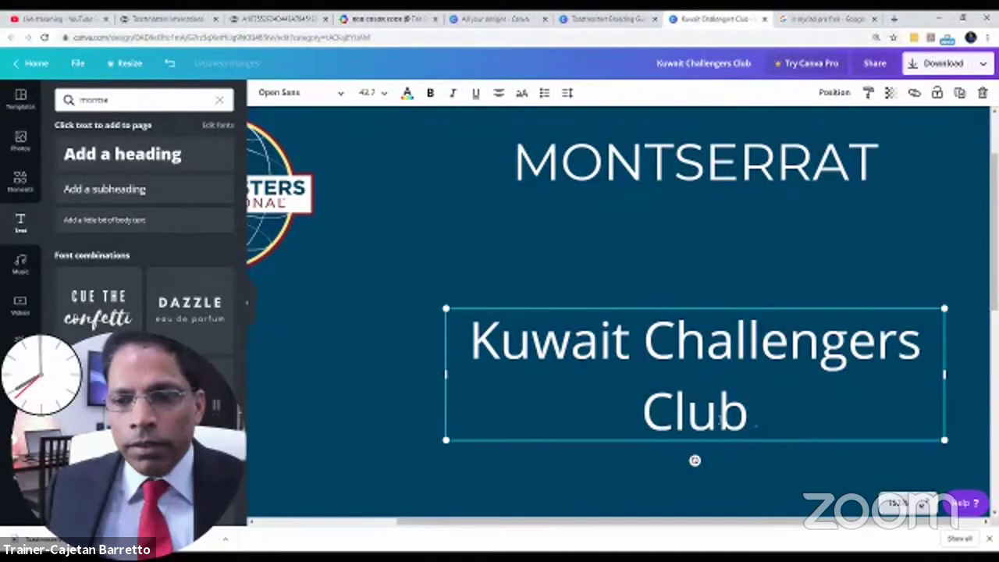
left_click_drag(749, 412, 463, 306)
type("OPEN")
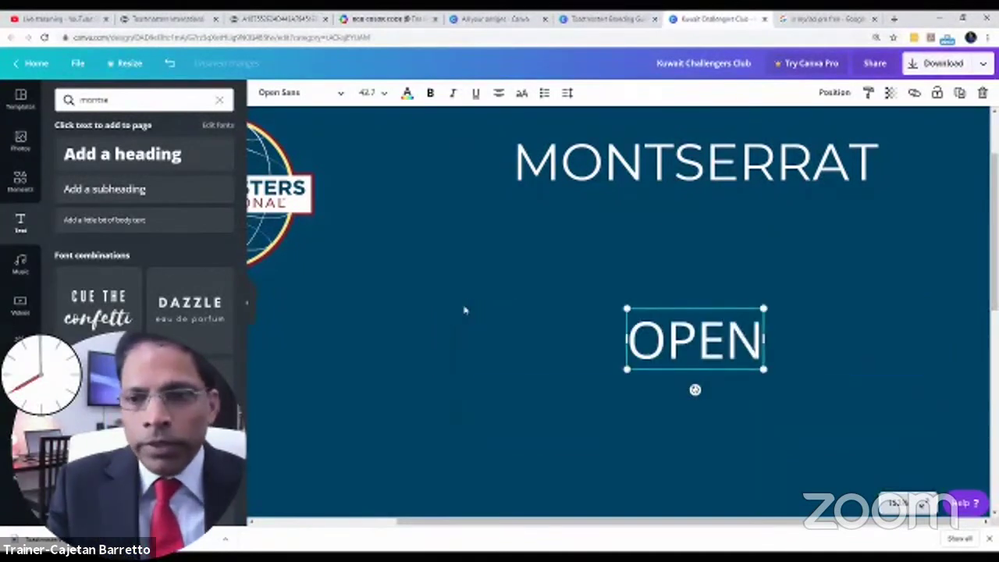
type(" SANS")
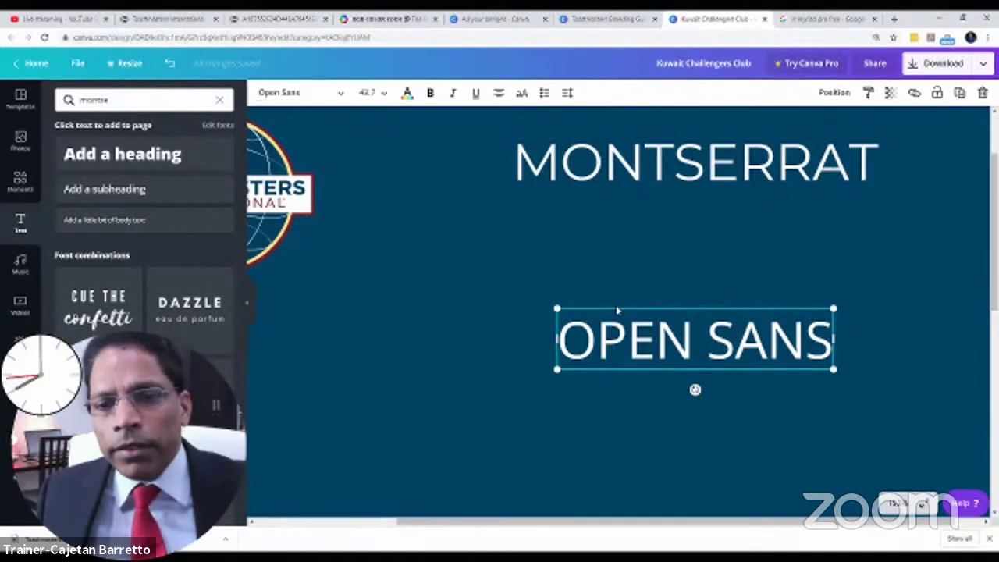
left_click_drag(617, 314, 614, 225)
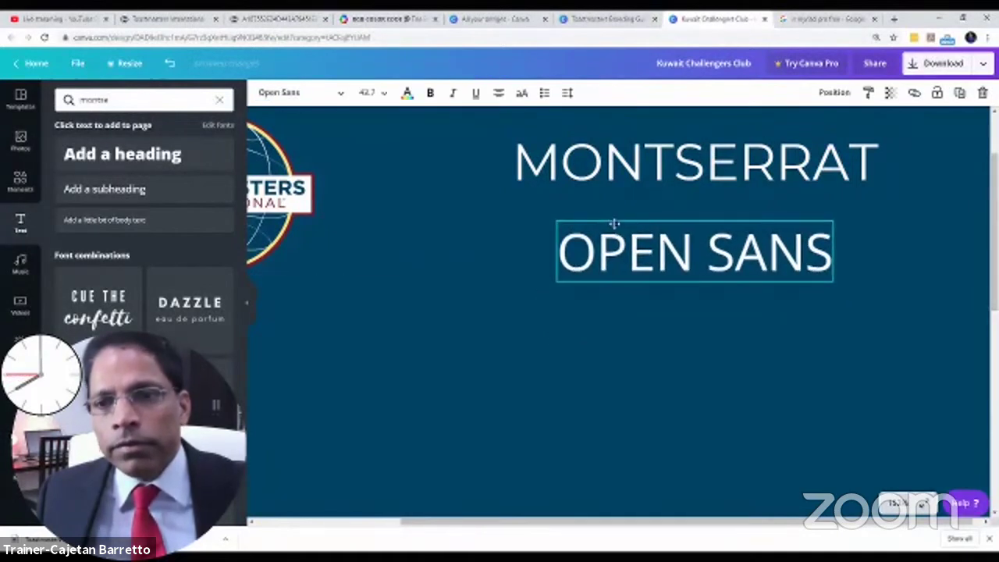
left_click(449, 257)
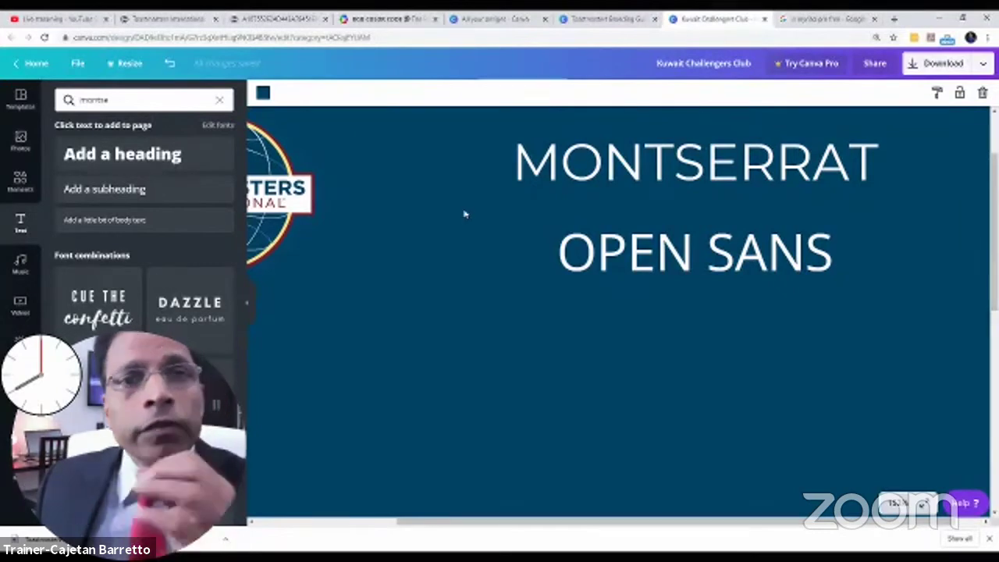
Switch to the brand manual and examine the ITC Lubalin Graph typography page, highlighting the ITC Lubalin Graph Std Demi heading
left_click(283, 21)
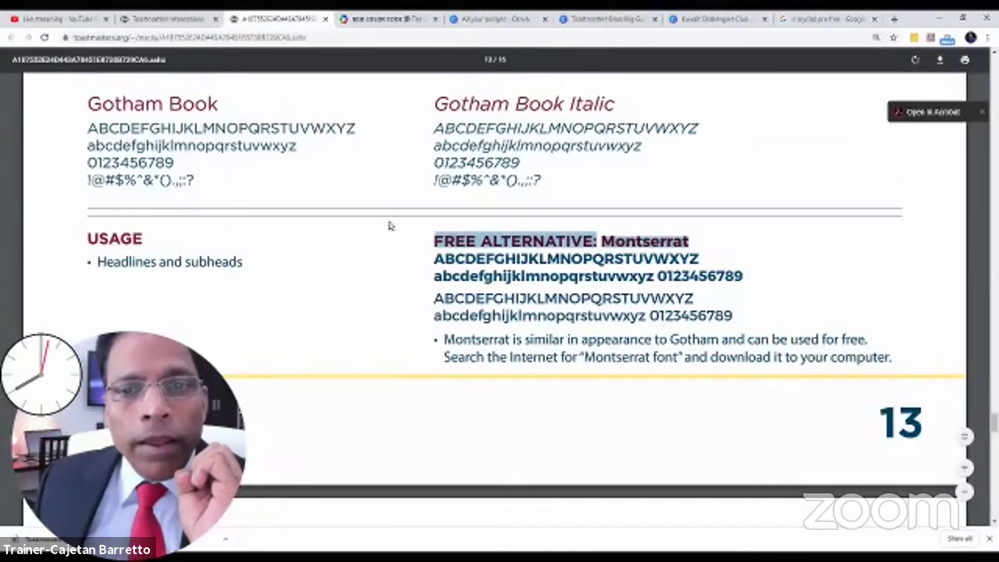
scroll(383, 226, "up", 2)
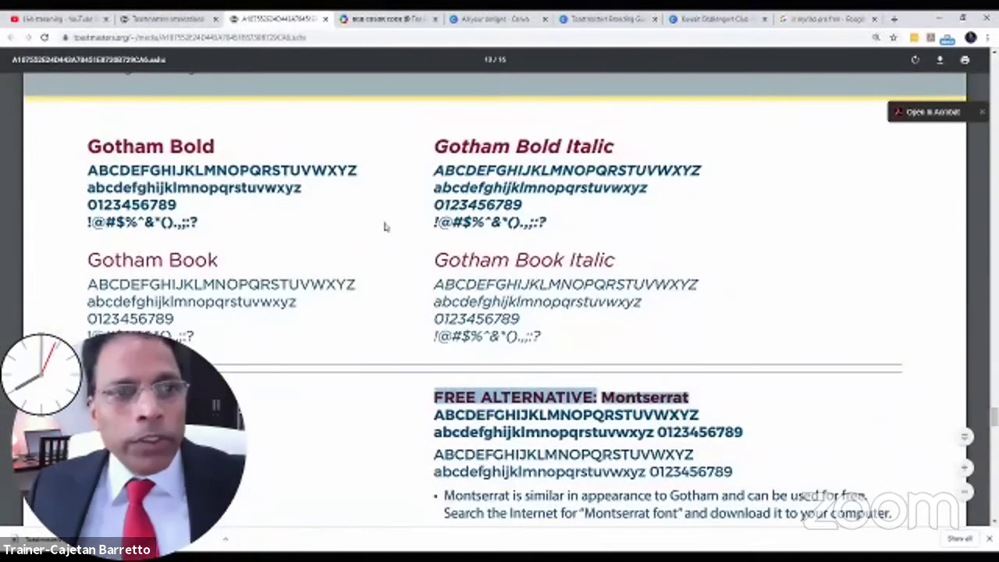
scroll(381, 227, "down", 10)
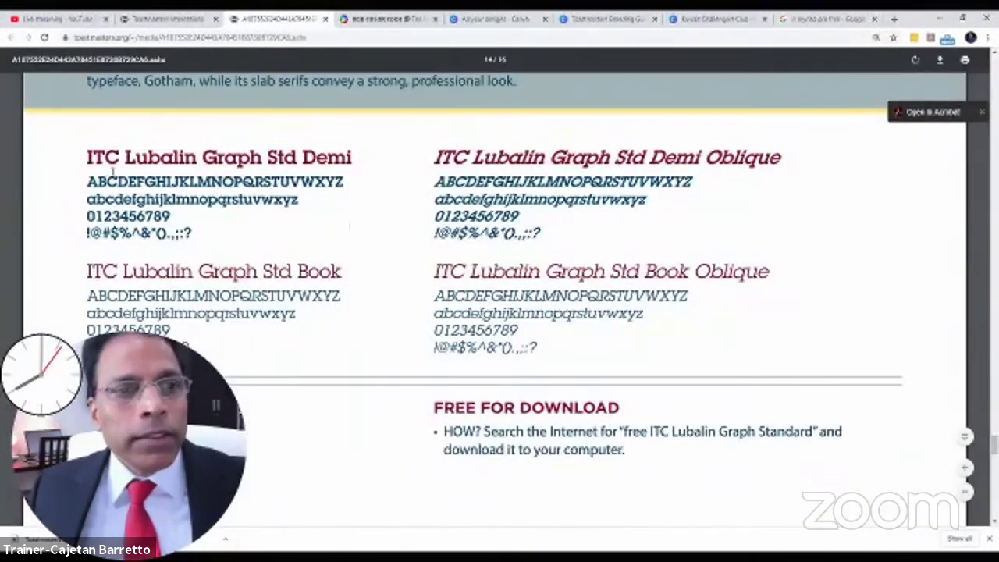
left_click_drag(84, 156, 364, 168)
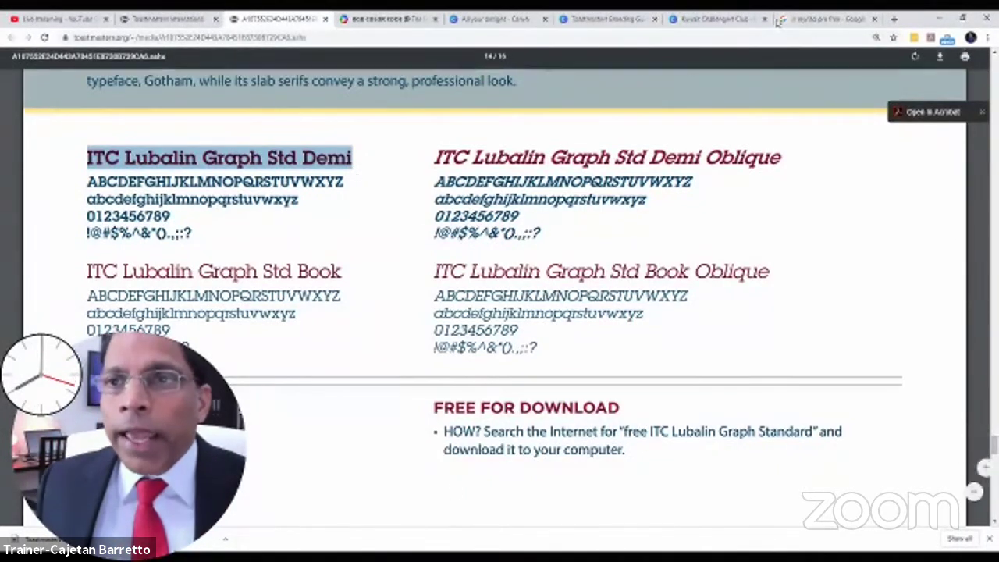
Return to the Kuwait Challengers Club design in Canva, duplicate the OPEN SANS text beneath the original and select the copy's text
left_click(752, 19)
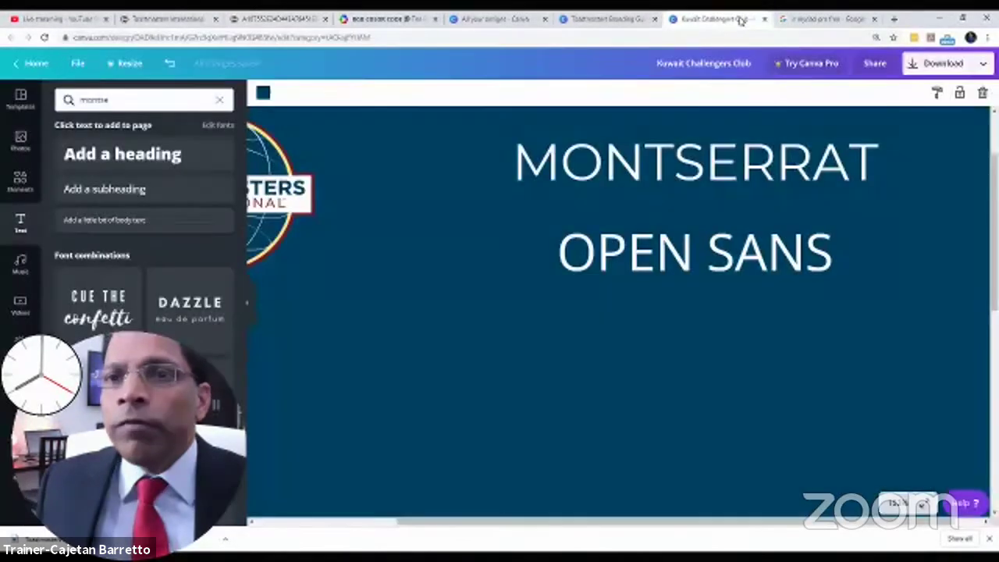
left_click(618, 270)
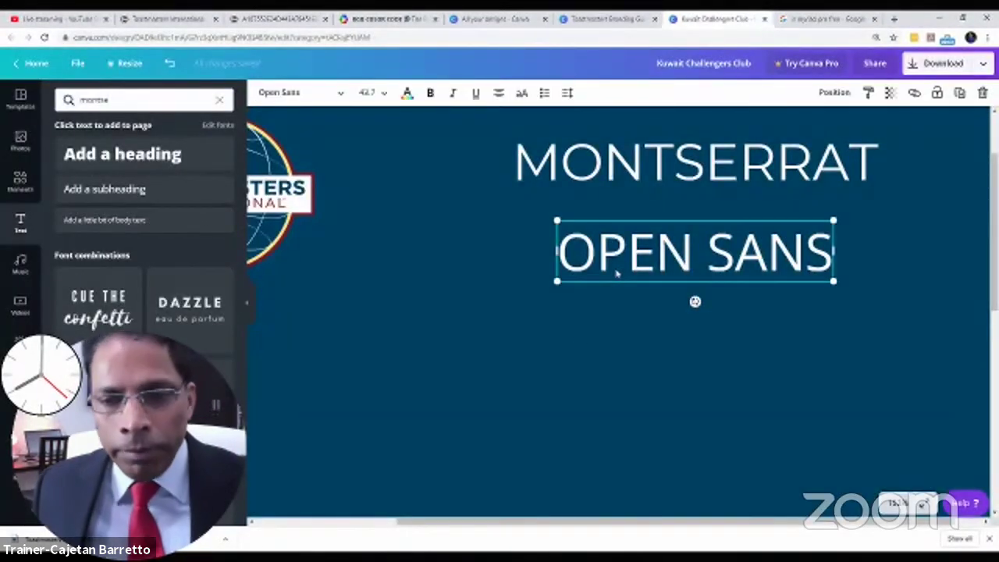
left_click(599, 342)
left_click_drag(617, 261, 834, 336)
left_click(600, 336)
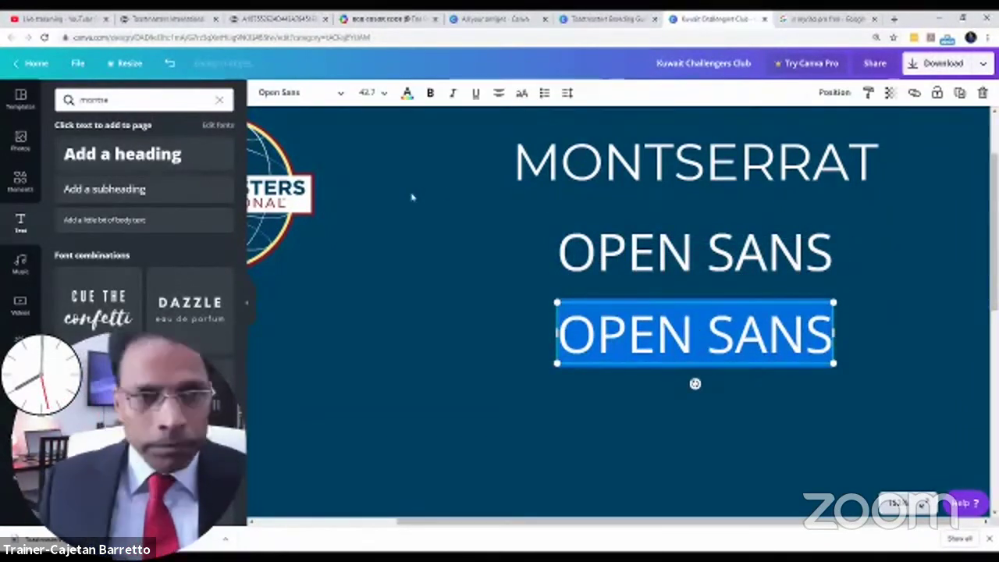
double_click(102, 100)
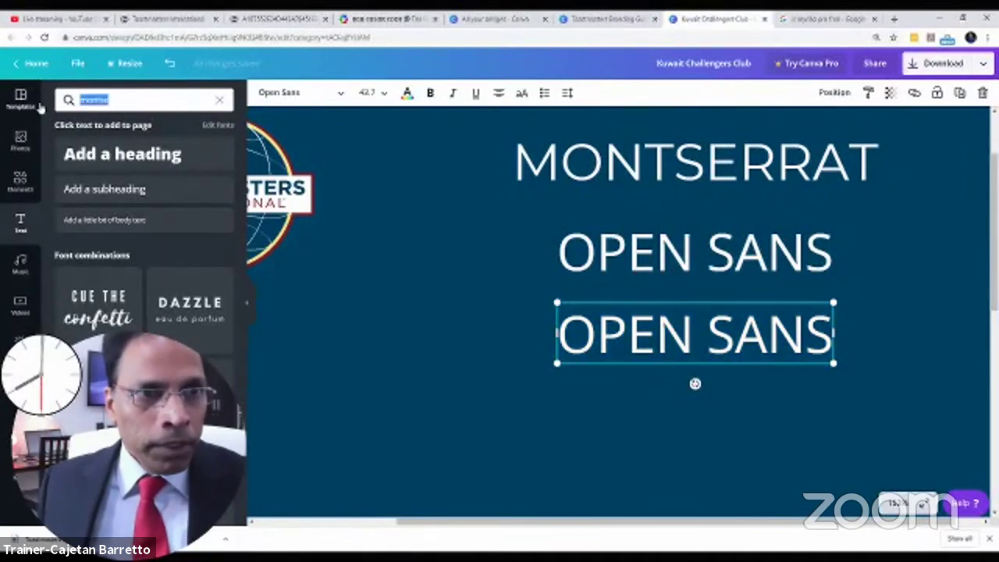
key("BackSpace")
type("time")
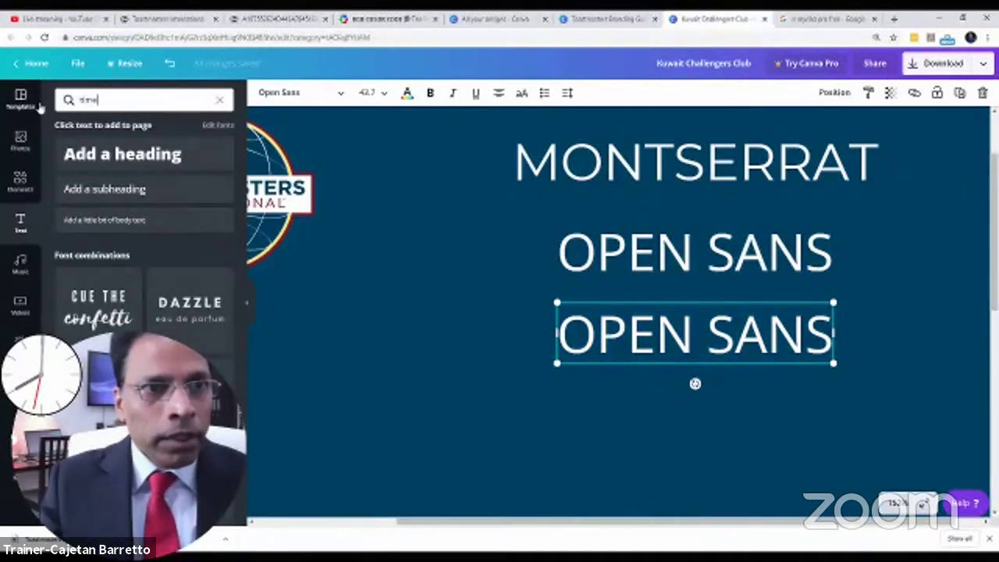
type("s")
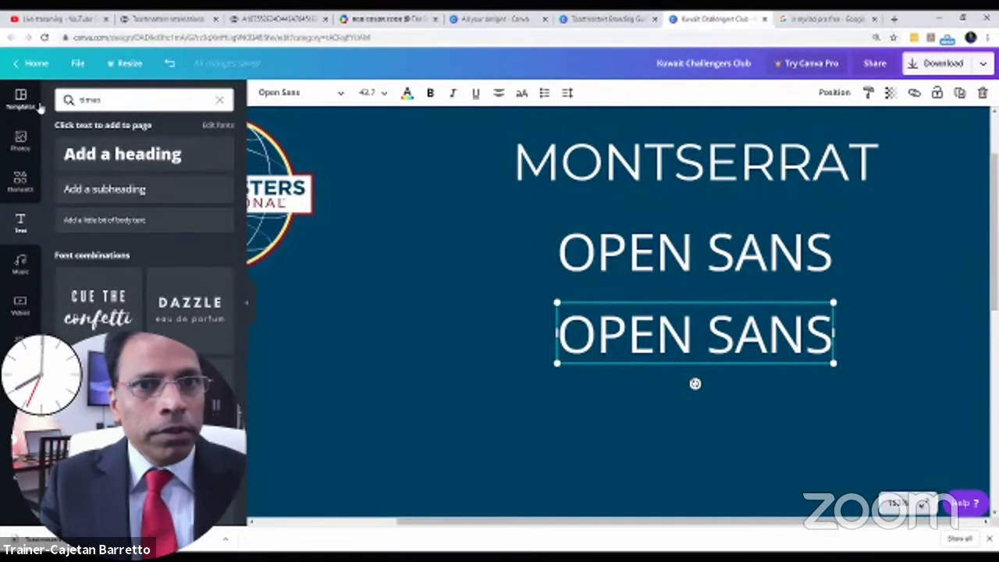
Search the fonts for "times ne" and apply Times Neue Roman to the copied text
left_click(337, 96)
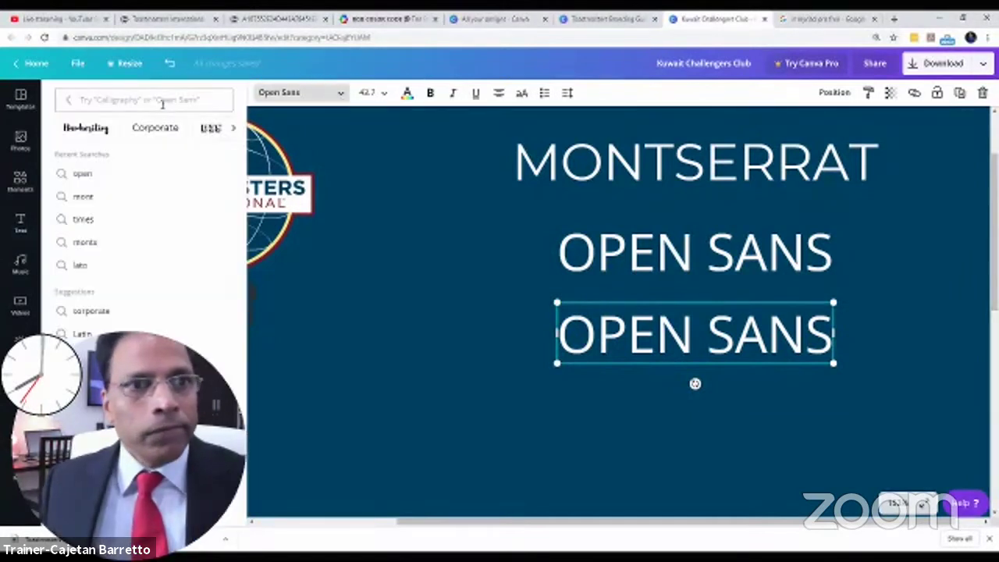
type("times ne")
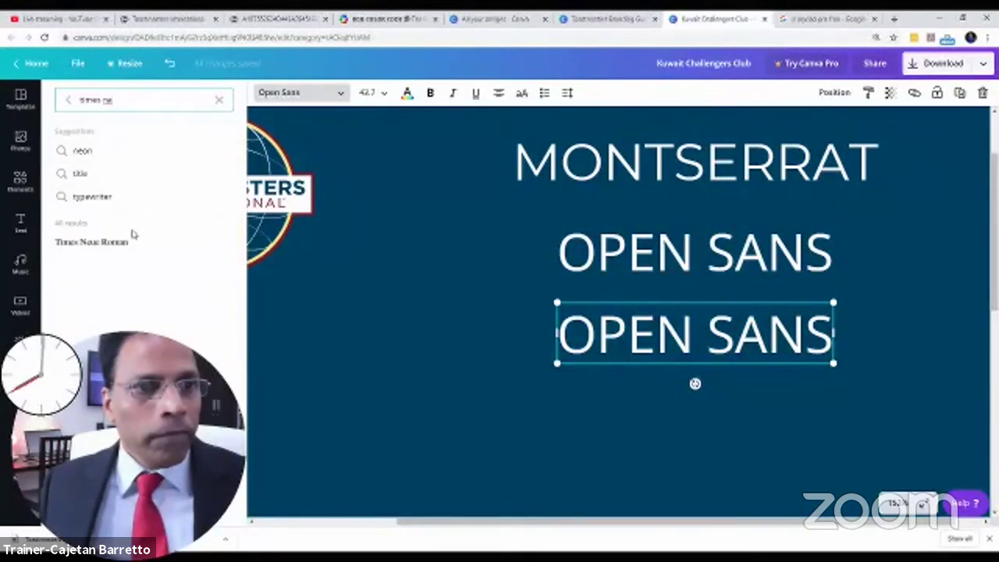
left_click(119, 243)
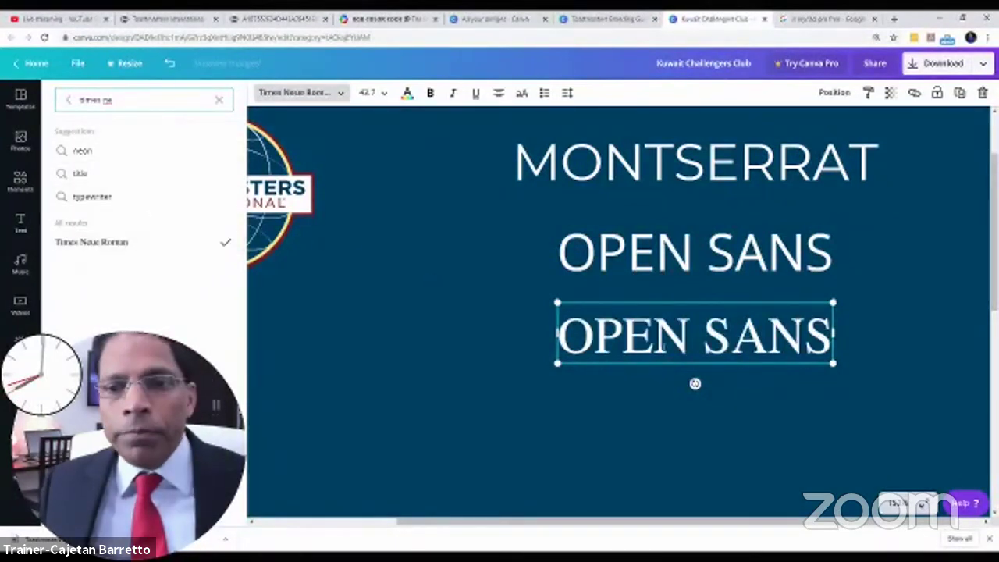
Change the copied text to "TIMES NEUE" and move the OPEN SANS and TIMES NEUE lines up to tighten the spacing
left_click_drag(559, 337, 832, 337)
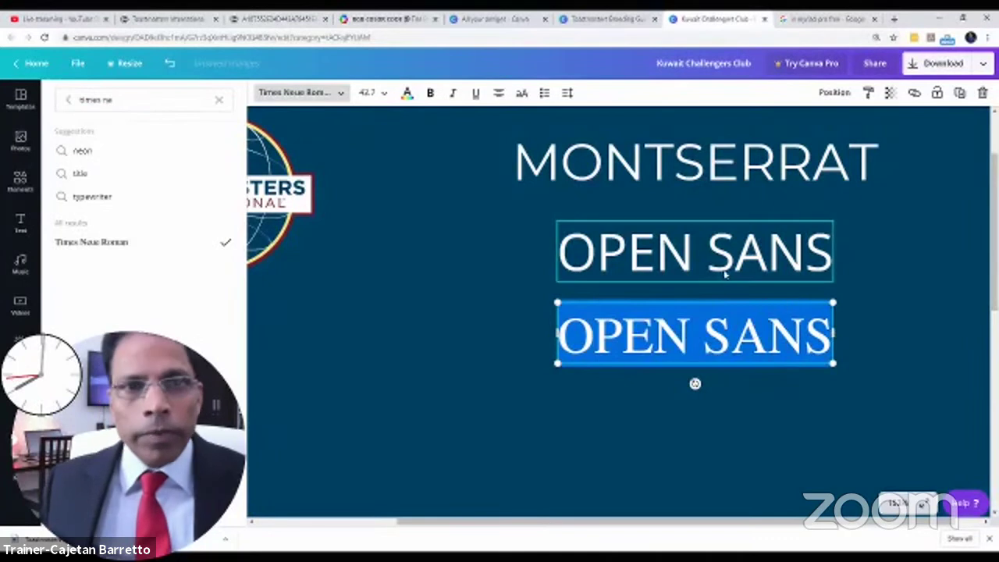
type("TIMES N")
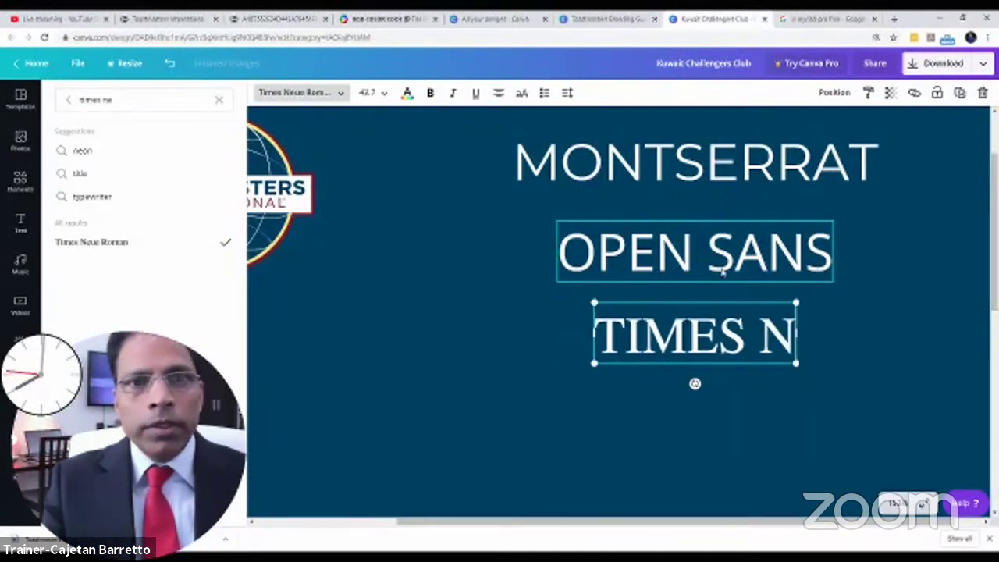
type("EUE")
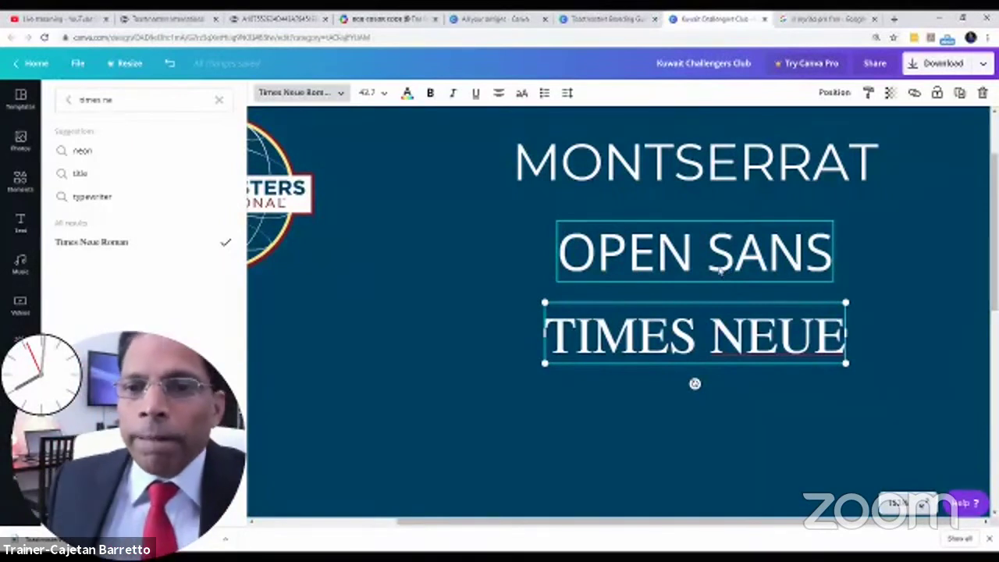
left_click_drag(687, 252, 687, 229)
left_click_drag(670, 327, 670, 292)
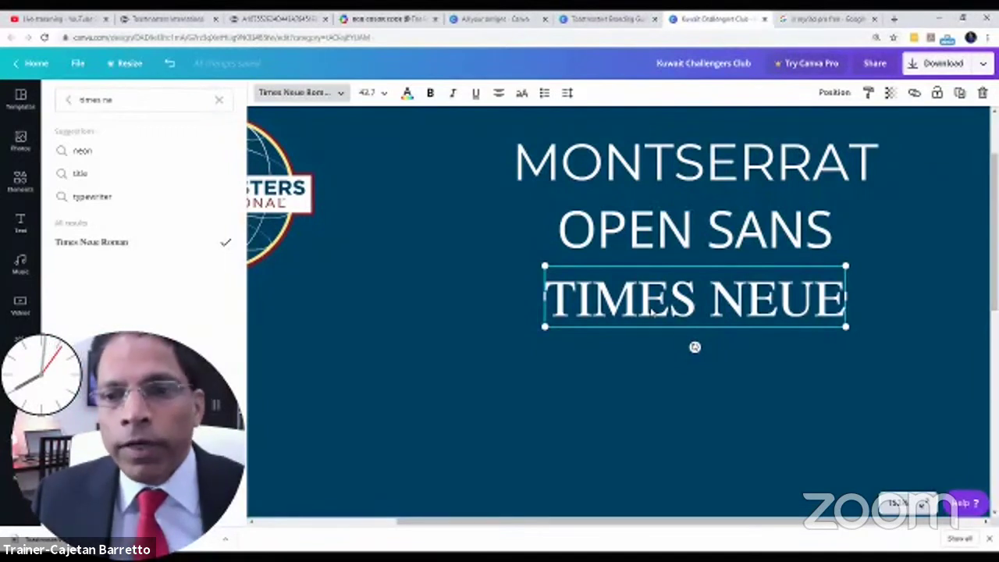
Fit the whole Kuwait Challengers Club design page in the view
scroll(629, 306, "down", 5)
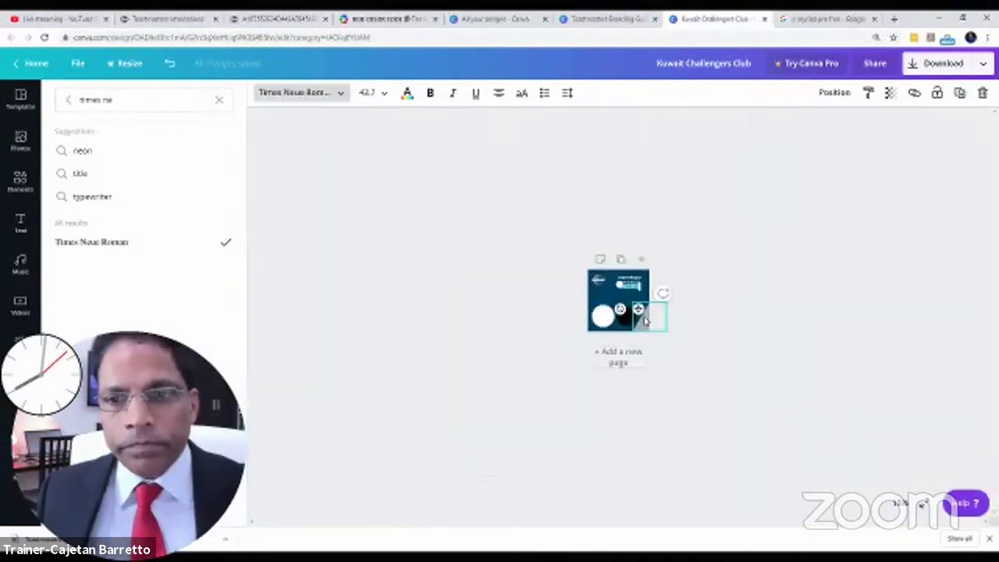
scroll(647, 305, "up", 5)
scroll(655, 300, "down", 1)
scroll(655, 300, "down", 1)
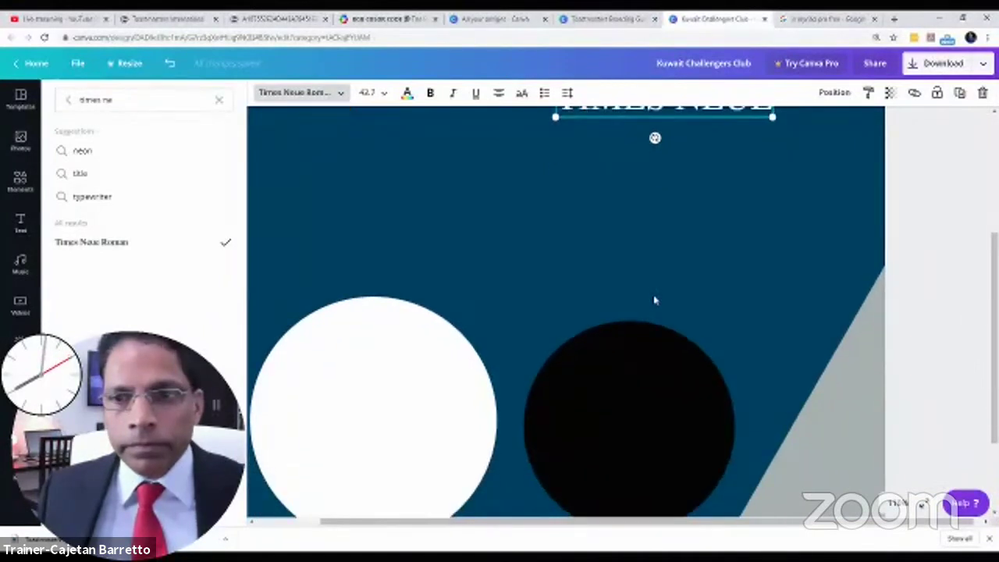
scroll(651, 294, "down", 5)
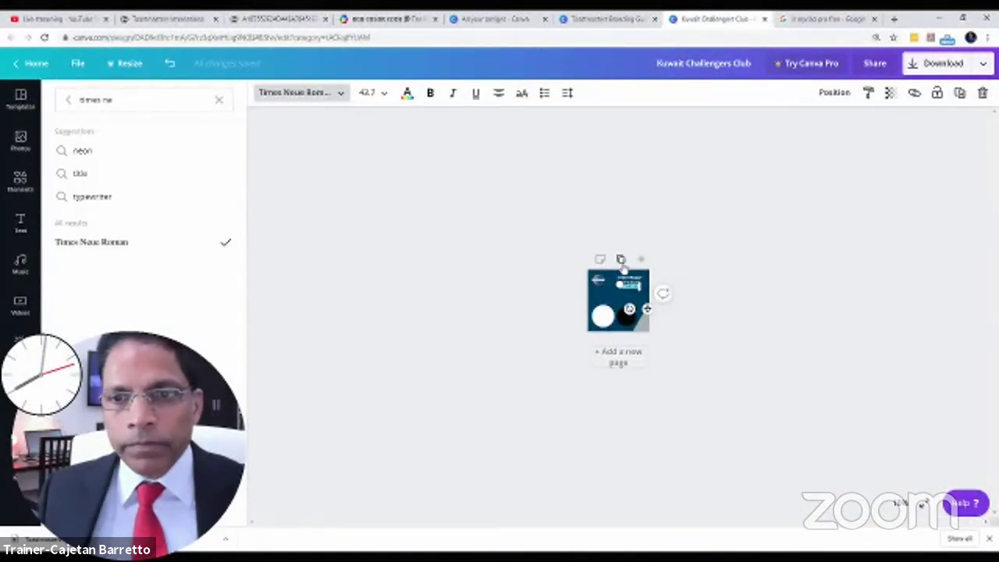
left_click(901, 501)
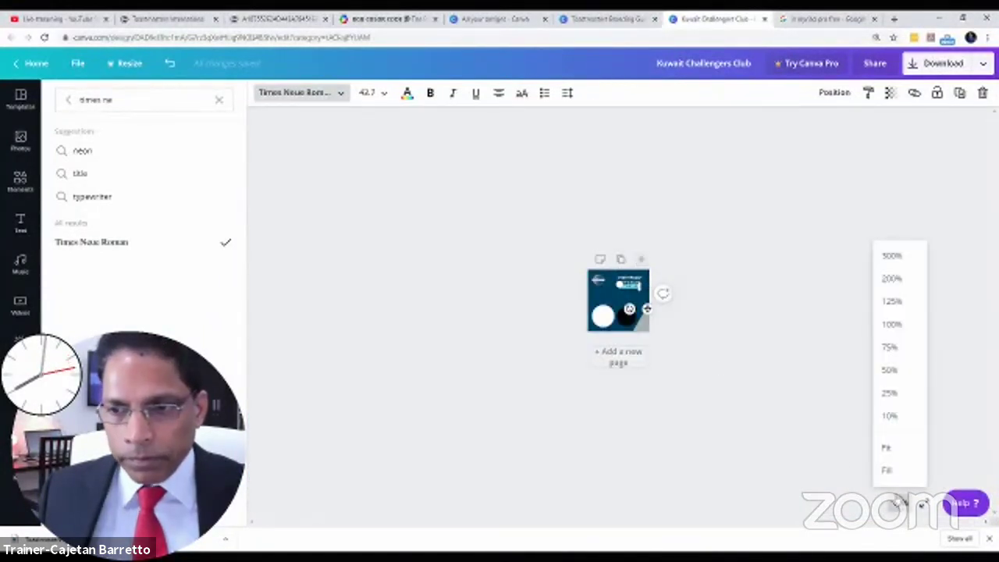
left_click(887, 447)
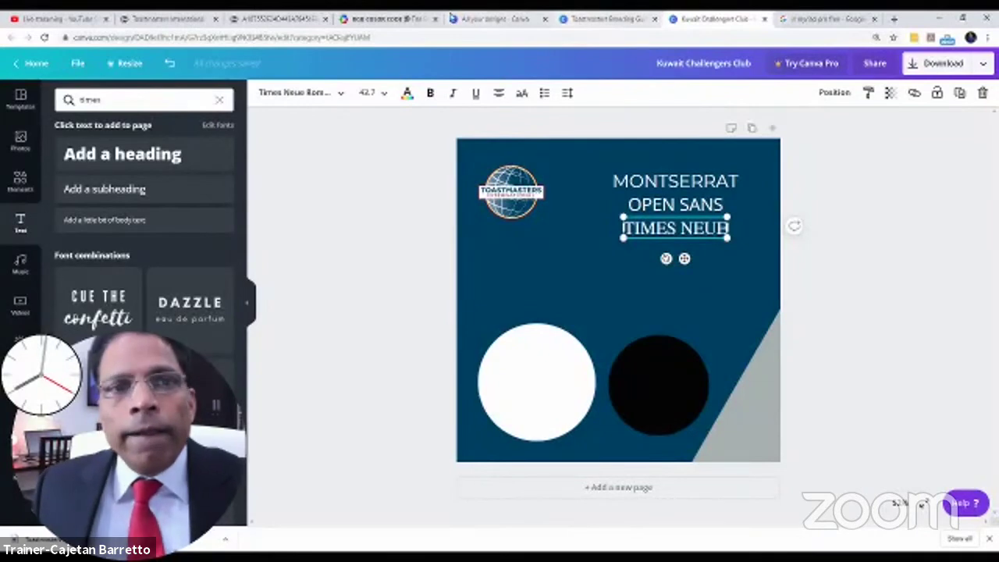
Check the brand manual's ITC Lubalin Graph and Myriad Pro pages and open the Toastmasters Branding Guidelines design from all designs in Canva
left_click(299, 24)
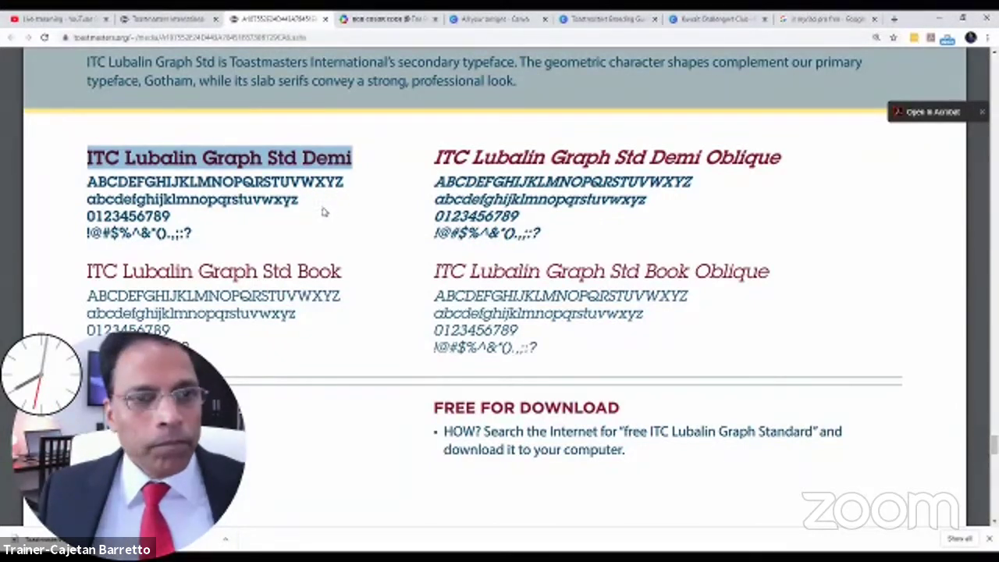
scroll(404, 344, "down", 6)
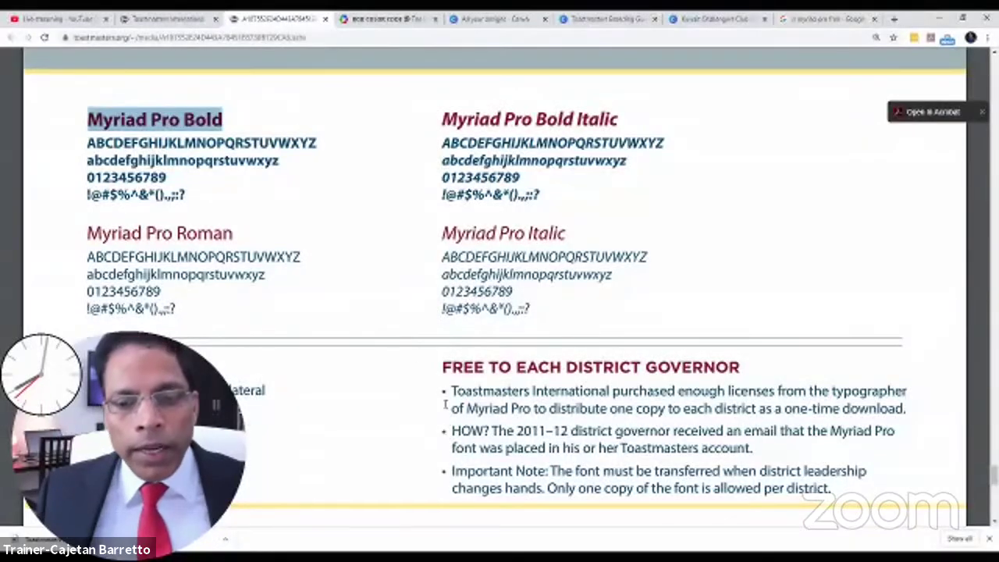
left_click(615, 18)
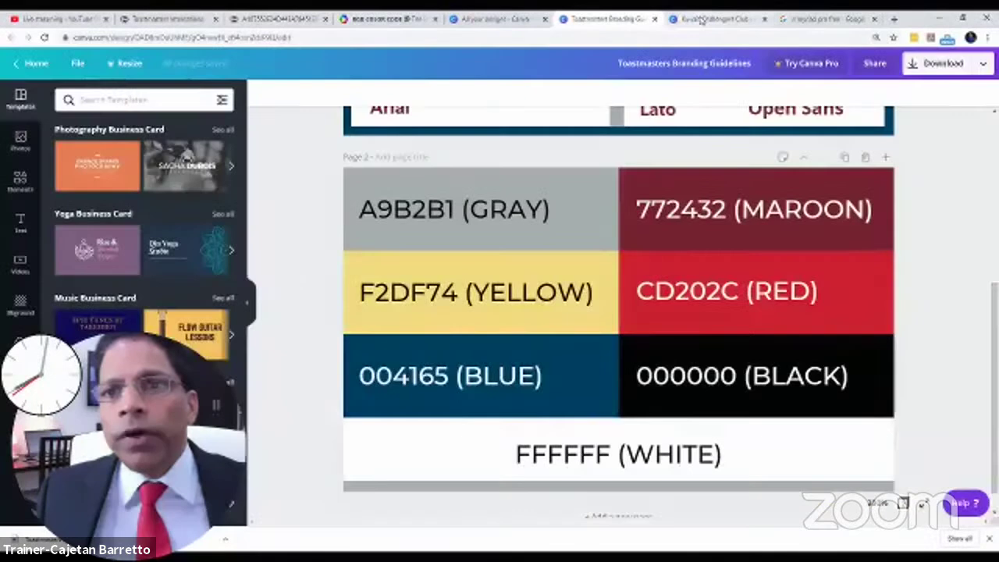
left_click(499, 18)
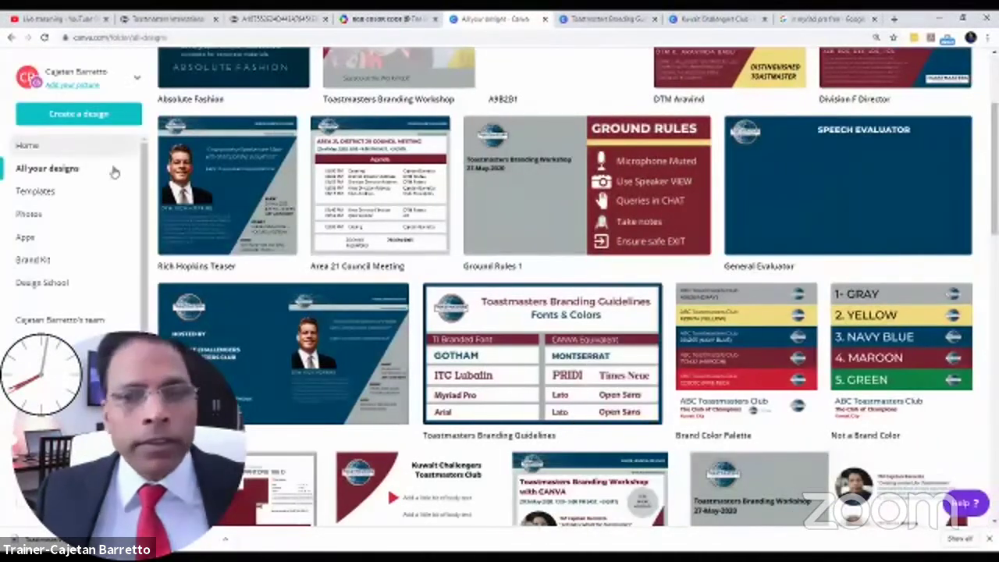
left_click(511, 381)
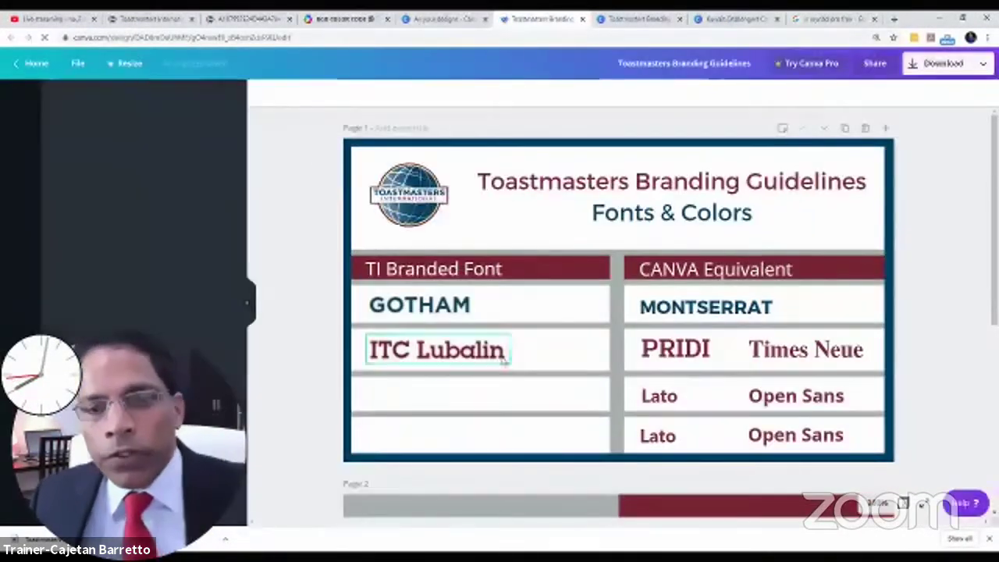
Examine the table of TI branded fonts and Canva equivalents together with the color code page in the guidelines design
scroll(504, 346, "down", 4)
scroll(505, 344, "up", 2)
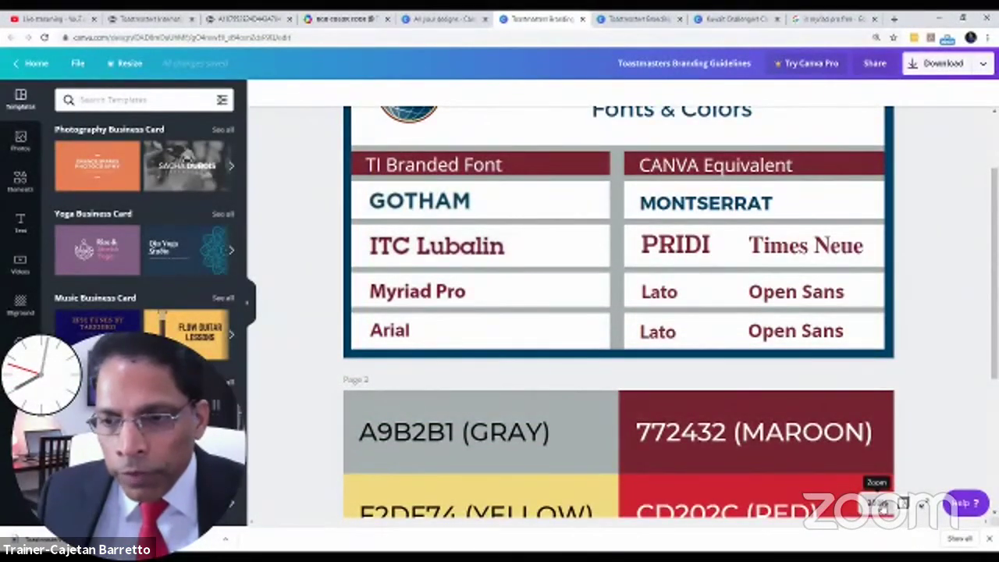
left_click(879, 503)
left_click(864, 447)
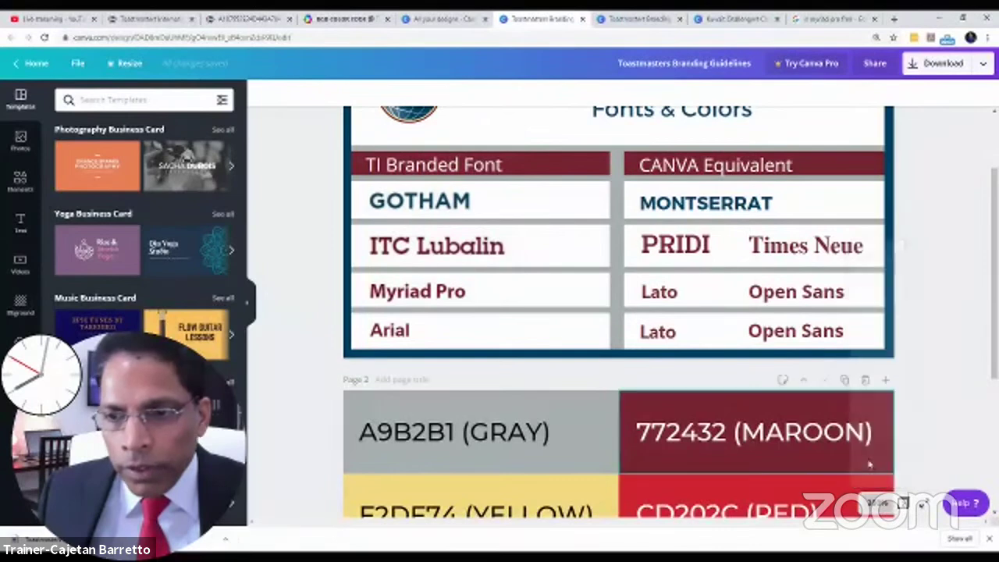
left_click(880, 504)
left_click(867, 325)
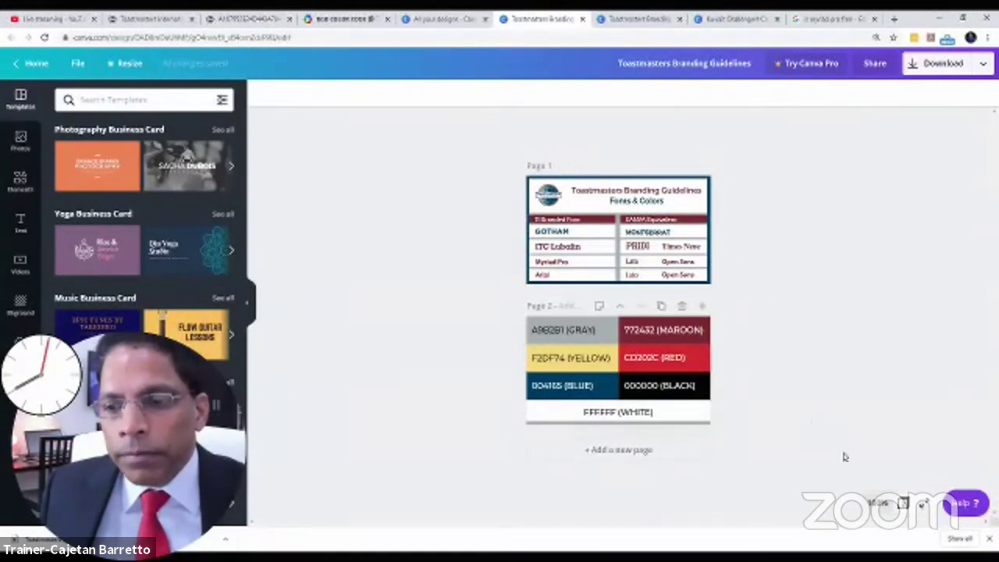
key("ctrl+plus")
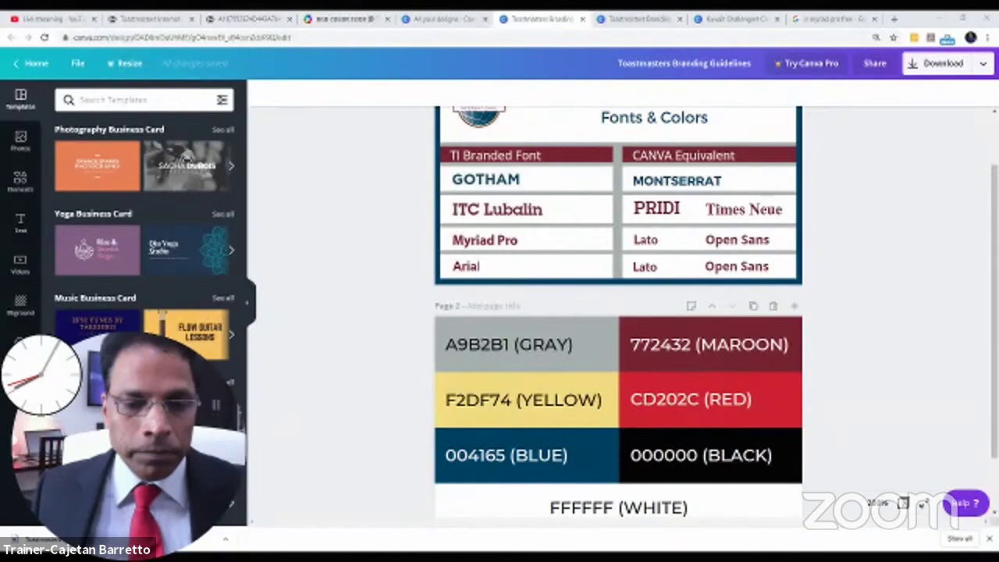
Switch to the Toastmasters website and open the full Brand Manual from the Brand Portal's Brand Manuals section
left_click(176, 21)
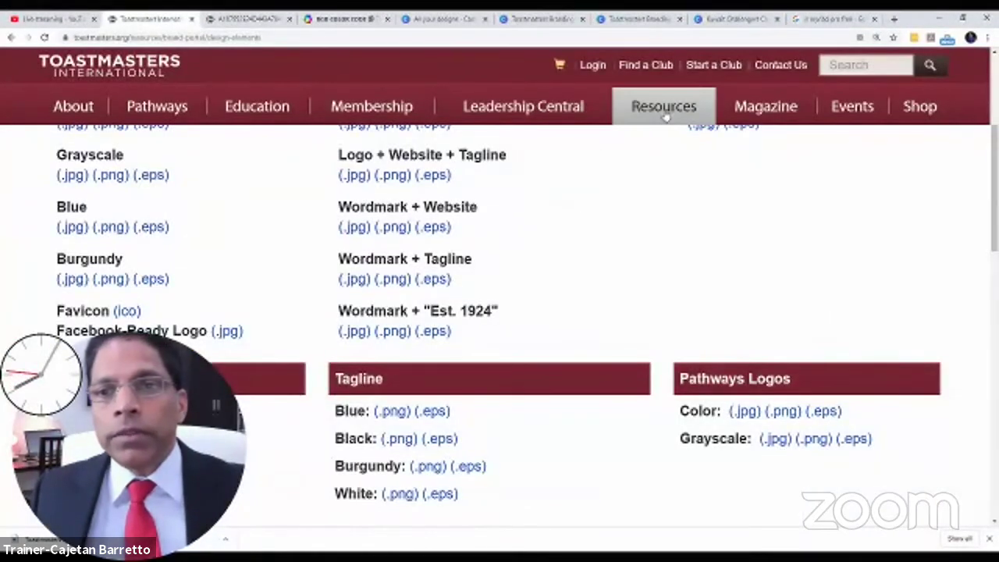
mouse_move(665, 115)
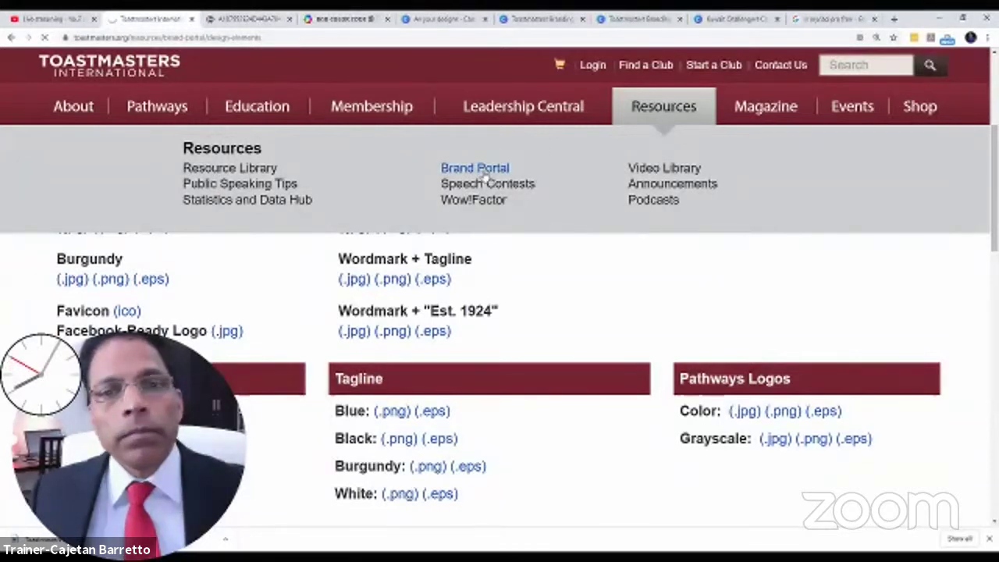
left_click(484, 171)
scroll(482, 175, "down", 3)
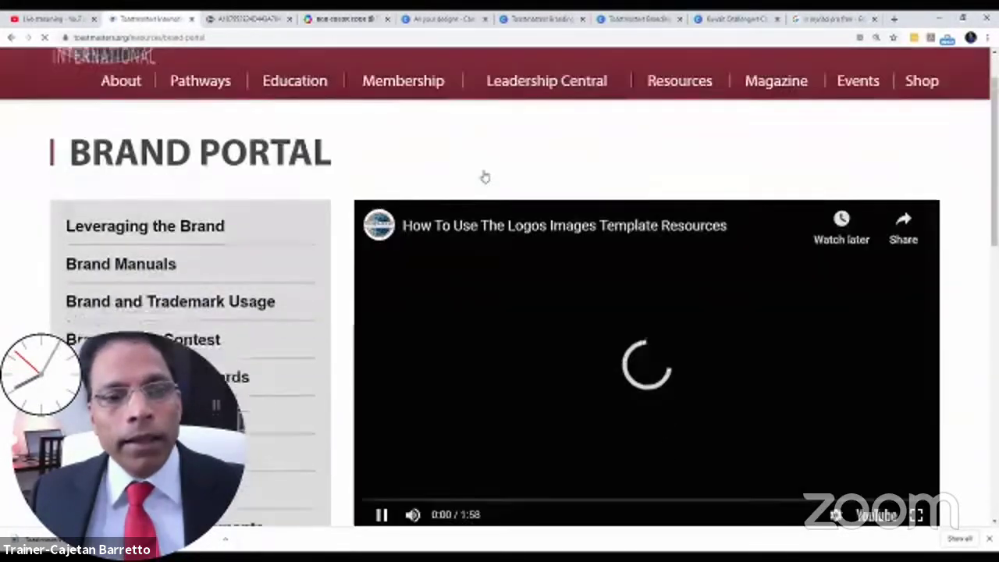
scroll(225, 137, "up", 2)
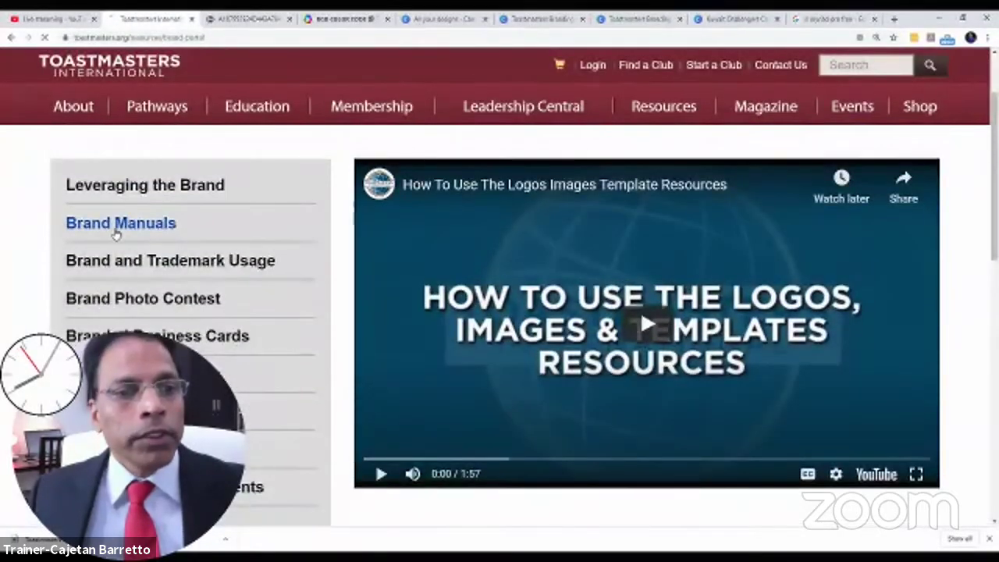
left_click(116, 226)
scroll(429, 287, "down", 5)
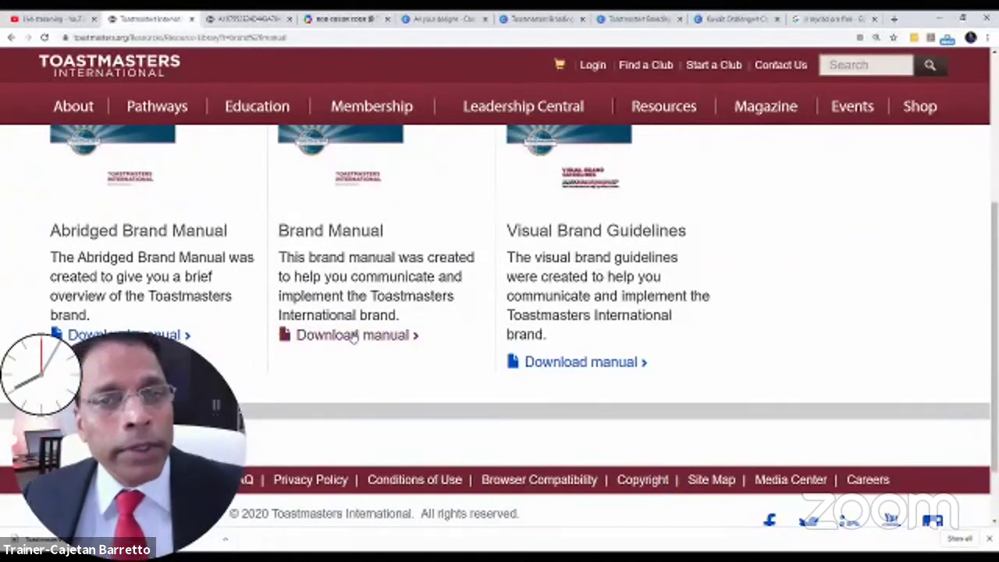
left_click(354, 336)
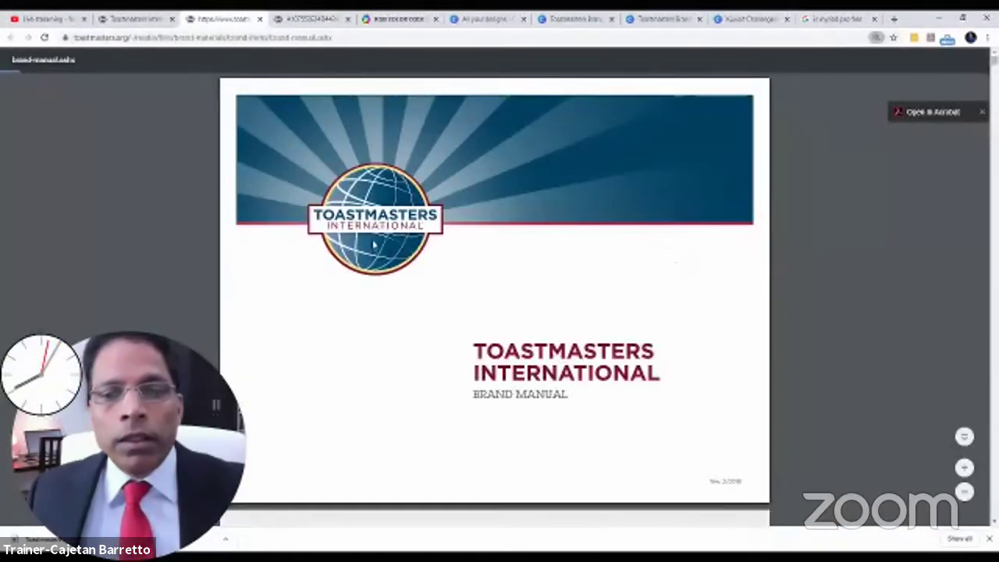
Skim the Brand Manual from the cover and contents through to the Features of Toastmasters page
scroll(375, 242, "down", 10)
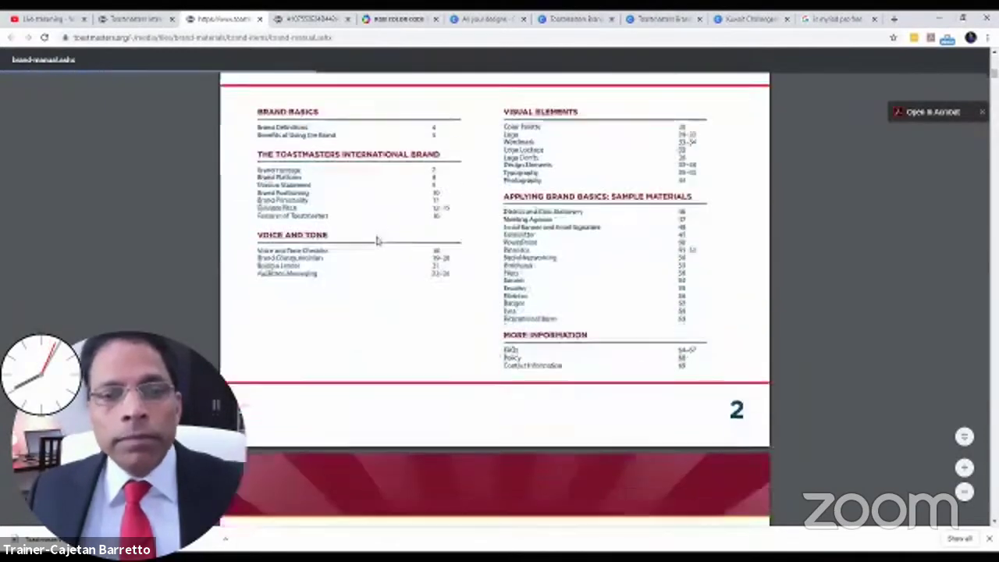
scroll(376, 241, "down", 15)
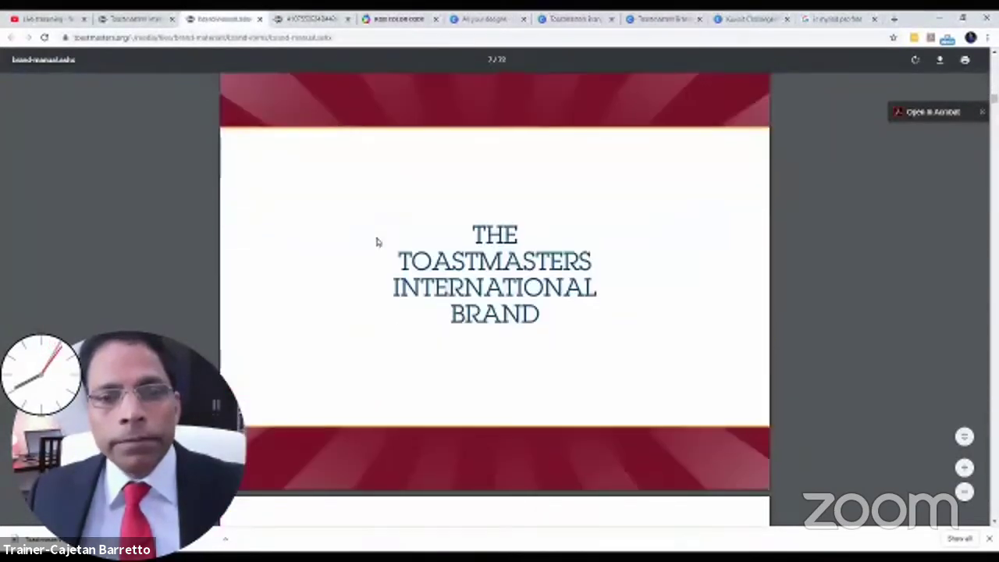
scroll(376, 241, "down", 15)
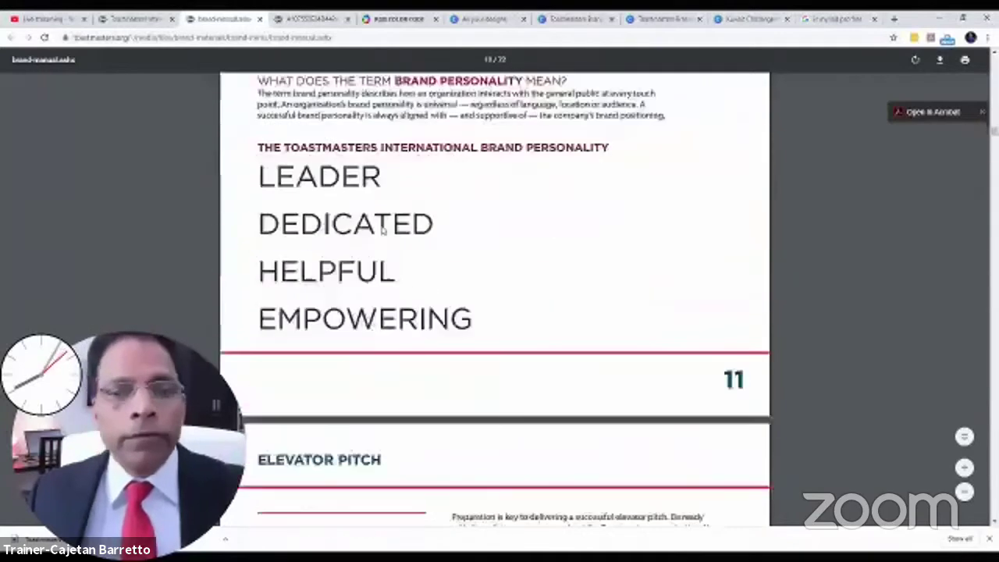
scroll(381, 229, "down", 15)
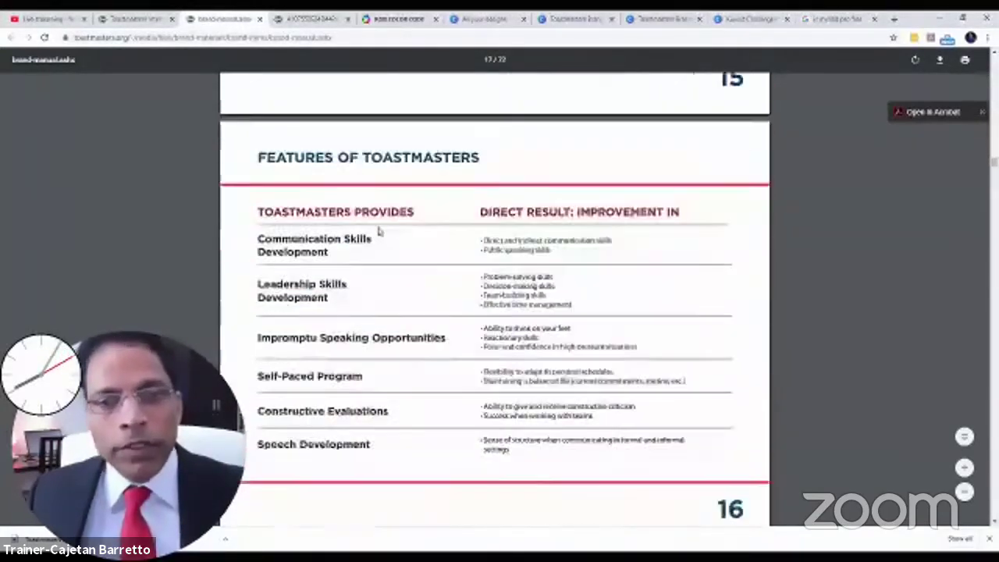
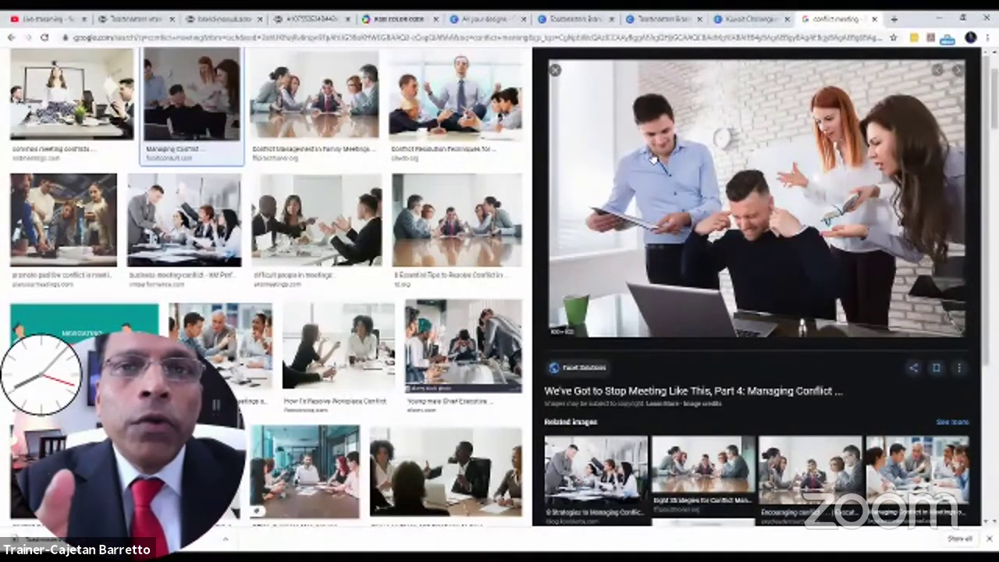
Search Google Images for "fear of public speaking" and preview the photo of the worried man facing several microphones
scroll(655, 158, "up", 3)
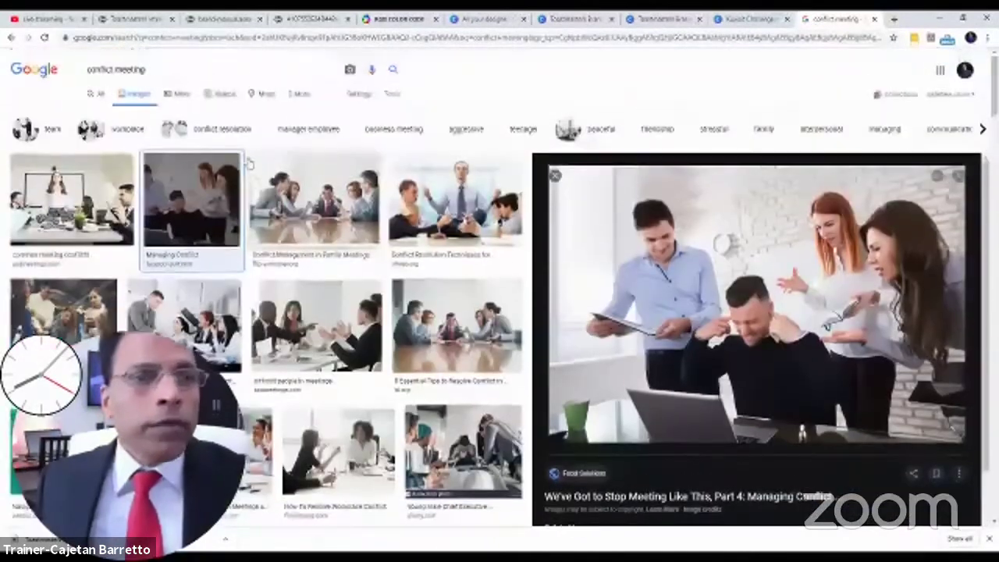
triple_click(155, 71)
type("fea")
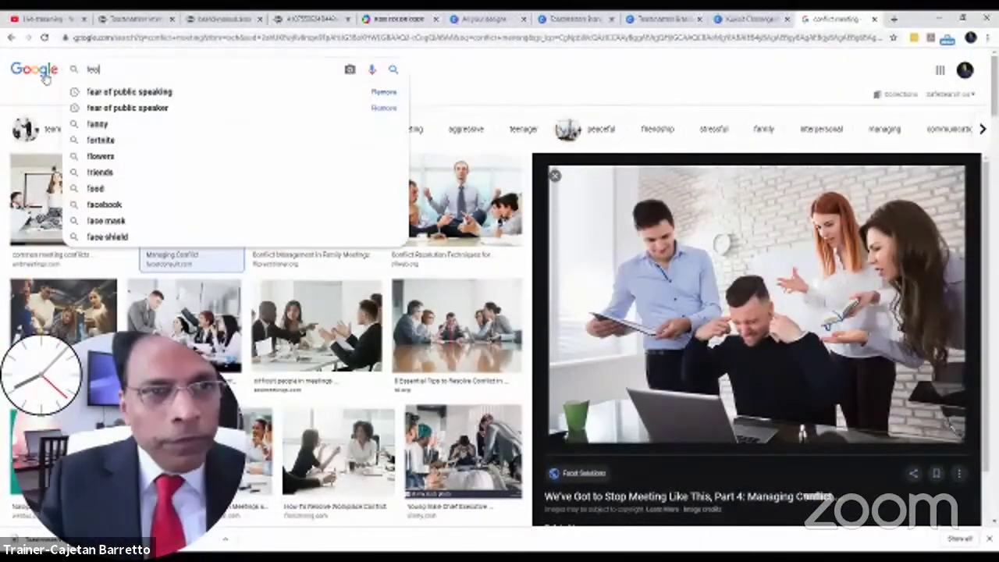
type("r of public speaking")
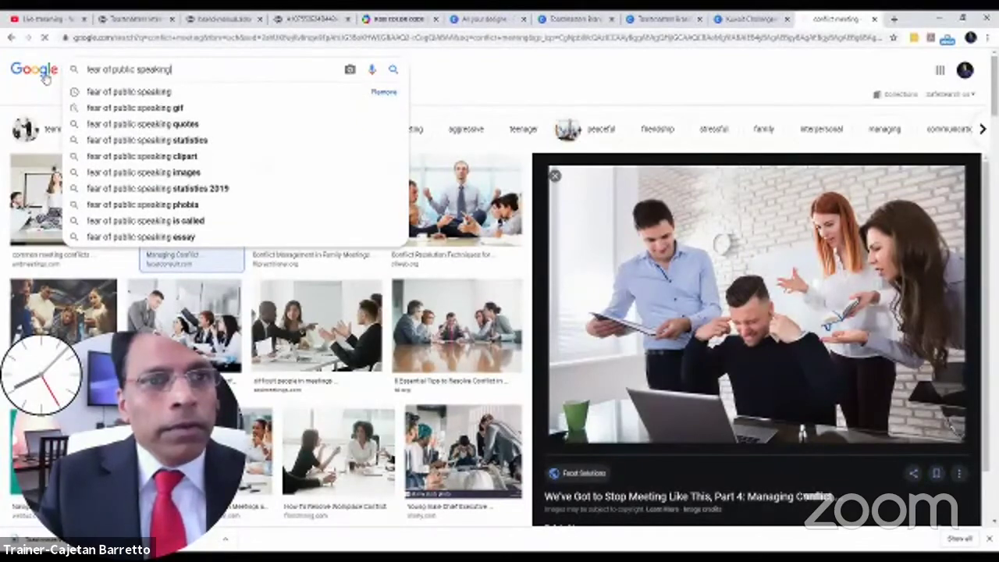
key("Return")
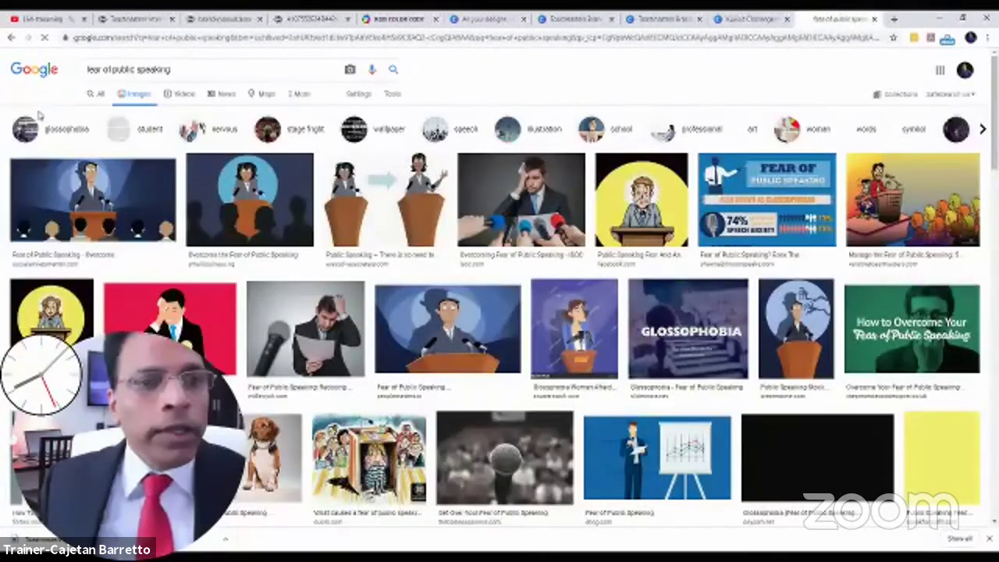
left_click(550, 223)
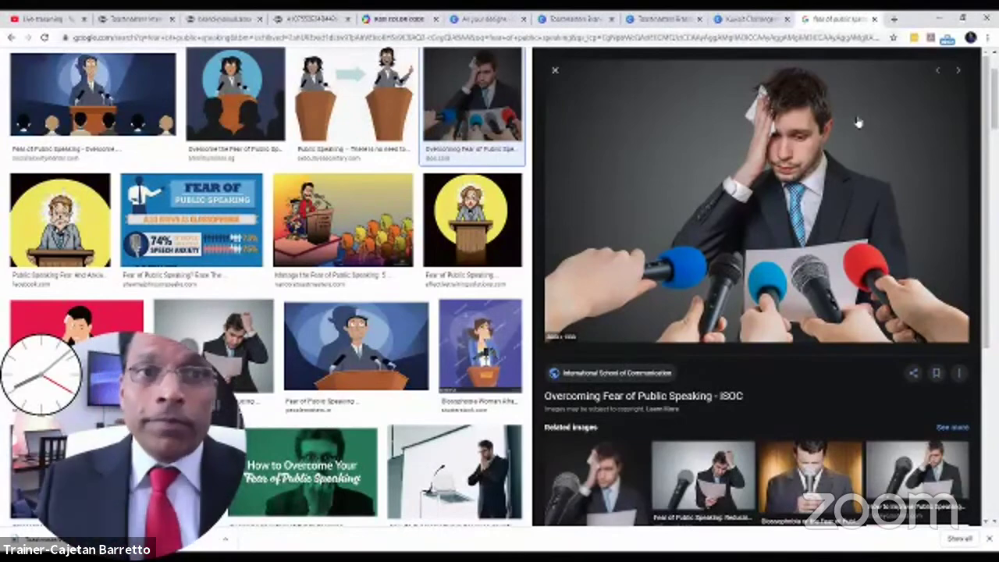
Switch to the Toastmasters website and open the Professional Images page of the Brand Portal
left_click(152, 17)
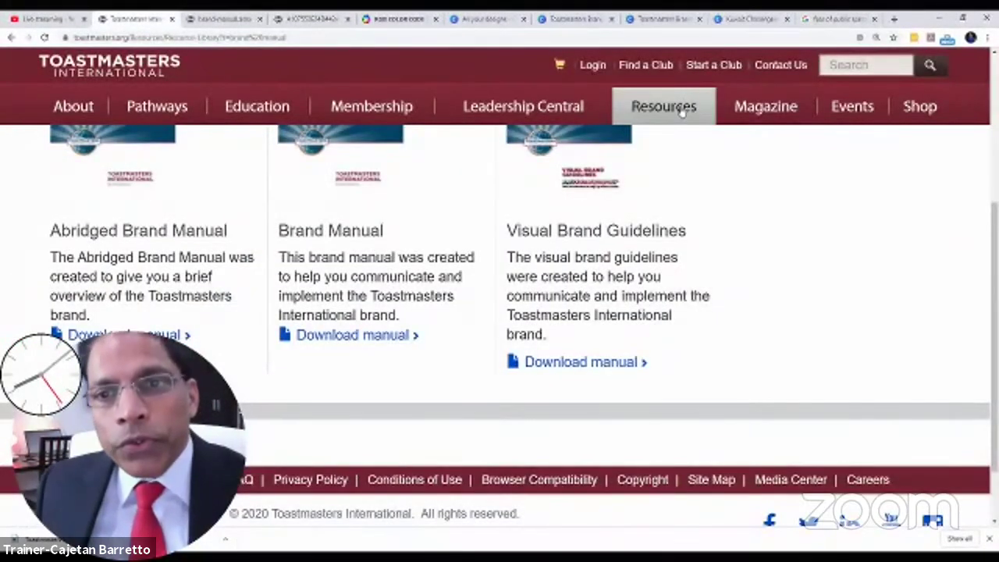
mouse_move(682, 112)
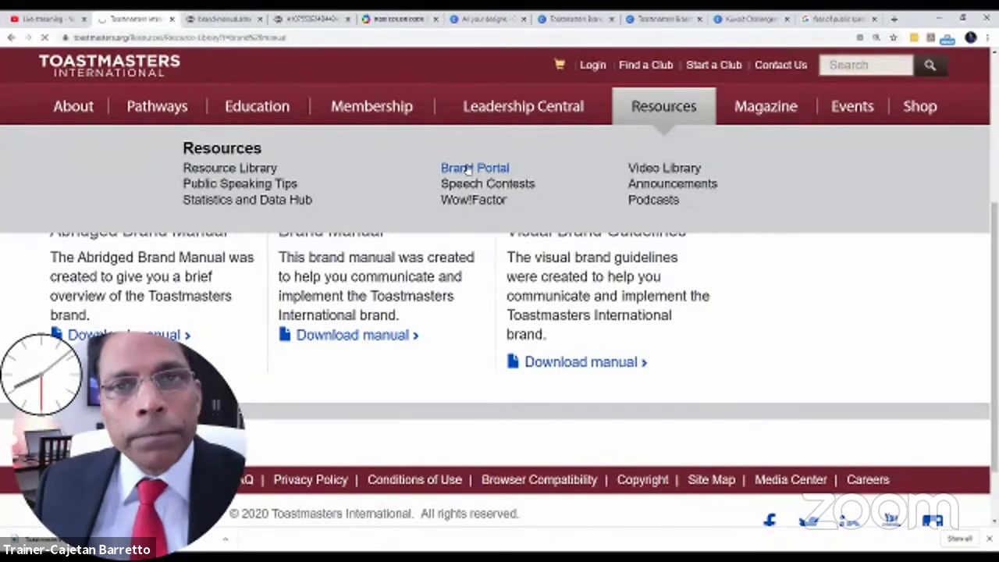
left_click(468, 169)
scroll(252, 156, "down", 3)
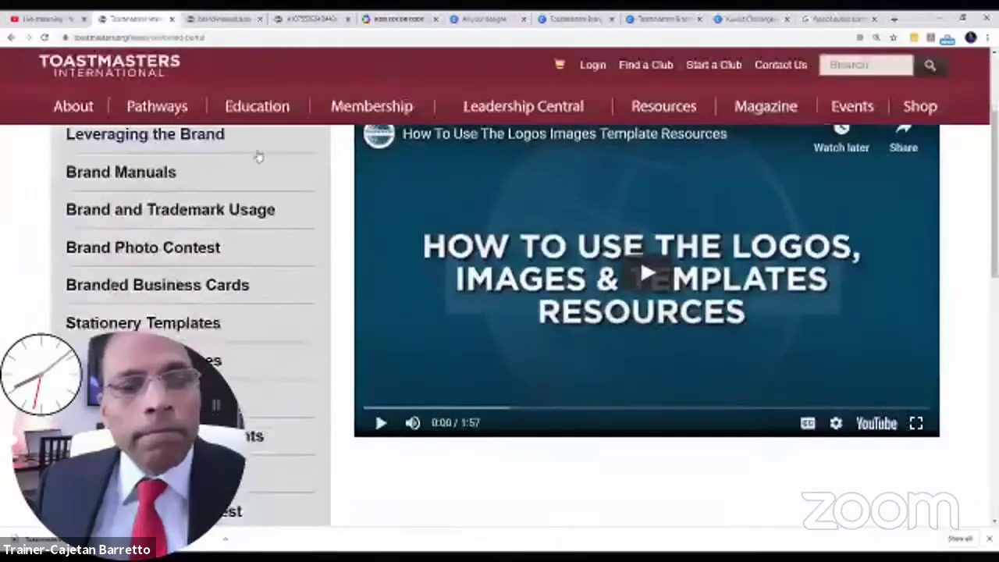
scroll(258, 156, "down", 2)
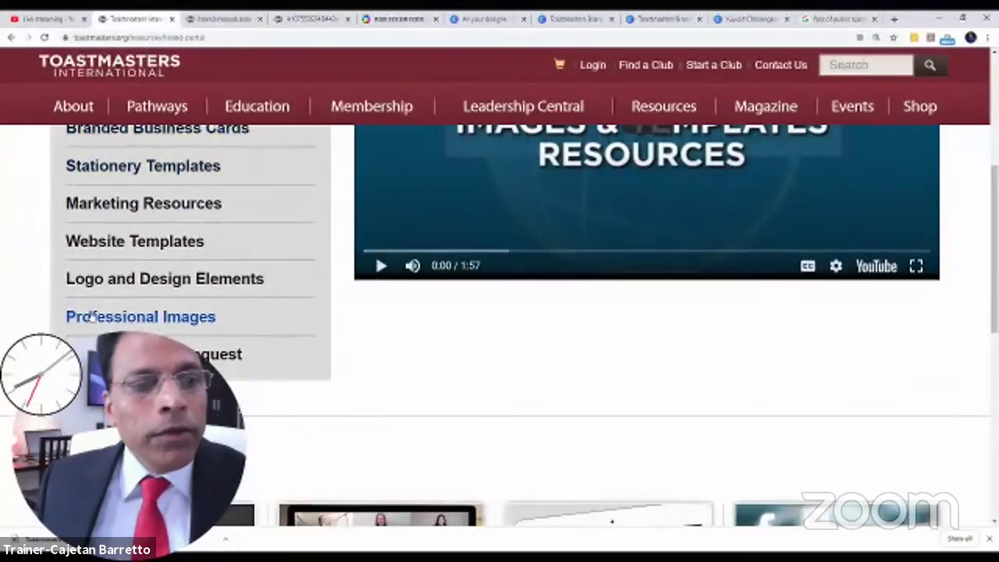
scroll(203, 309, "down", 1)
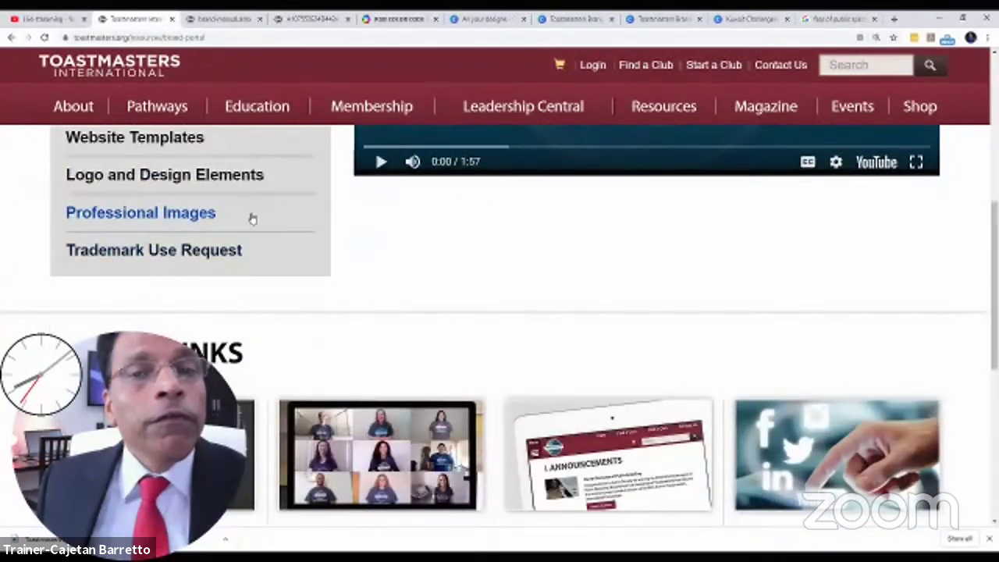
left_click(140, 217)
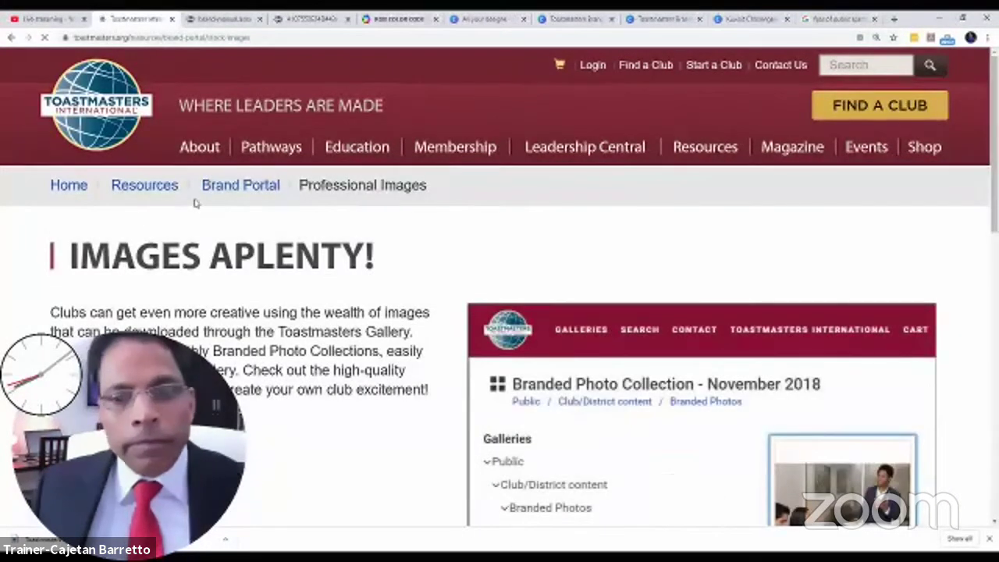
Open the Toastmasters photo gallery and go through Public and Club/District content to the Branded Photos folder
scroll(195, 206, "down", 3)
scroll(195, 206, "up", 1)
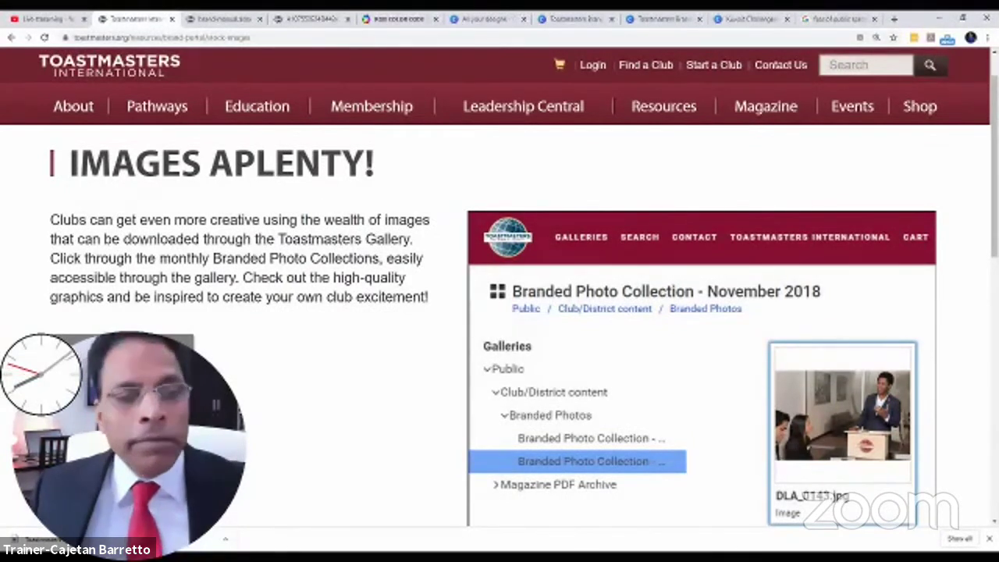
left_click(702, 375)
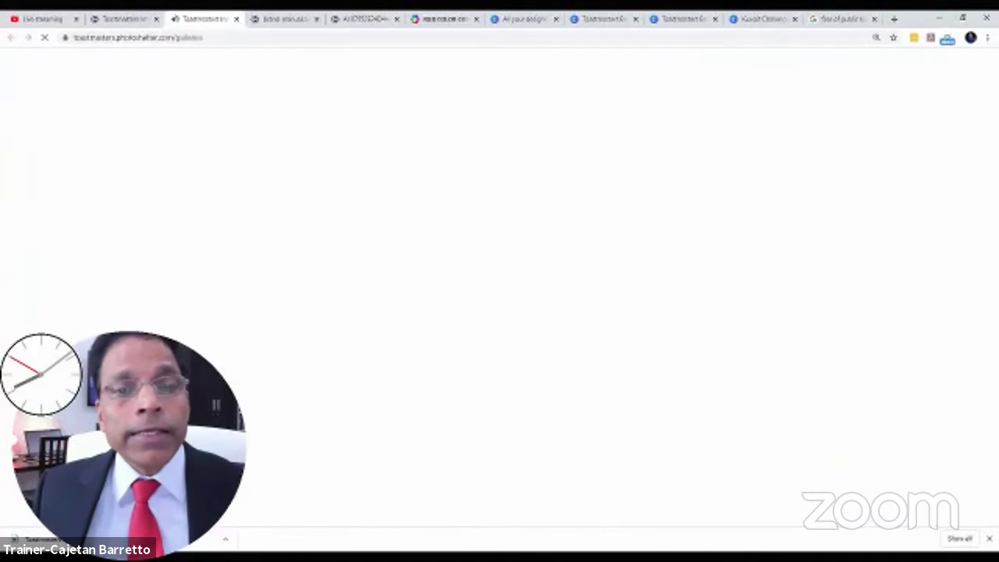
left_click(47, 19)
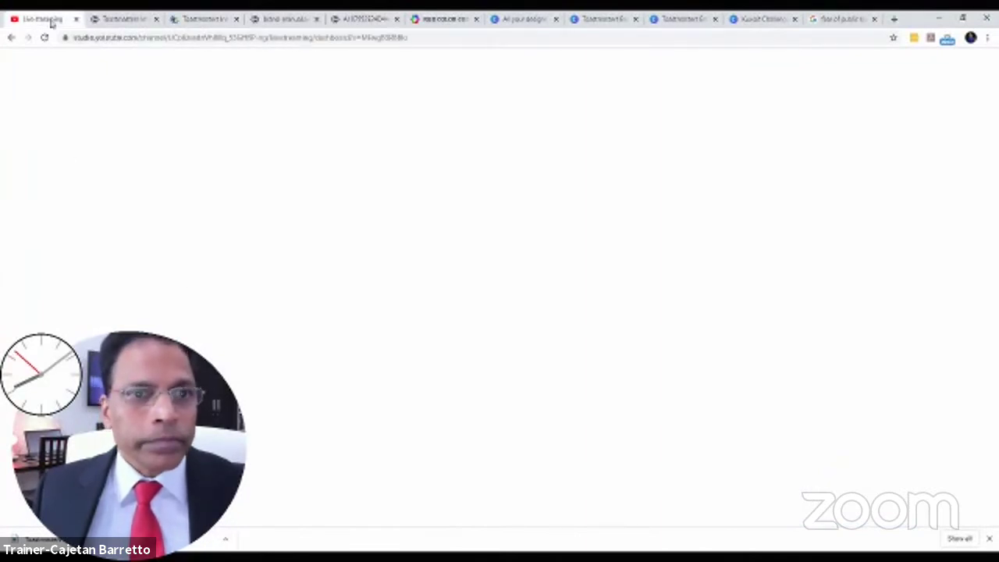
left_click(209, 18)
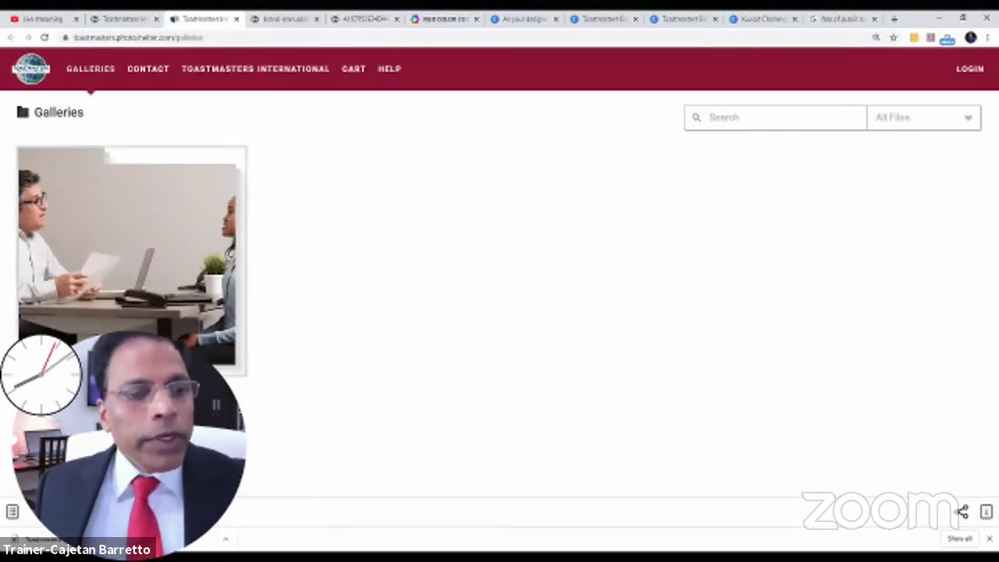
left_click(133, 250)
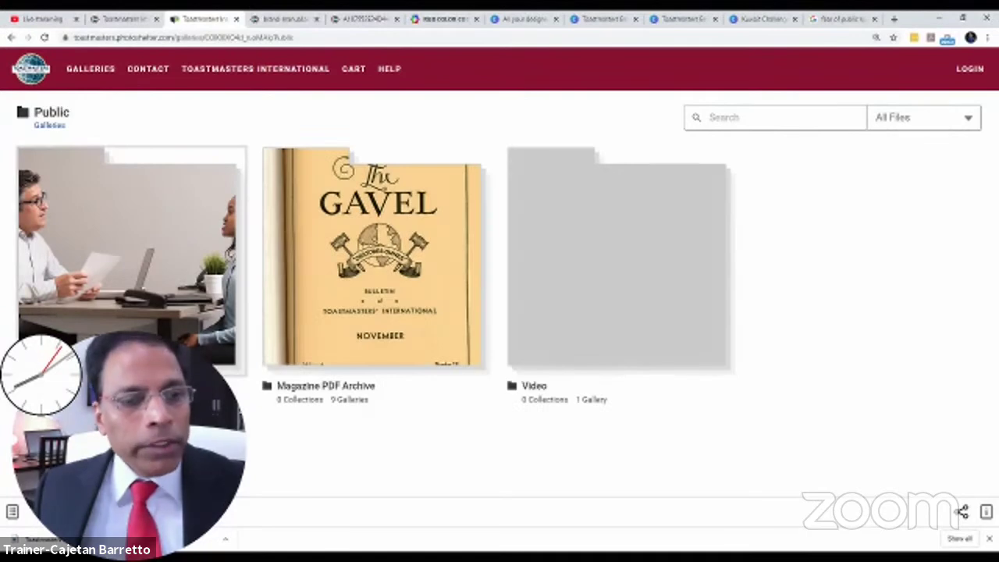
left_click(133, 250)
left_click(132, 249)
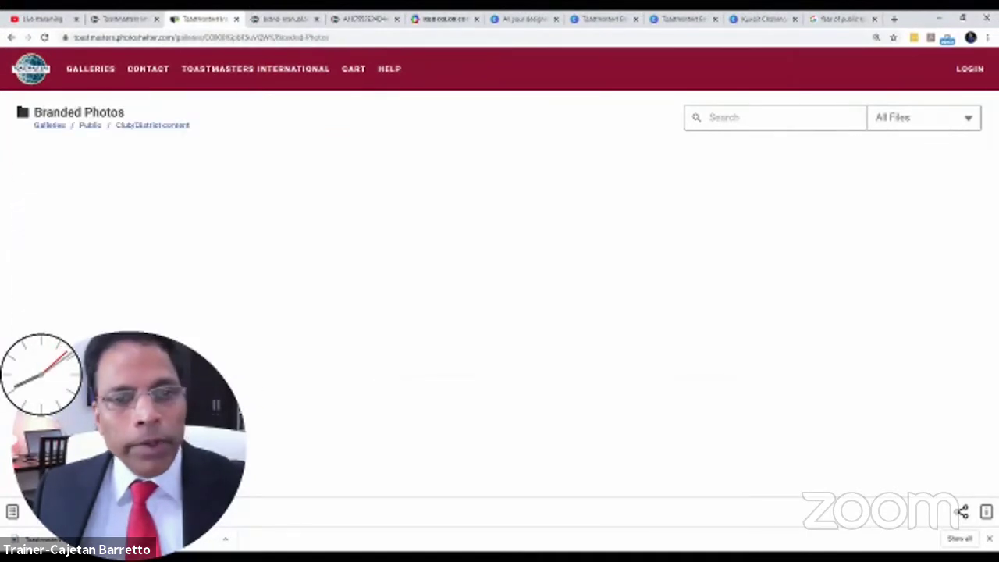
Browse the Branded Photo Collection - August 2019 and open the meeting photo 2018-S2-TIWHQ-2112-1157.jpg
scroll(500, 258, "down", 1)
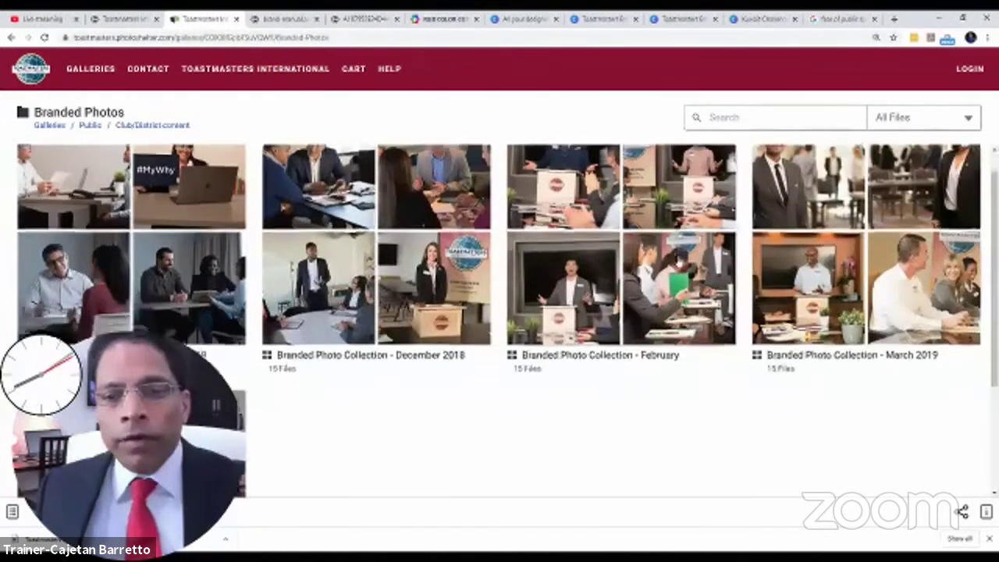
scroll(500, 312, "down", 2)
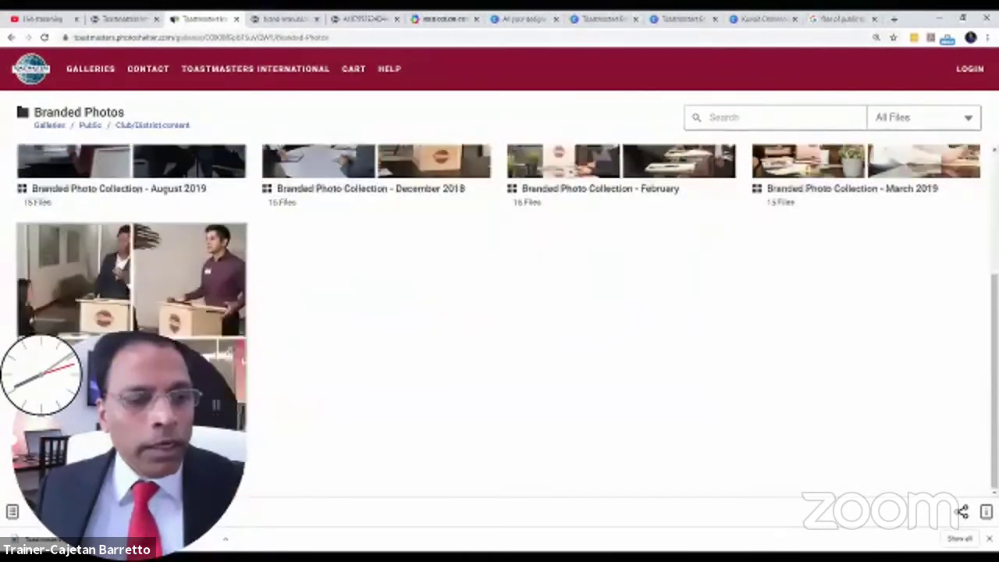
scroll(499, 312, "up", 2)
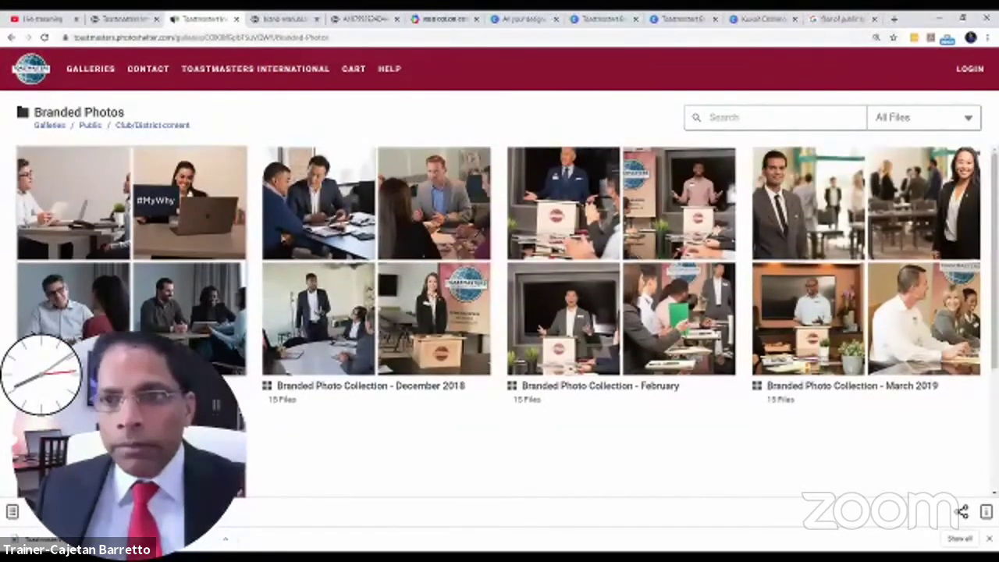
scroll(575, 341, "down", 1)
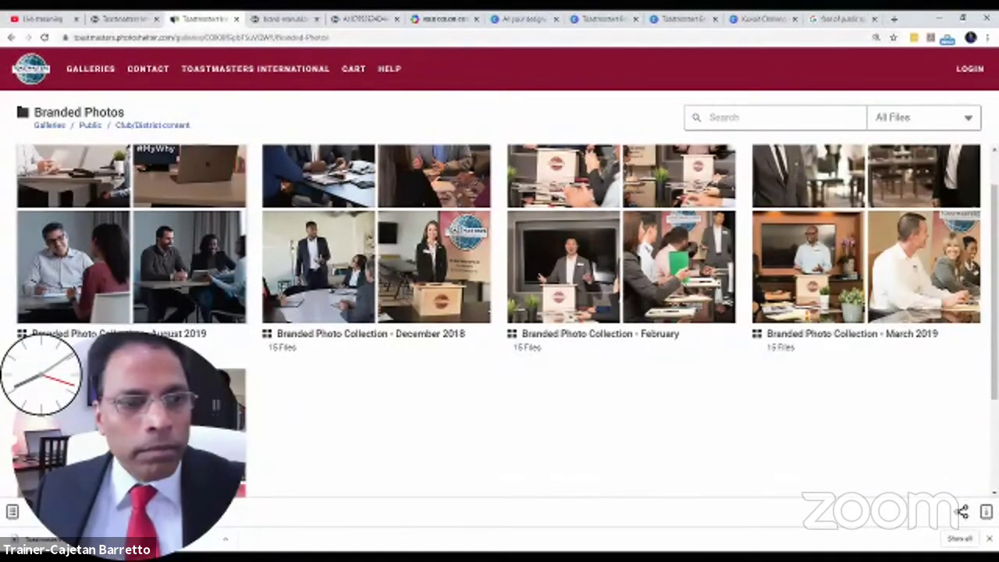
left_click(213, 313)
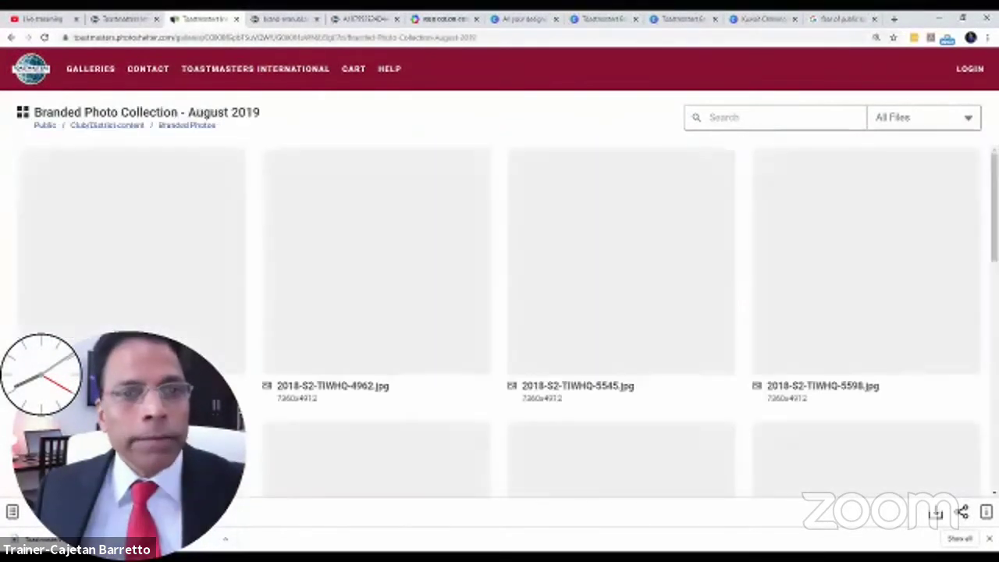
scroll(355, 274, "down", 5)
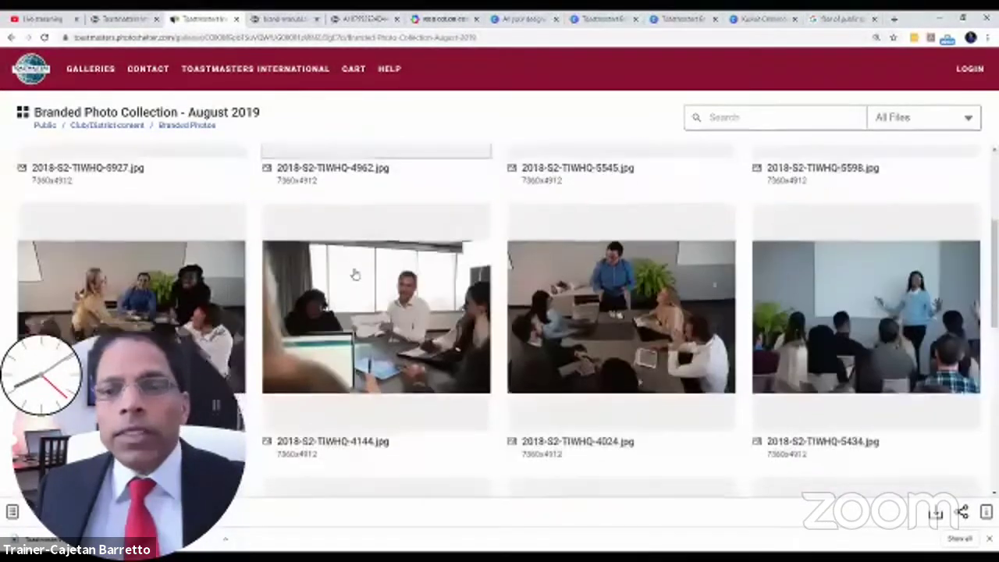
scroll(355, 274, "down", 5)
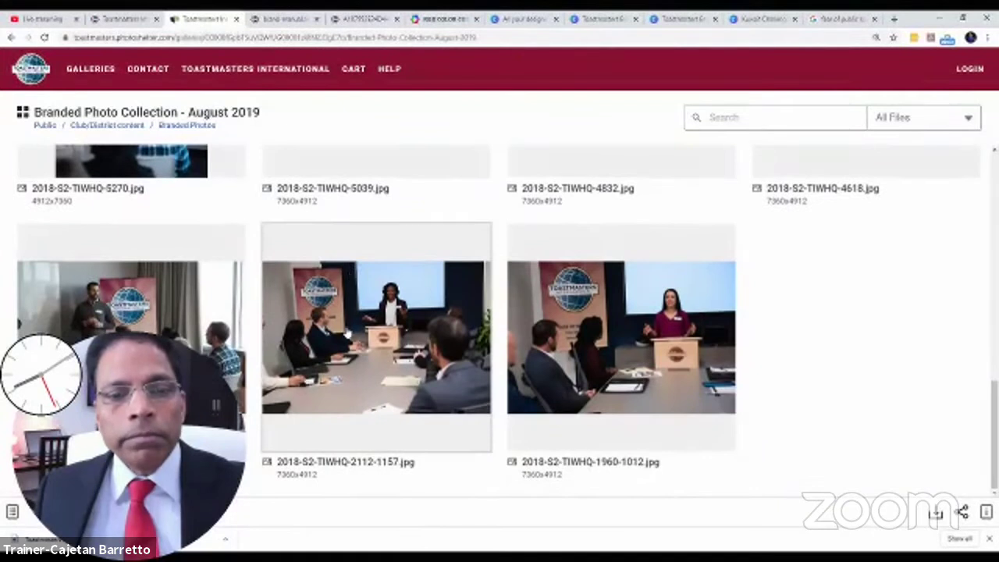
left_click(347, 333)
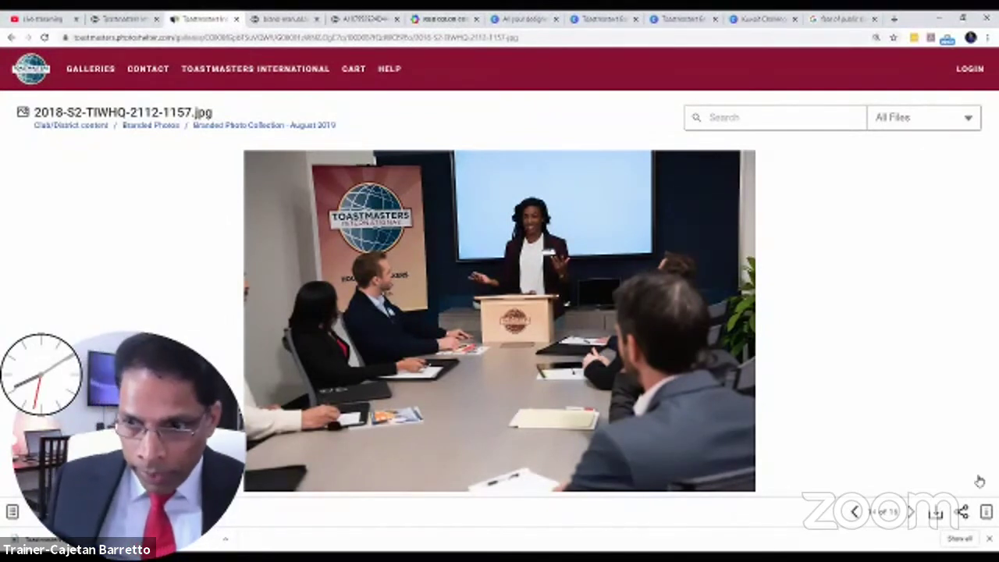
Download the opened meeting photo in the JPEG - medium (1200 px) format
left_click(937, 516)
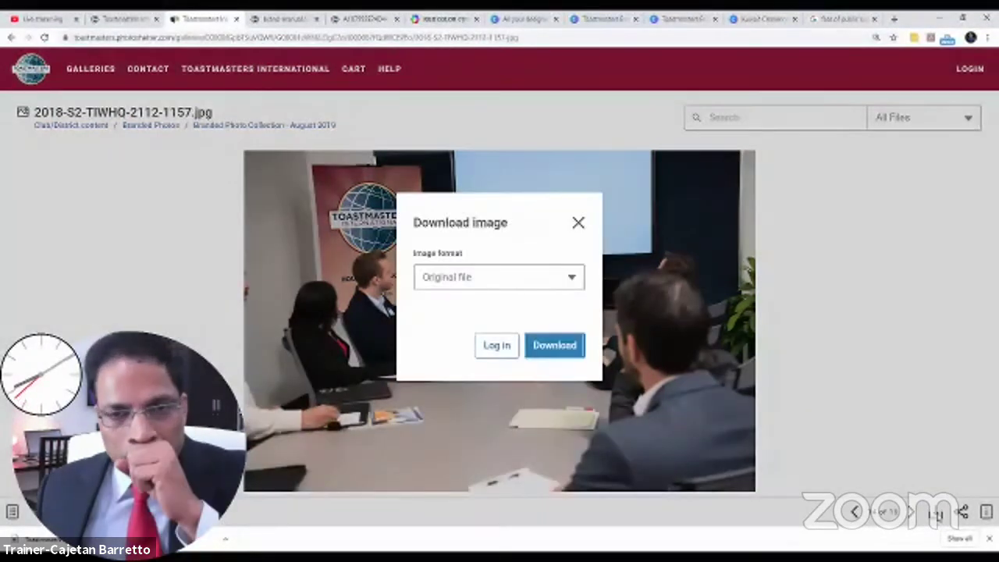
left_click(578, 279)
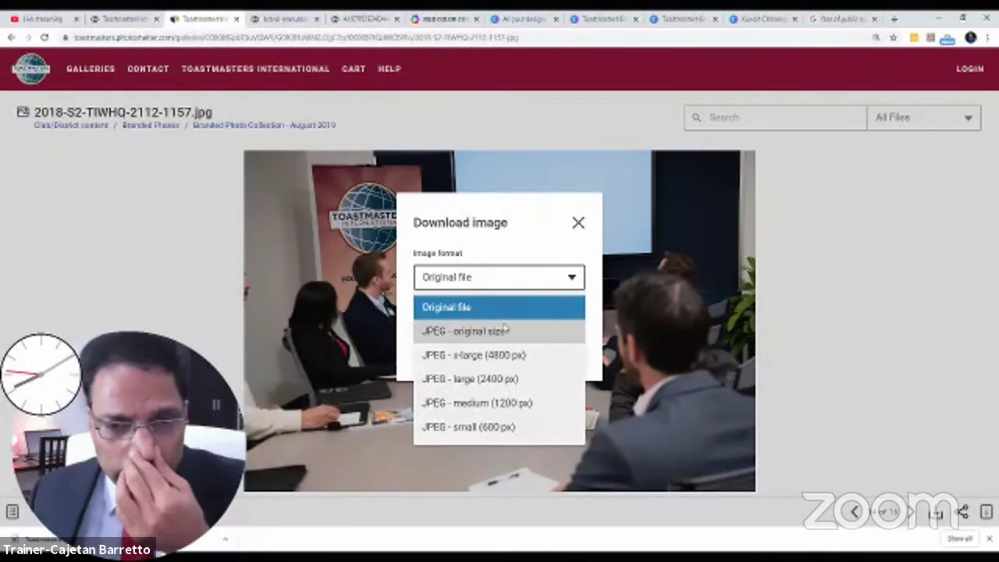
left_click(485, 403)
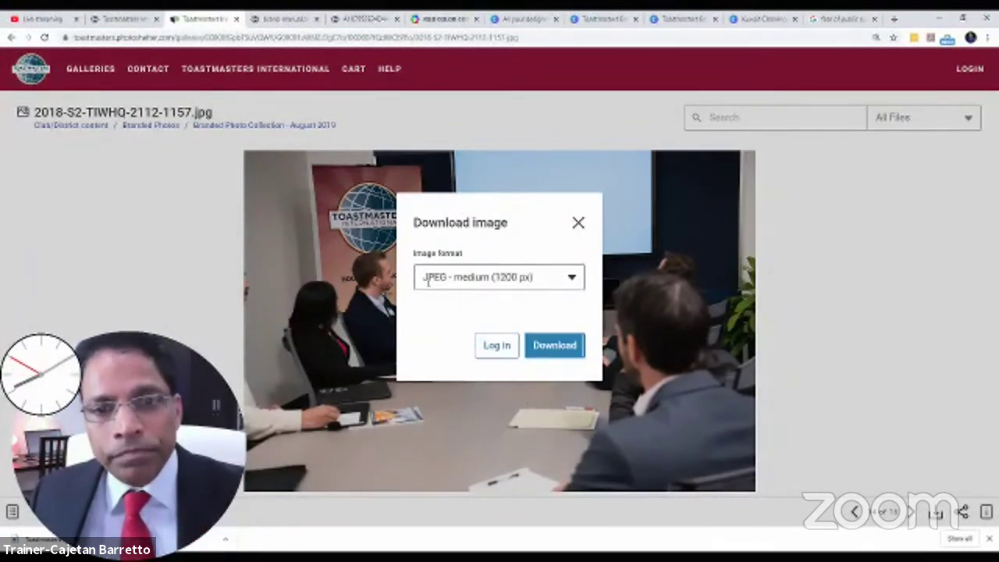
left_click(549, 349)
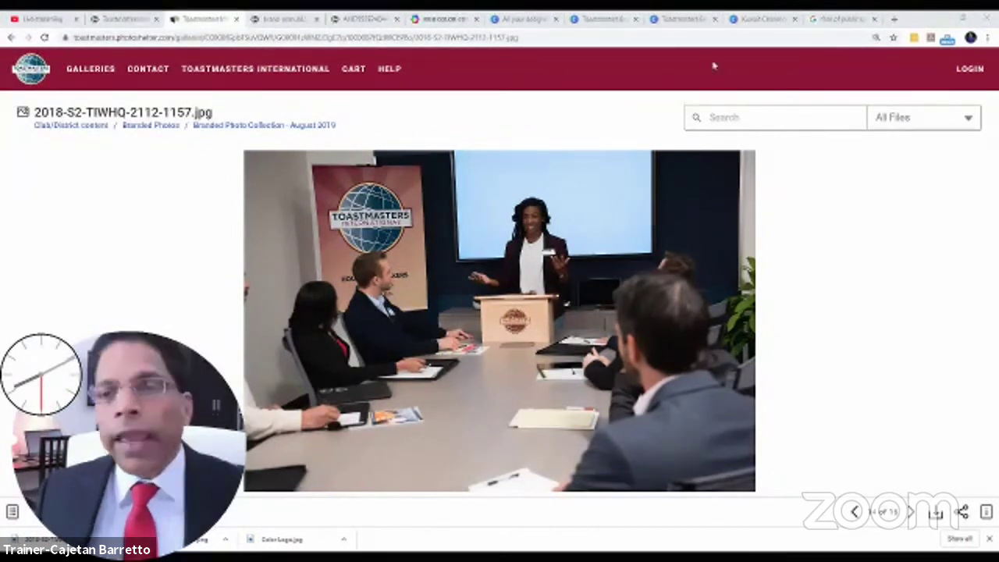
Switch to the Kuwait Challengers Club design in Canva, upload the downloaded meeting photo and place it on the page below the logo
left_click(764, 19)
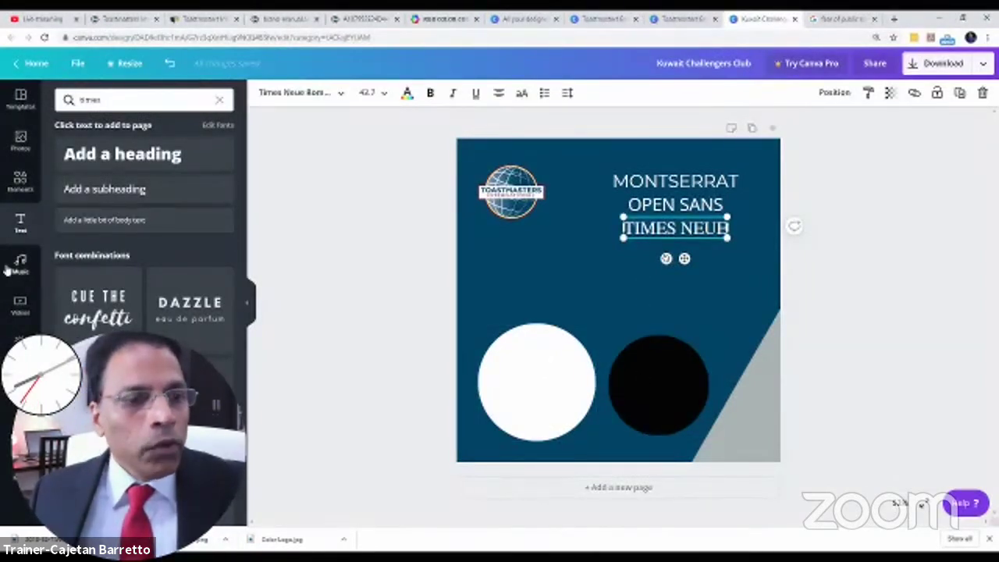
left_click(20, 385)
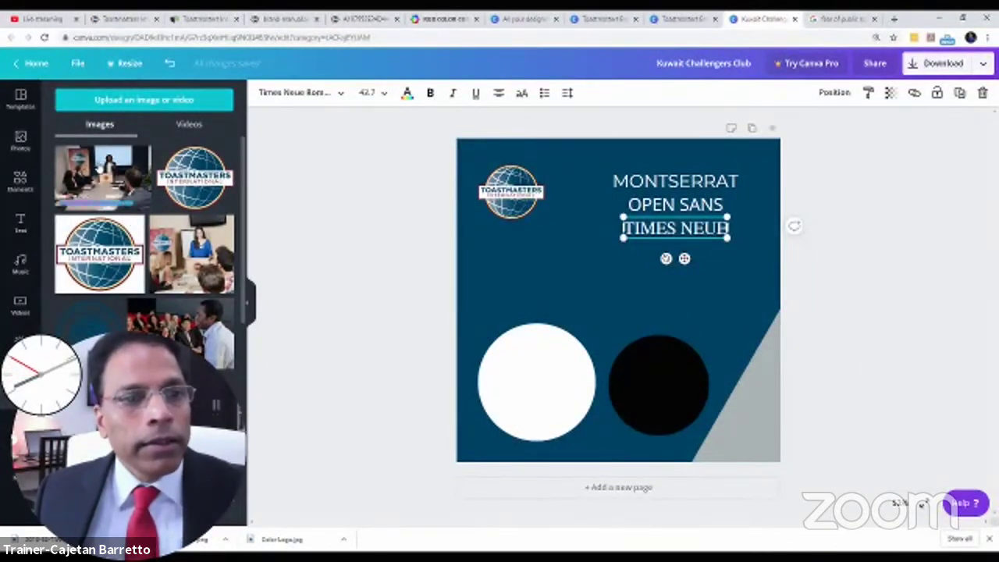
left_click_drag(100, 164, 528, 245)
left_click_drag(695, 217, 598, 283)
left_click_drag(537, 384, 551, 336)
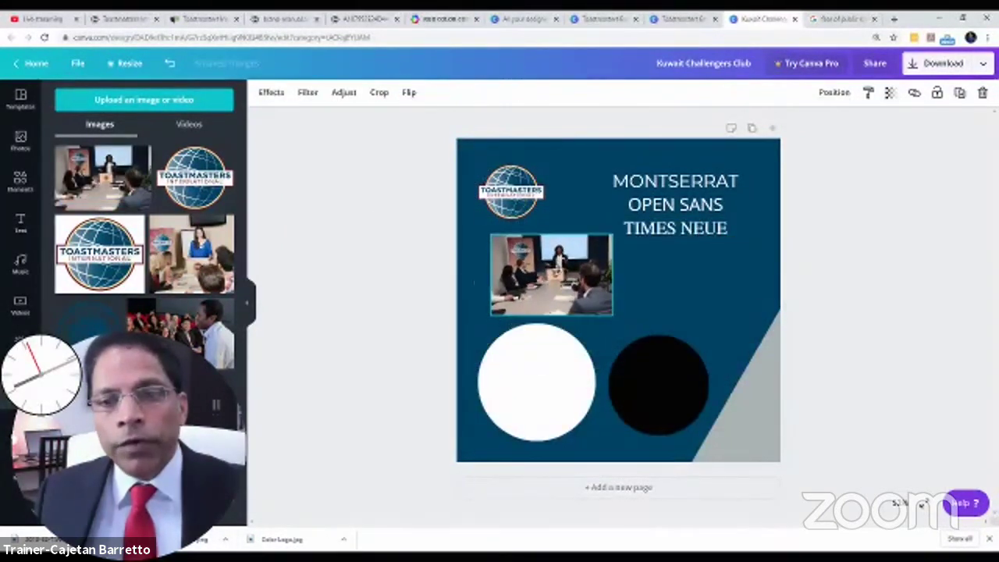
Enlarge the meeting photo to about 457 × 305 and move it directly beneath the TIMES NEUE text
left_click_drag(614, 318, 635, 330)
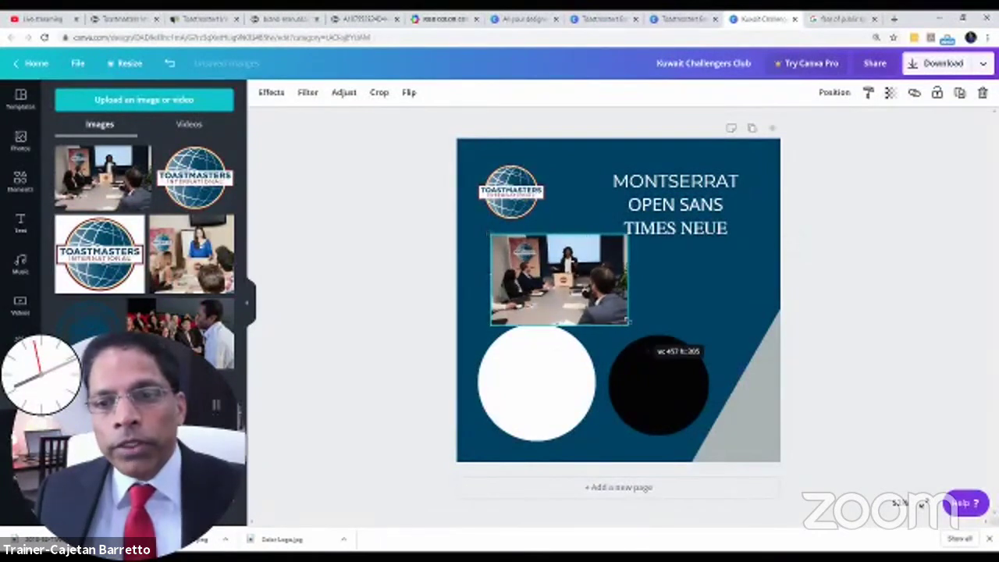
left_click_drag(597, 284, 700, 291)
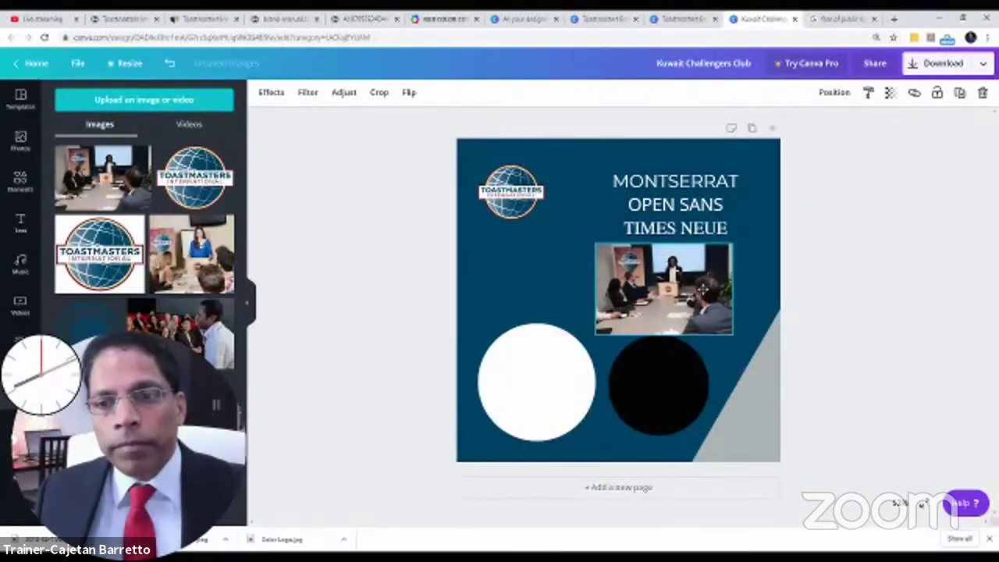
left_click(555, 254)
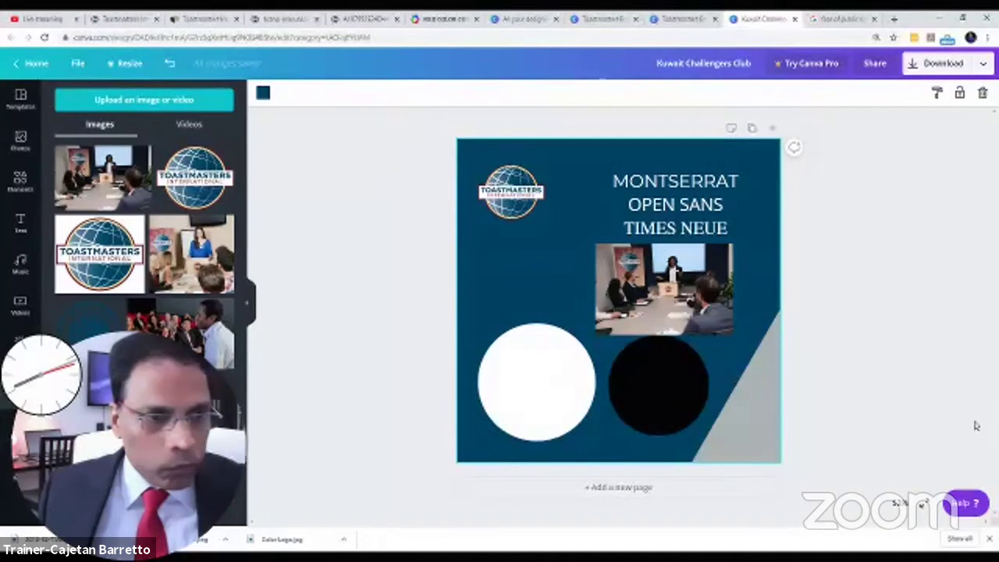
scroll(372, 393, "down", 5)
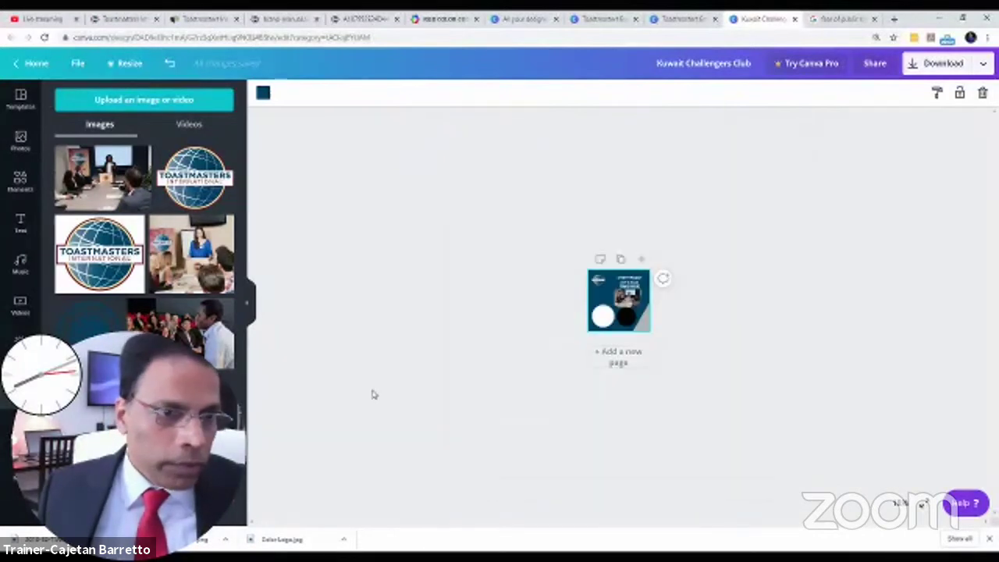